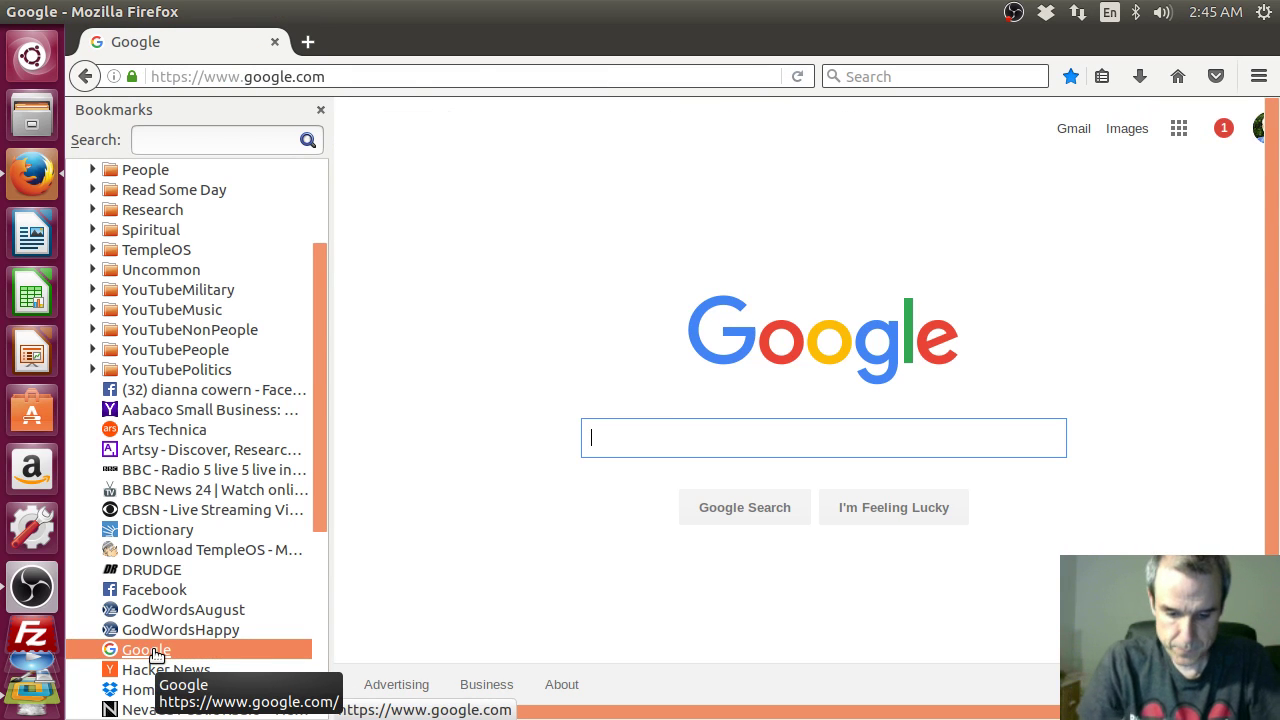
# Step: Search Google for 'oscillator' and scroll through the definition and Wikipedia results
pyautogui.write('oscillator')
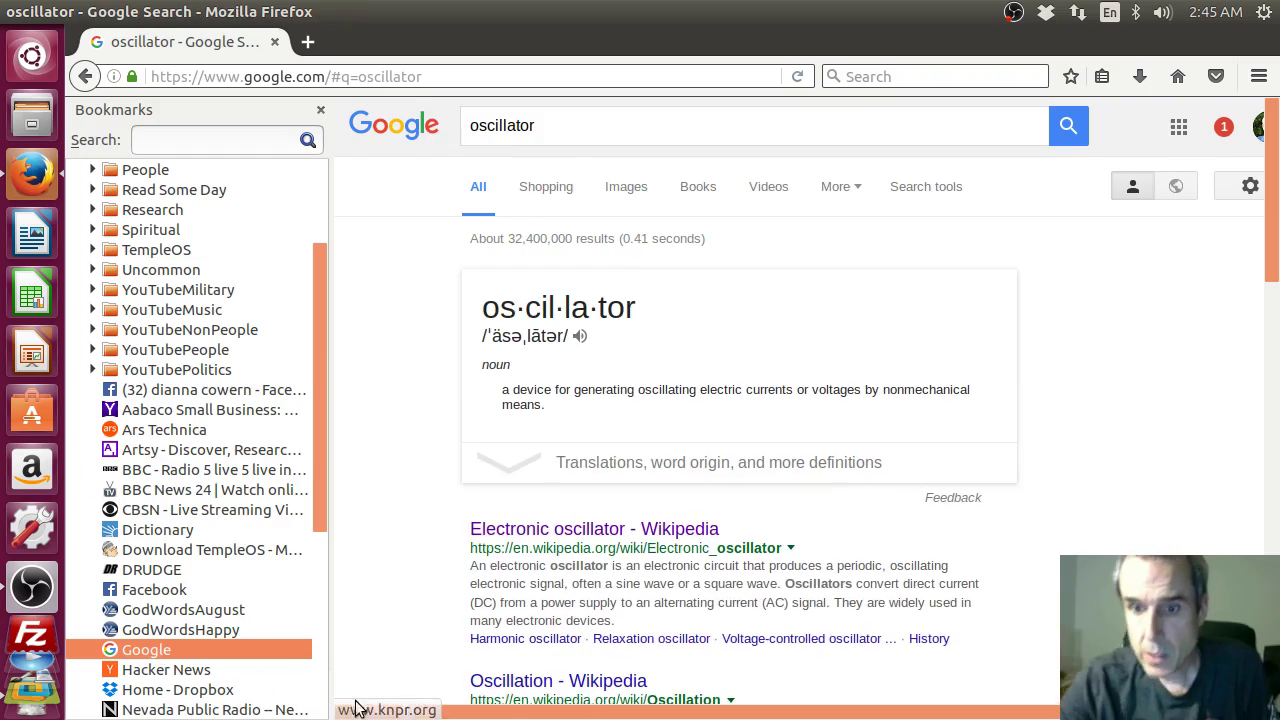
pyautogui.scroll(-8, 654, 577)
pyautogui.scroll(8, 694, 529)
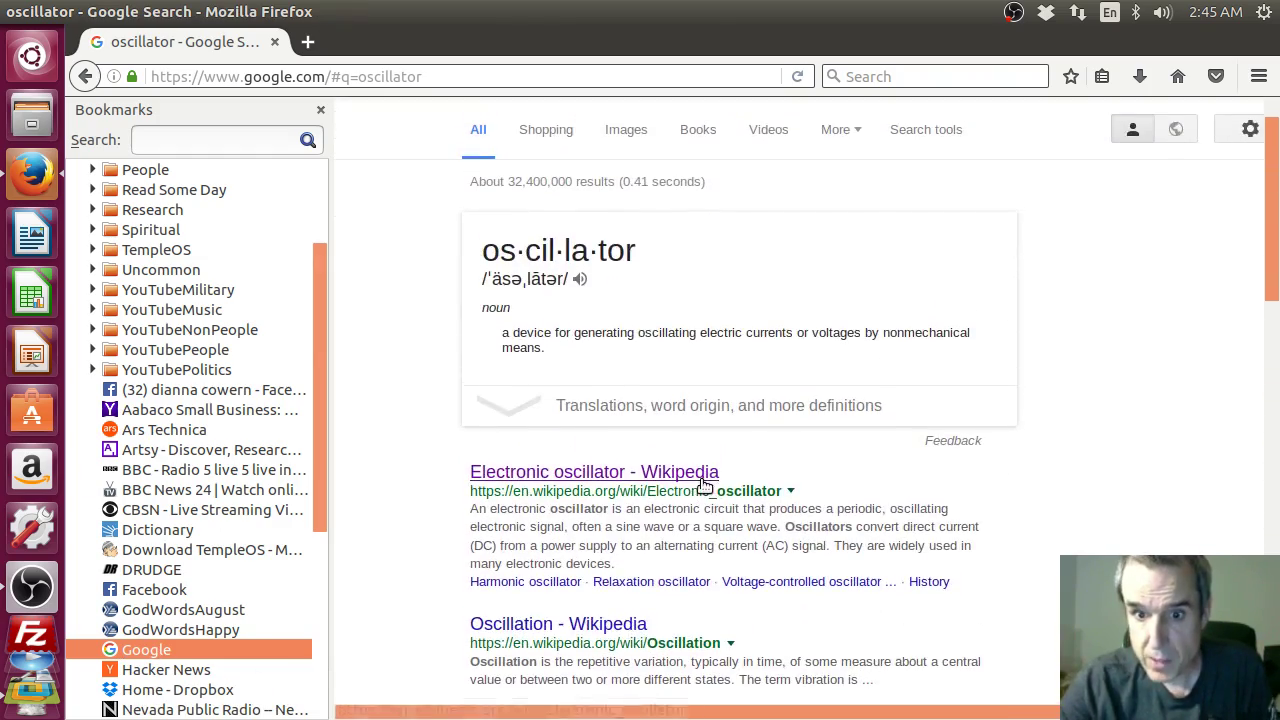
# Step: Open the Electronic oscillator Wikipedia article and read down through History to See also
pyautogui.click(596, 479)
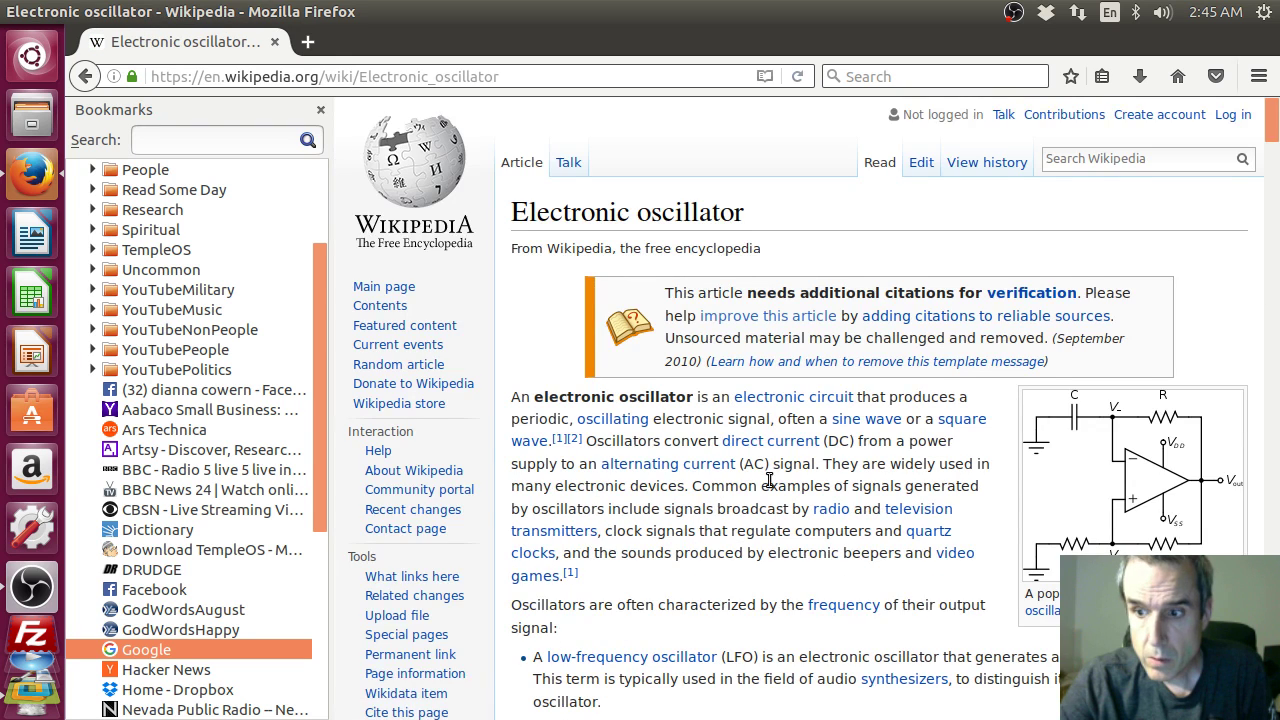
pyautogui.scroll(-1, 775, 485)
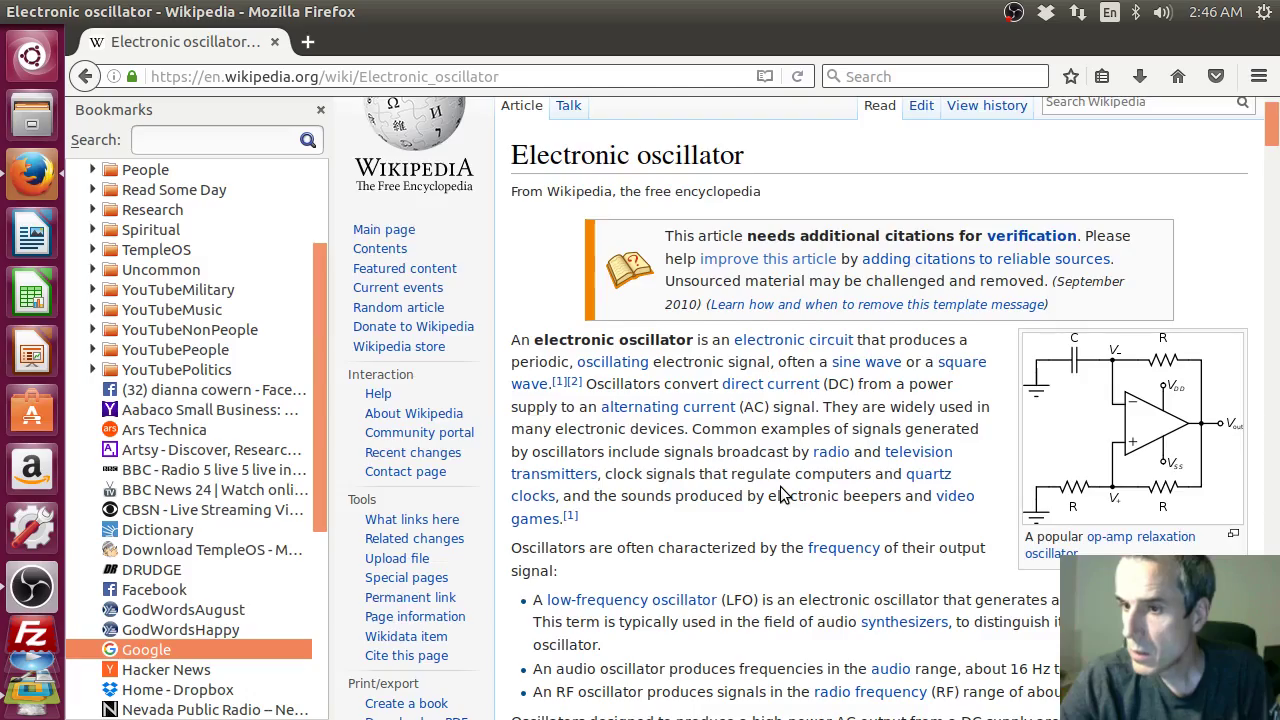
pyautogui.scroll(-20, 781, 487)
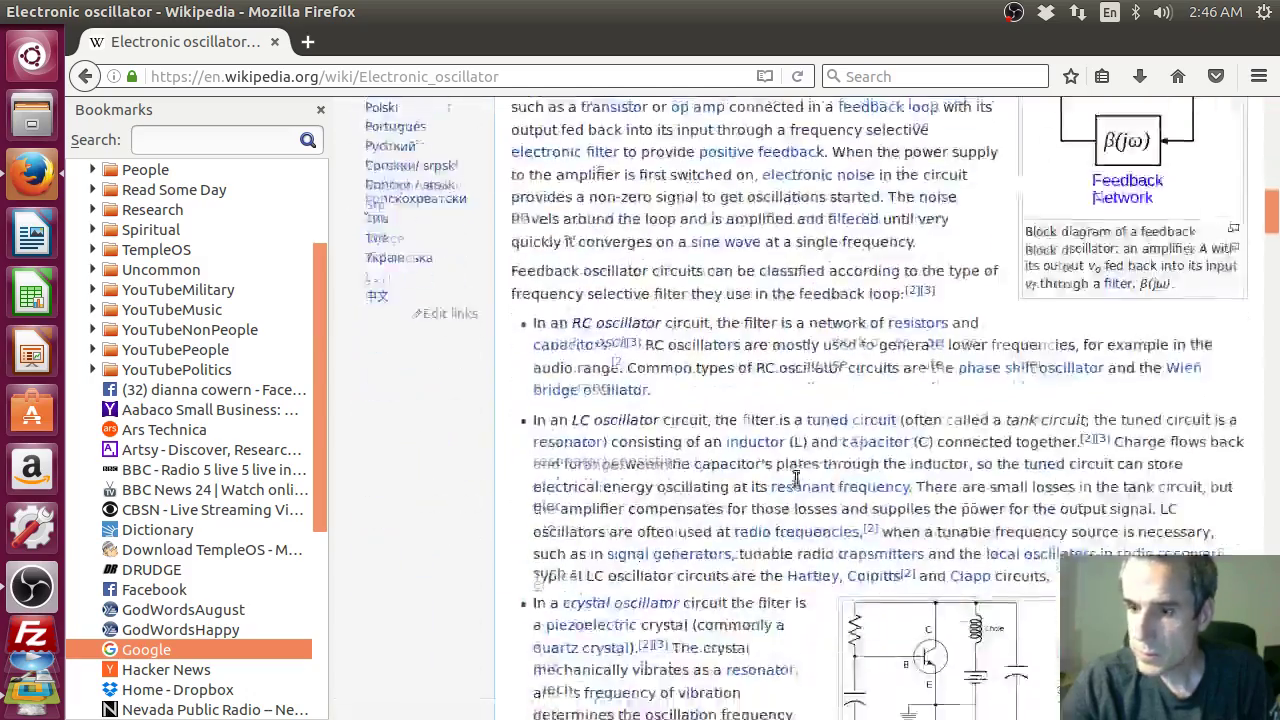
pyautogui.scroll(-5, 796, 479)
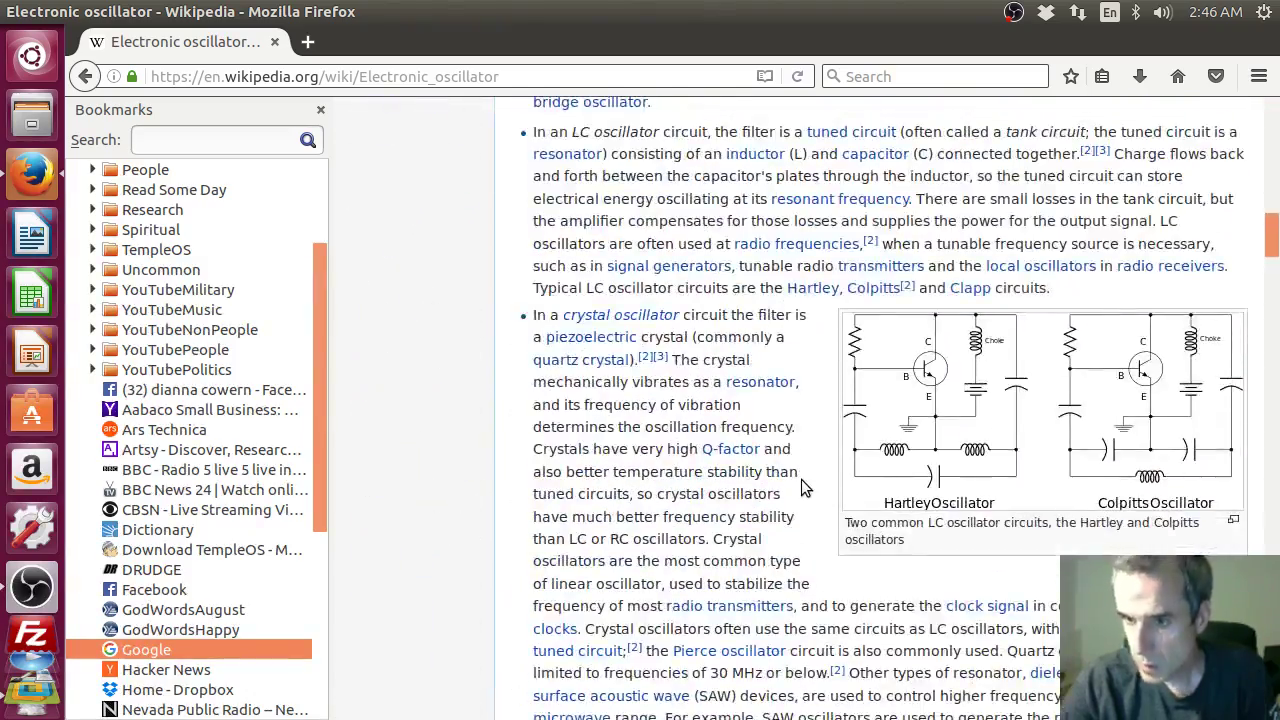
pyautogui.scroll(-18, 801, 479)
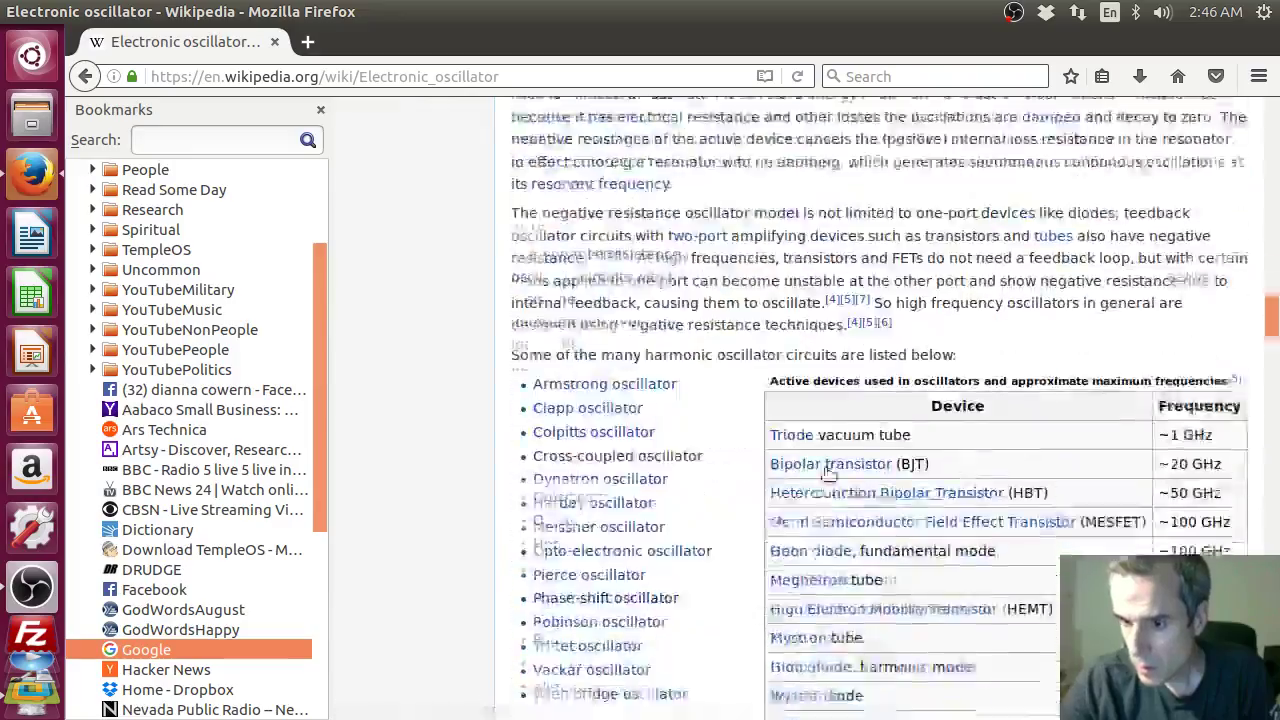
pyautogui.scroll(-20, 827, 472)
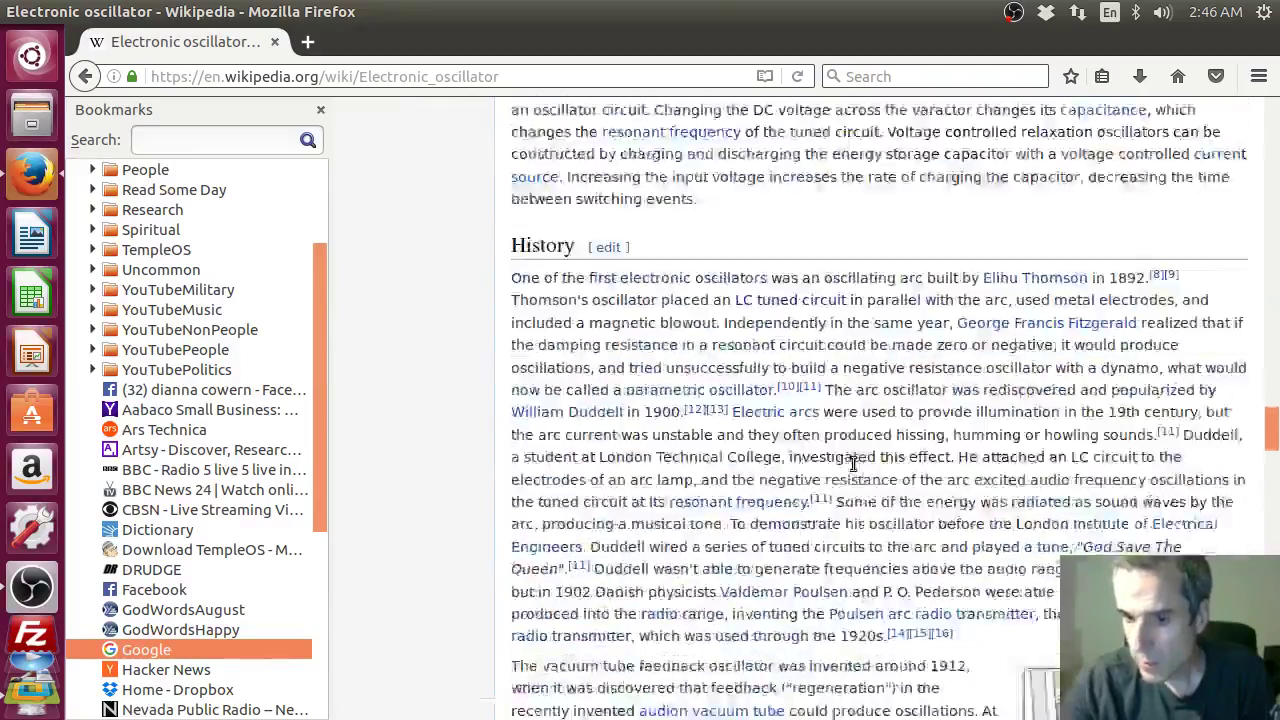
pyautogui.scroll(-10, 853, 456)
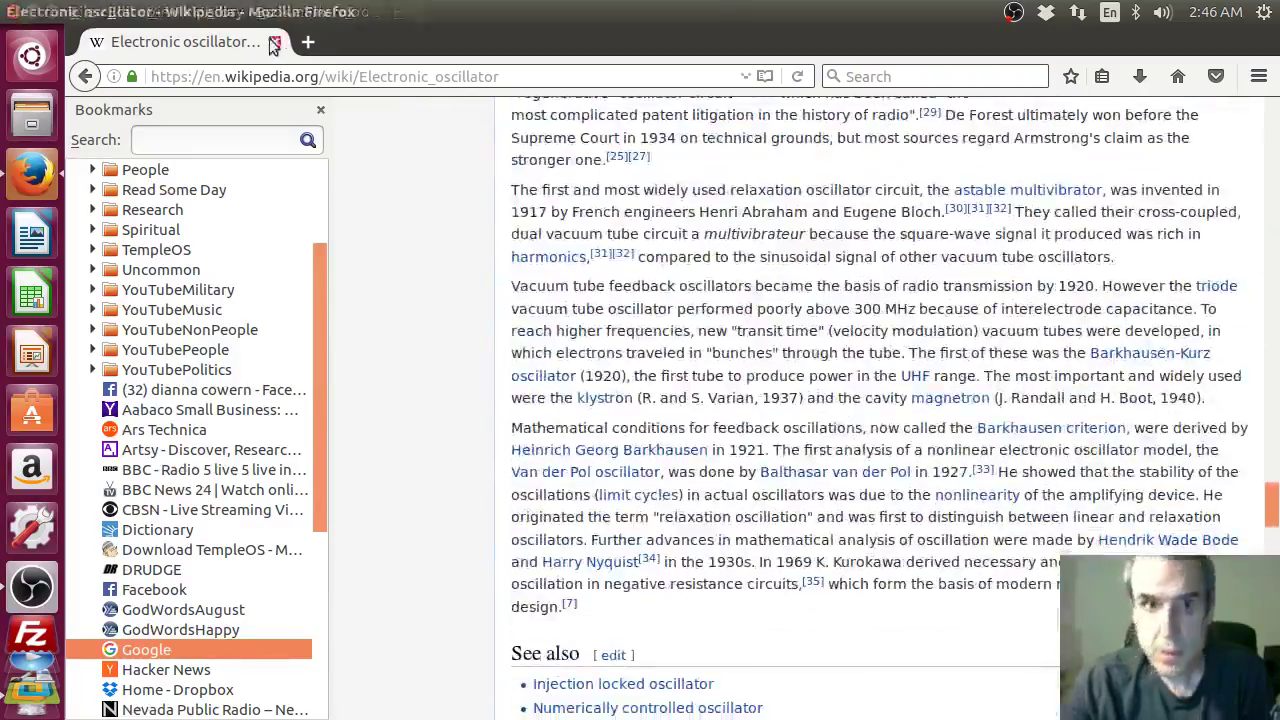
# Step: From the Google home page, search 'circuit simulator web' and open the PartSim simulator
pyautogui.click(168, 653)
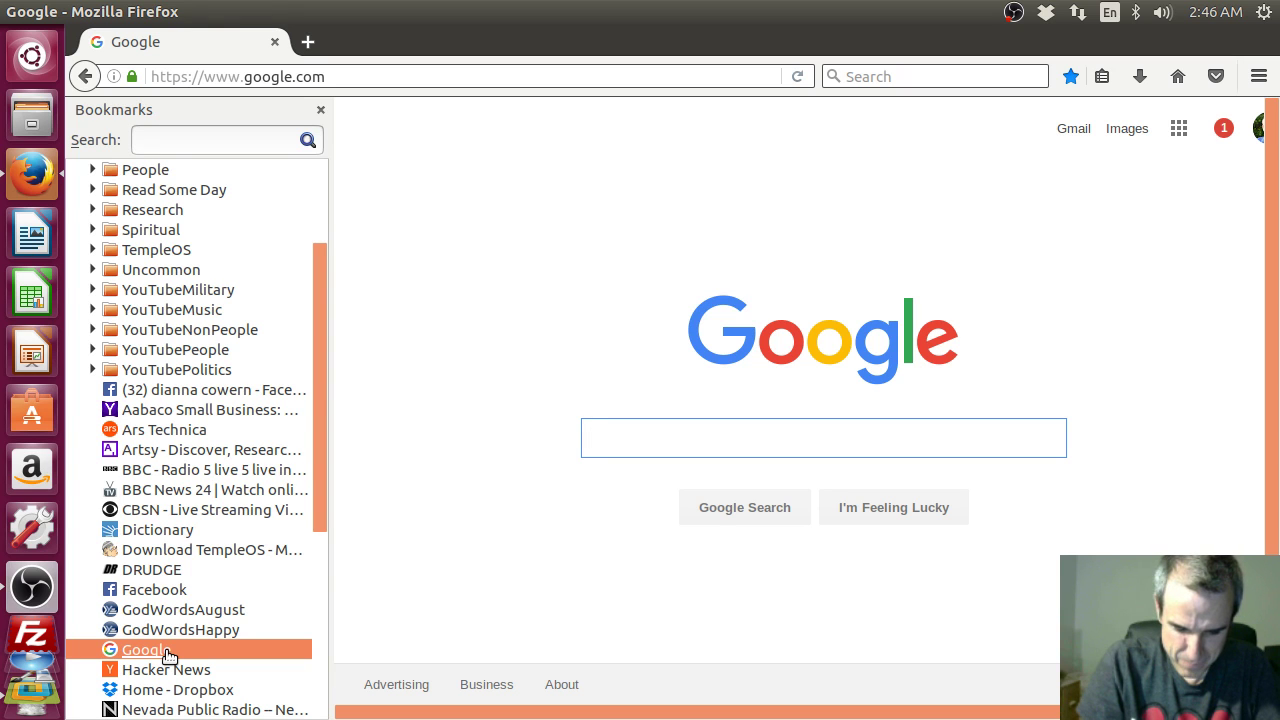
pyautogui.write('circuit ')
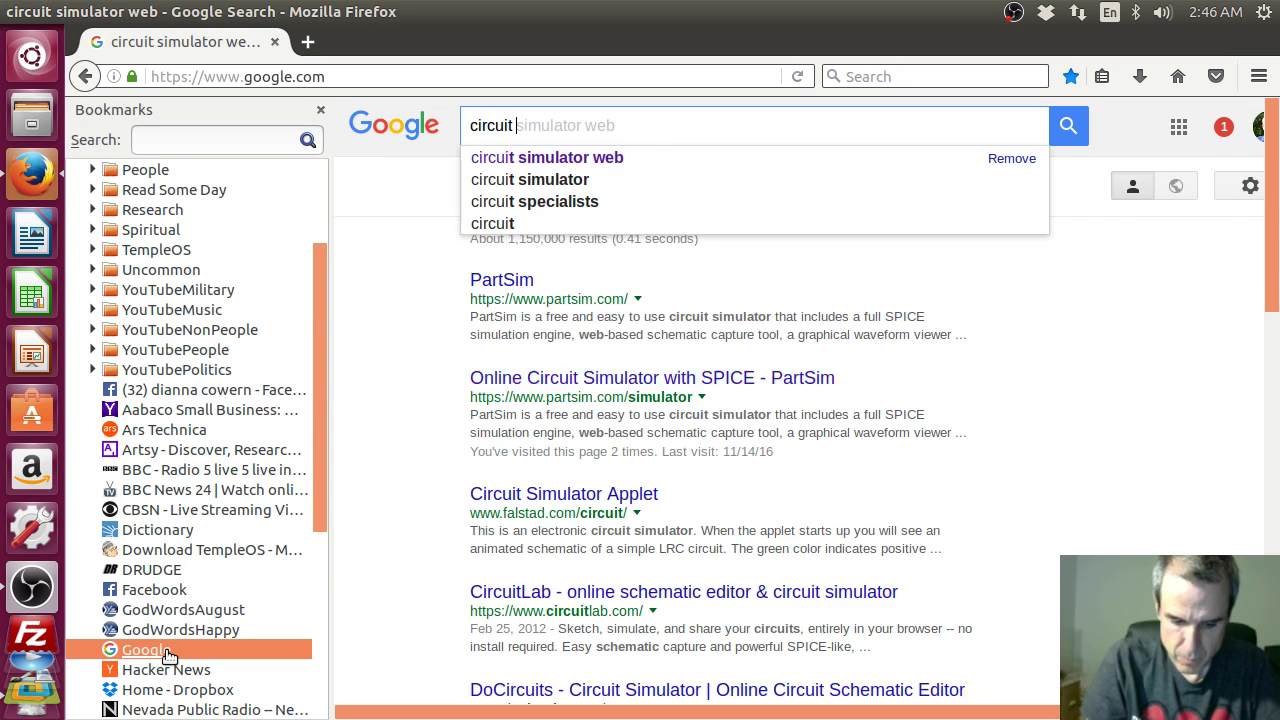
pyautogui.write('simulator')
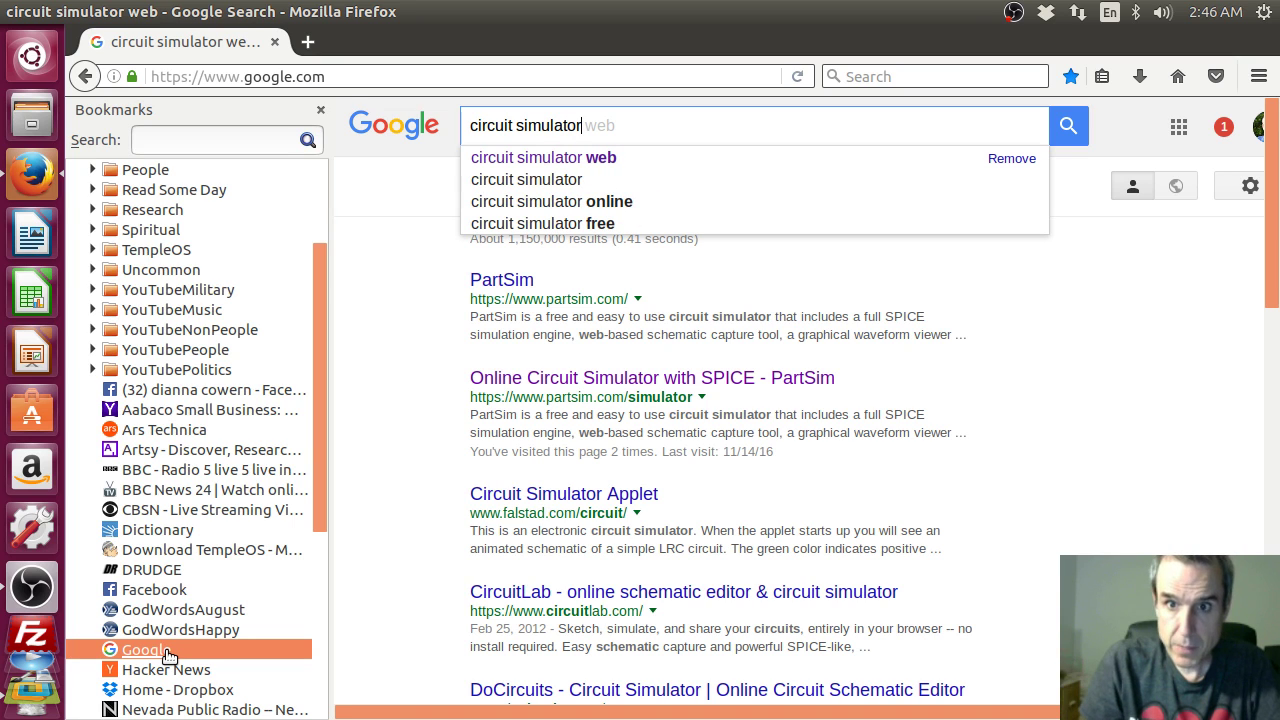
pyautogui.write(' web')
pyautogui.press('Return')
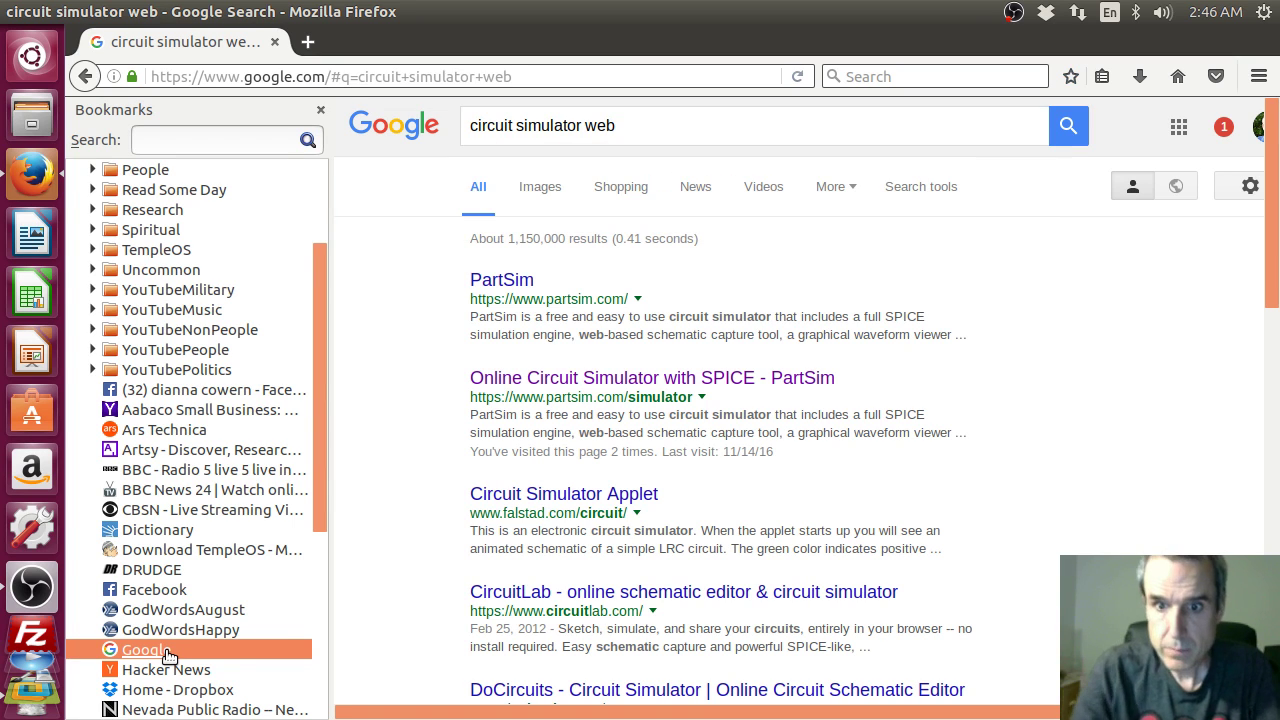
pyautogui.click(610, 381)
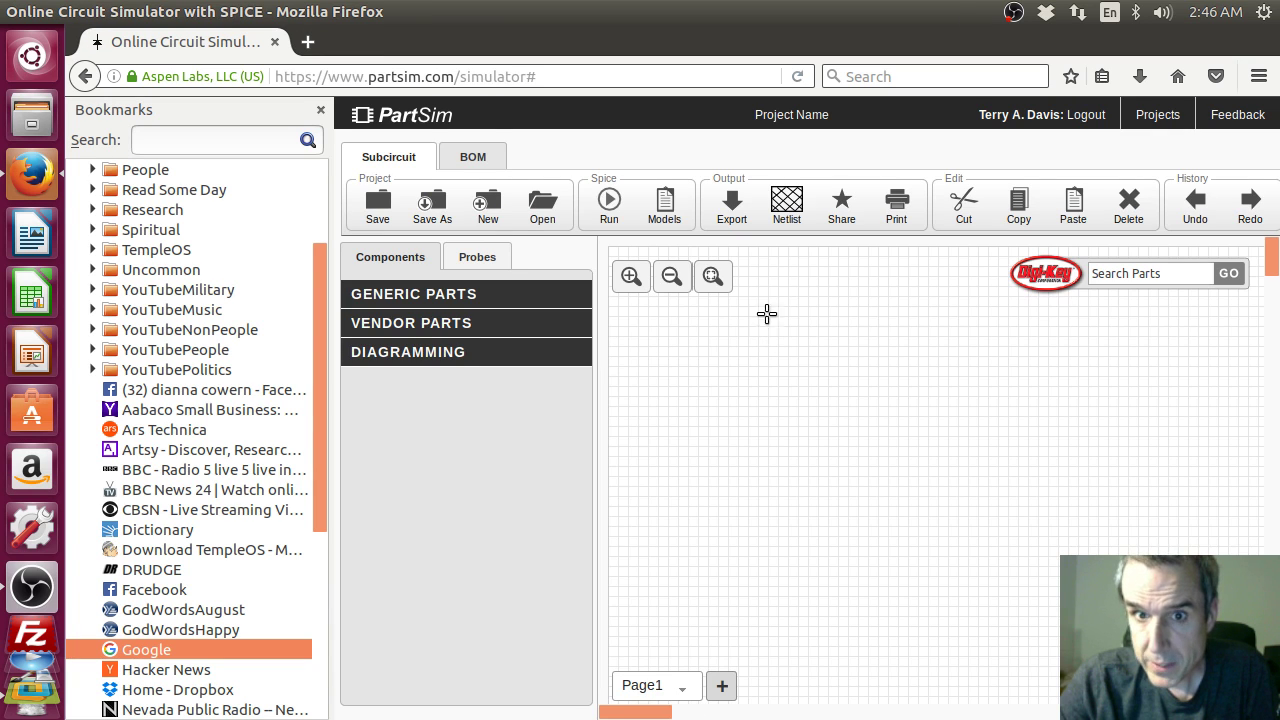
# Step: Close Firefox's Bookmarks sidebar via View > Sidebar so PartSim fills the window
pyautogui.click(163, 11)
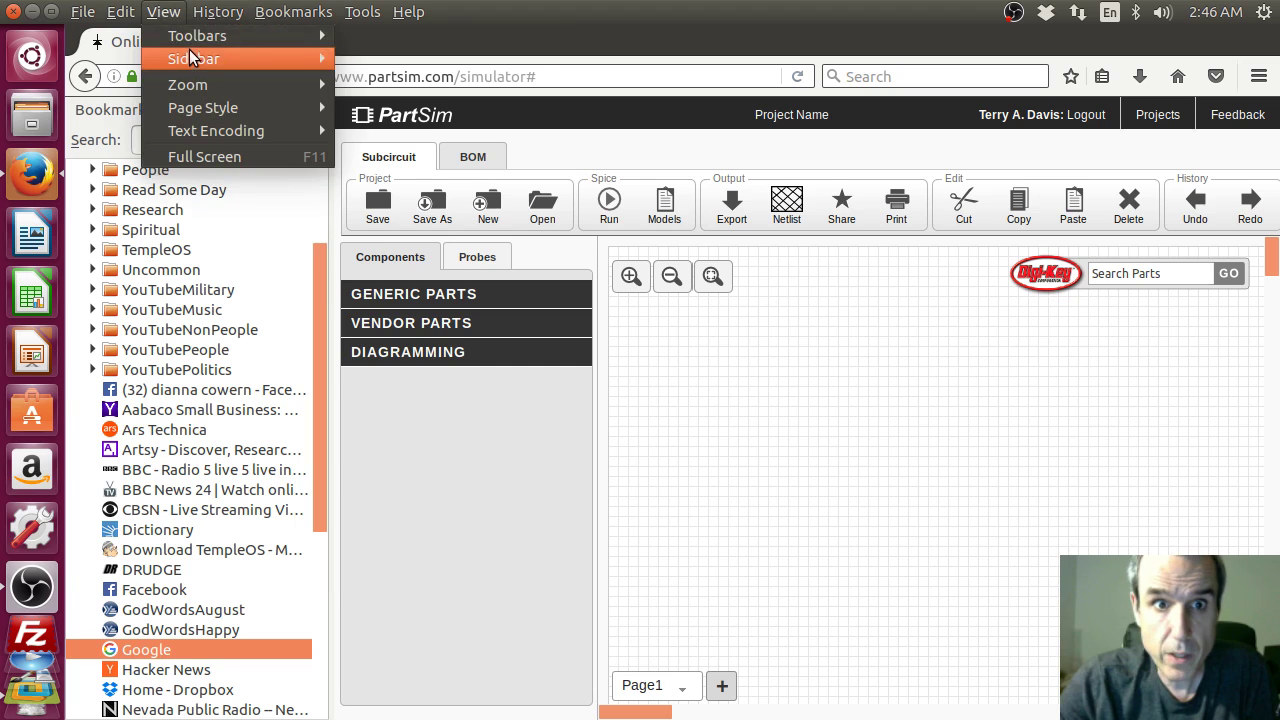
pyautogui.moveTo(235, 58)
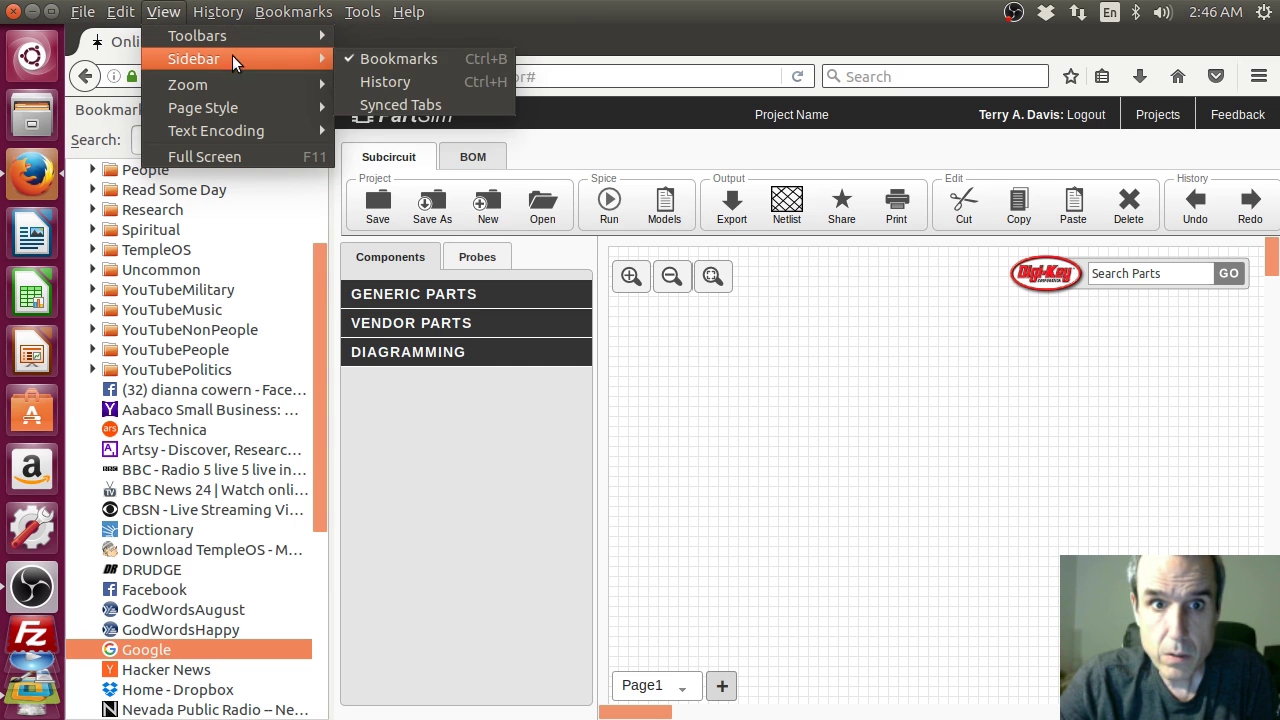
pyautogui.click(382, 62)
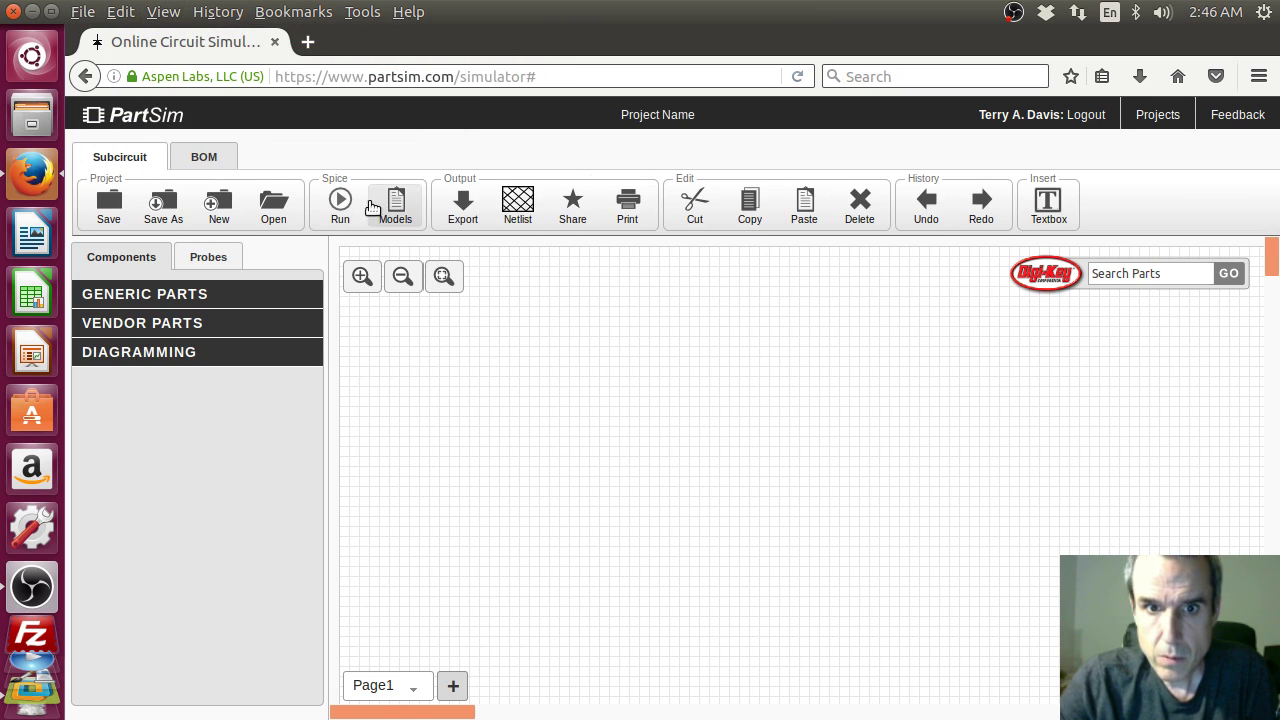
# Step: Drag an AC Voltage Source from Generic Parts > Sources onto the empty canvas
pyautogui.click(184, 295)
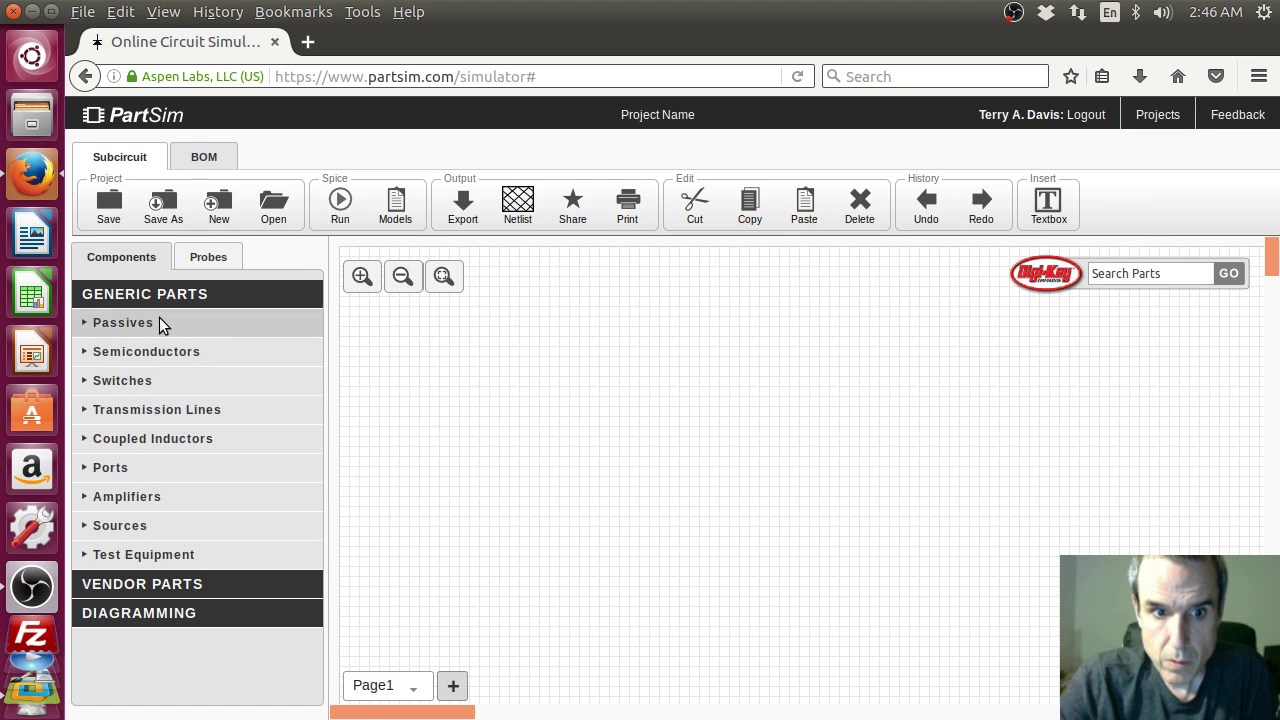
pyautogui.click(196, 527)
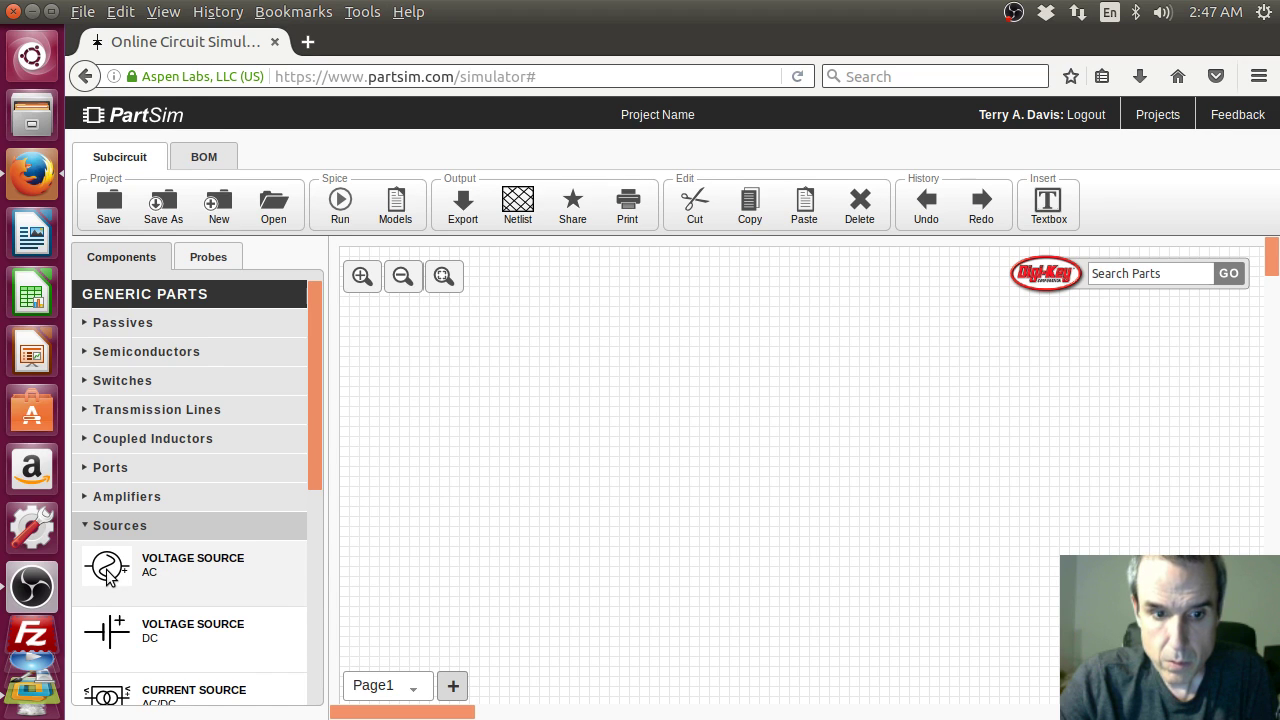
pyautogui.moveTo(108, 575); pyautogui.dragTo(547, 427)
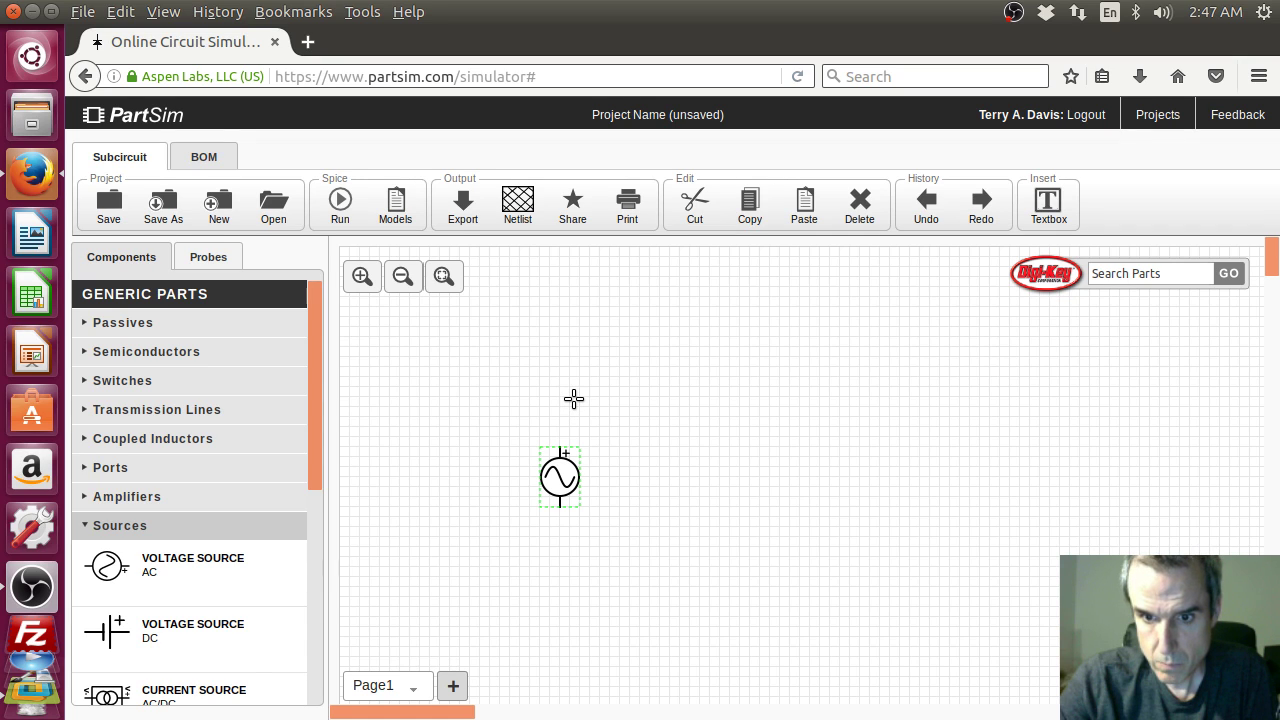
# Step: Open the AC source's properties and switch its transient type to Sine
pyautogui.rightClick(560, 476)
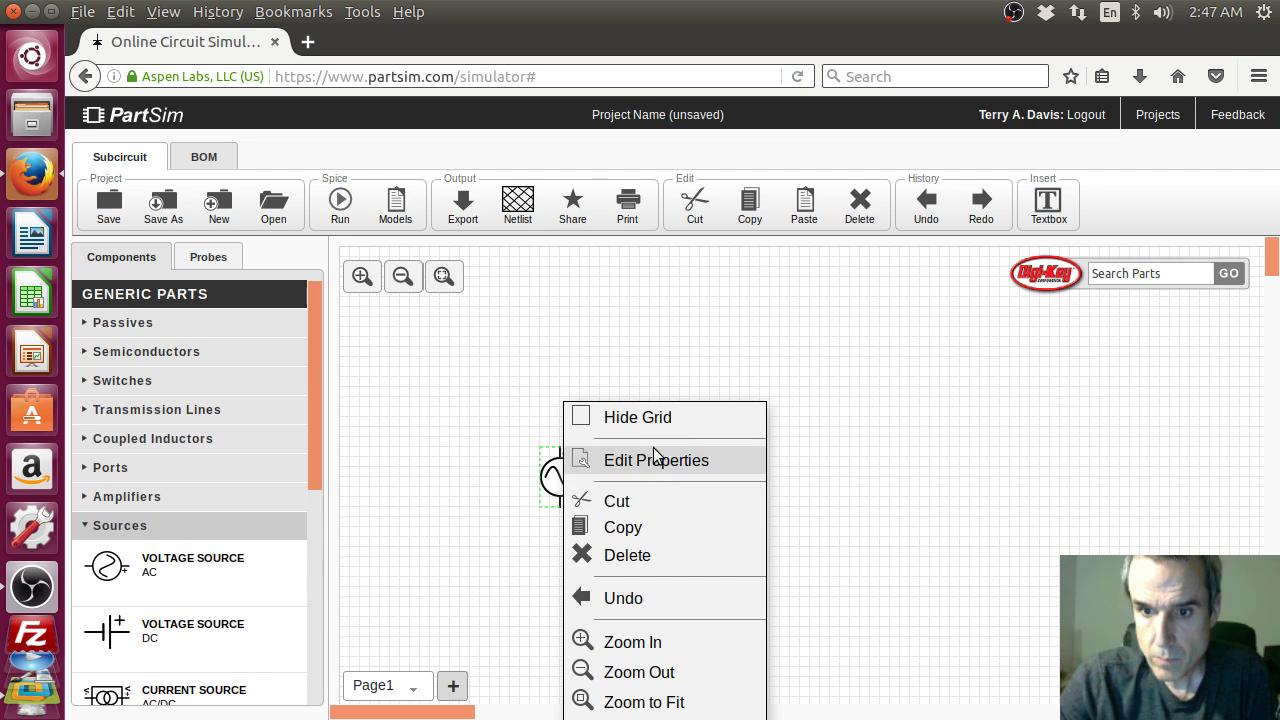
pyautogui.click(655, 458)
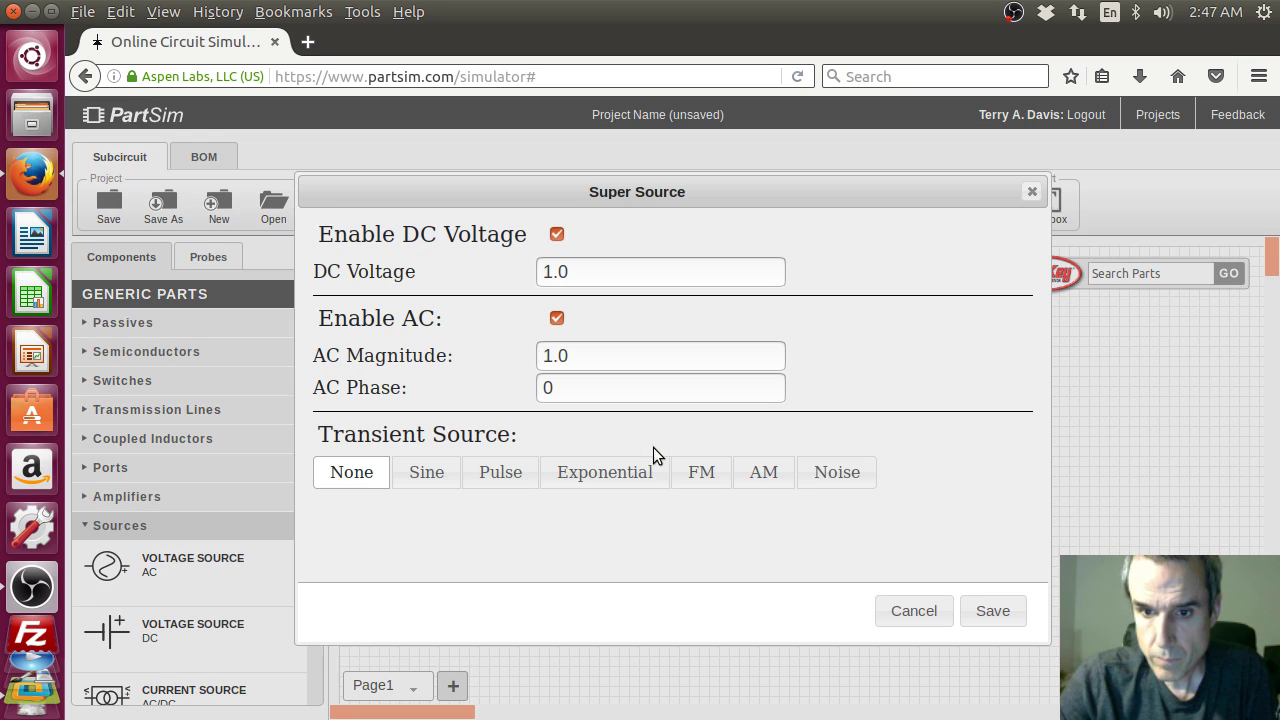
pyautogui.click(508, 477)
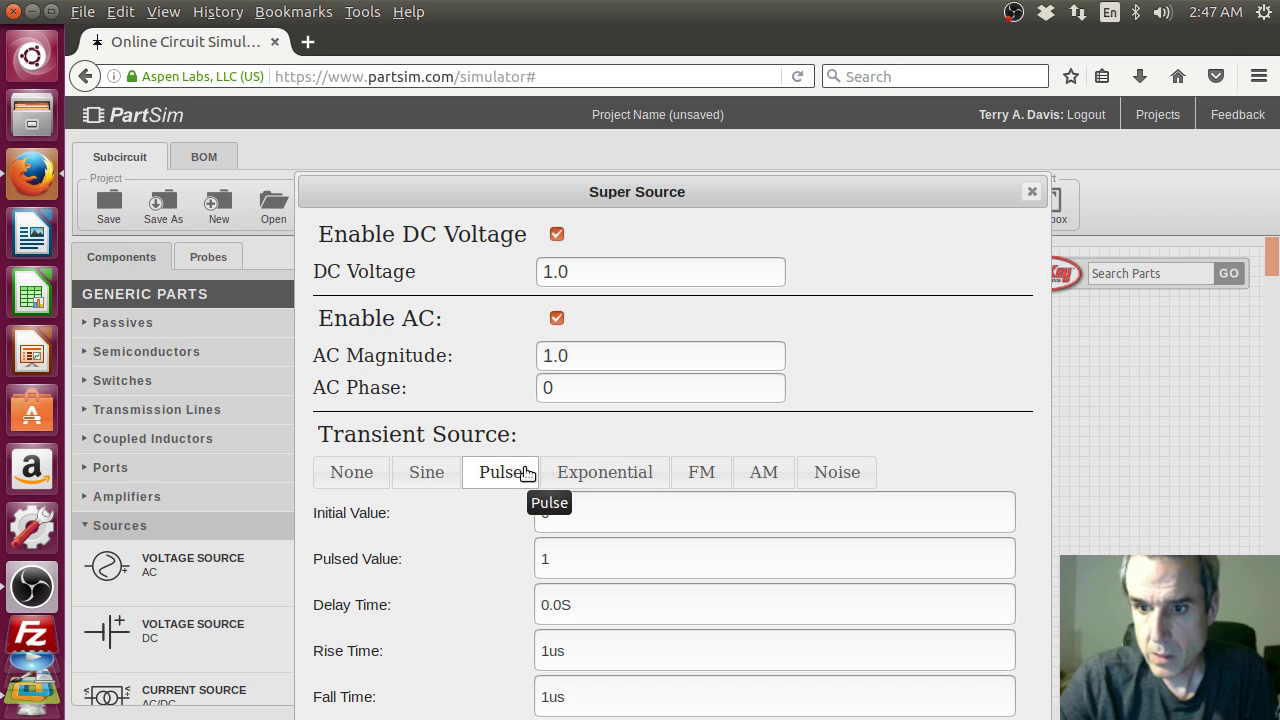
pyautogui.click(432, 476)
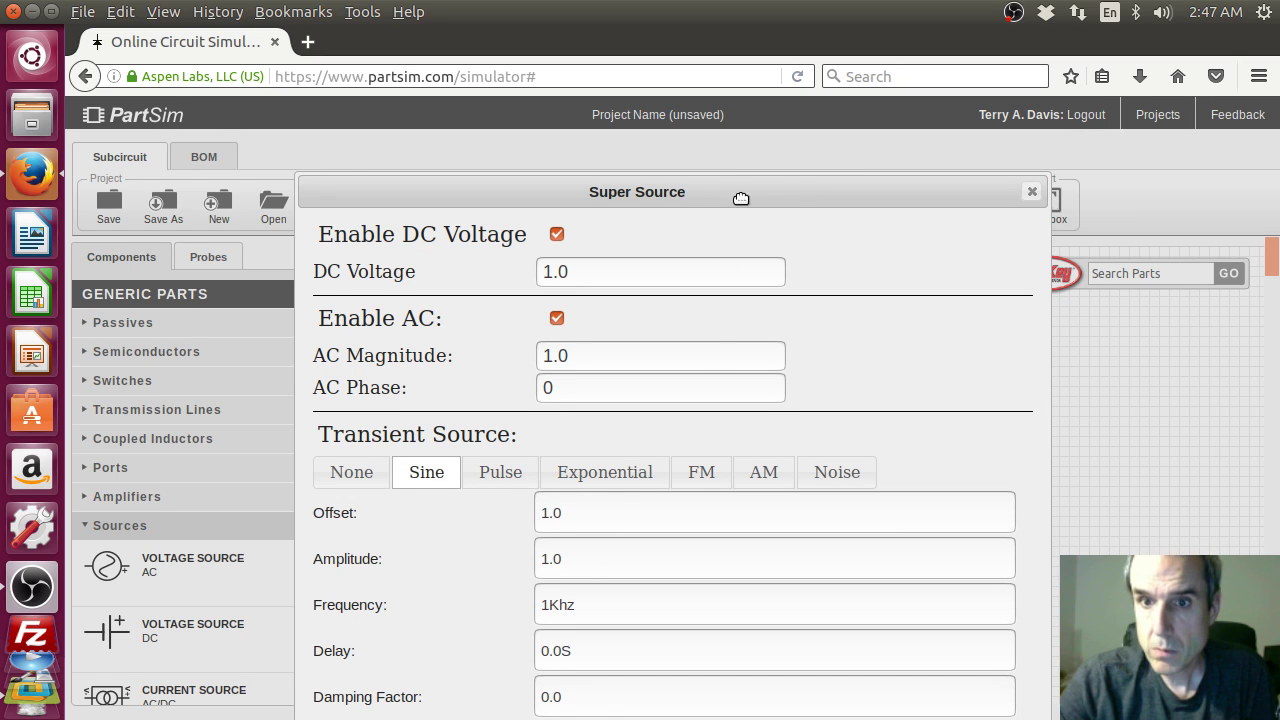
pyautogui.moveTo(743, 197); pyautogui.dragTo(747, 108)
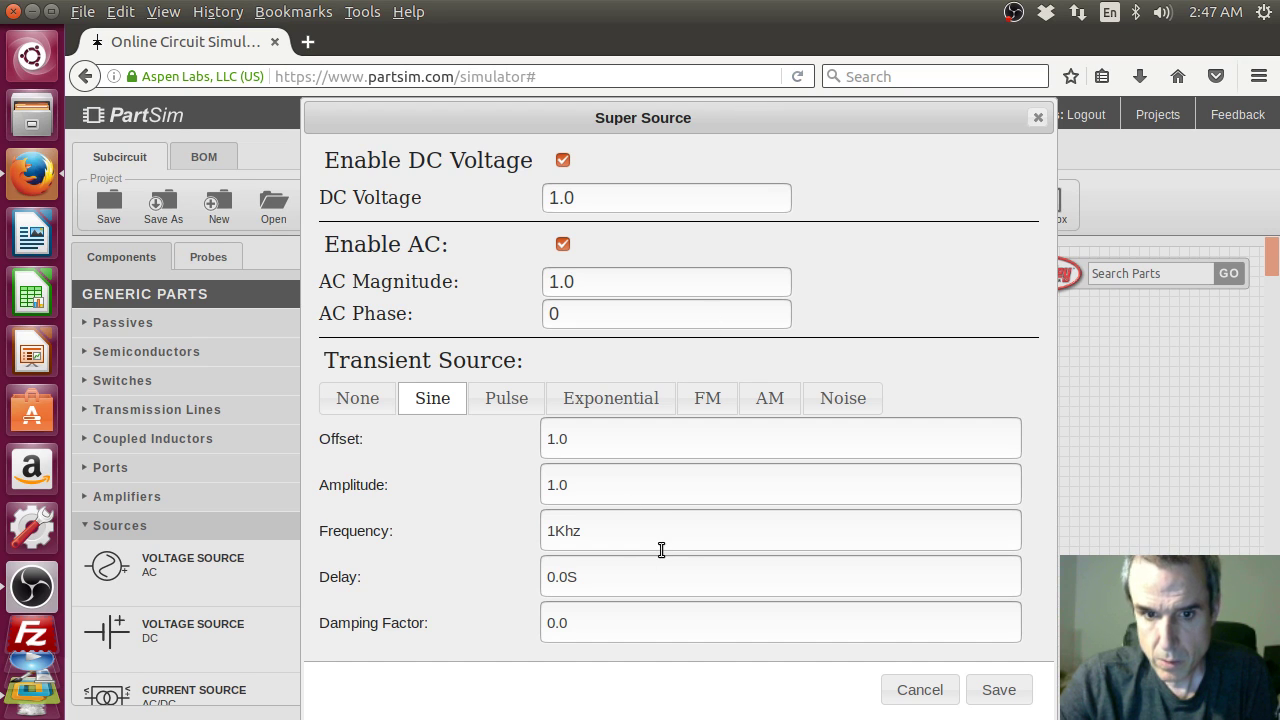
# Step: Set DC Voltage to 0.0 and Offset to 1.0, then save the source
pyautogui.click(555, 439)
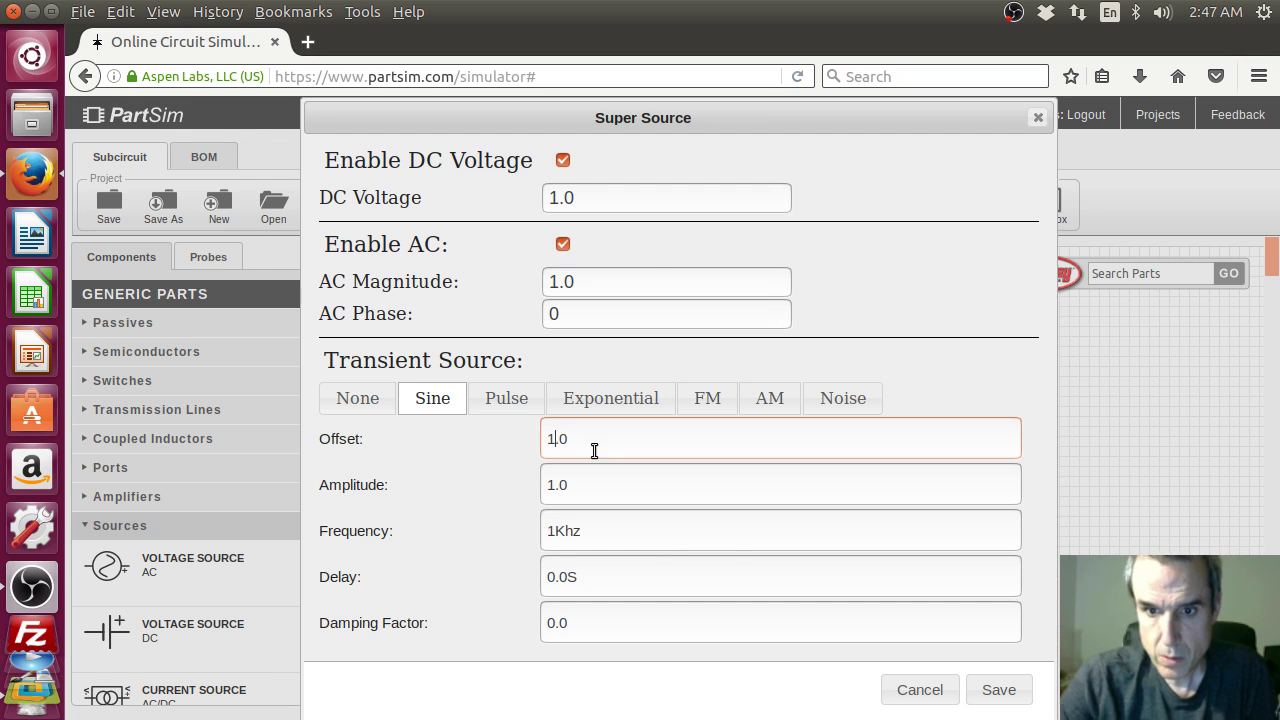
pyautogui.press('BackSpace')
pyautogui.write('0')
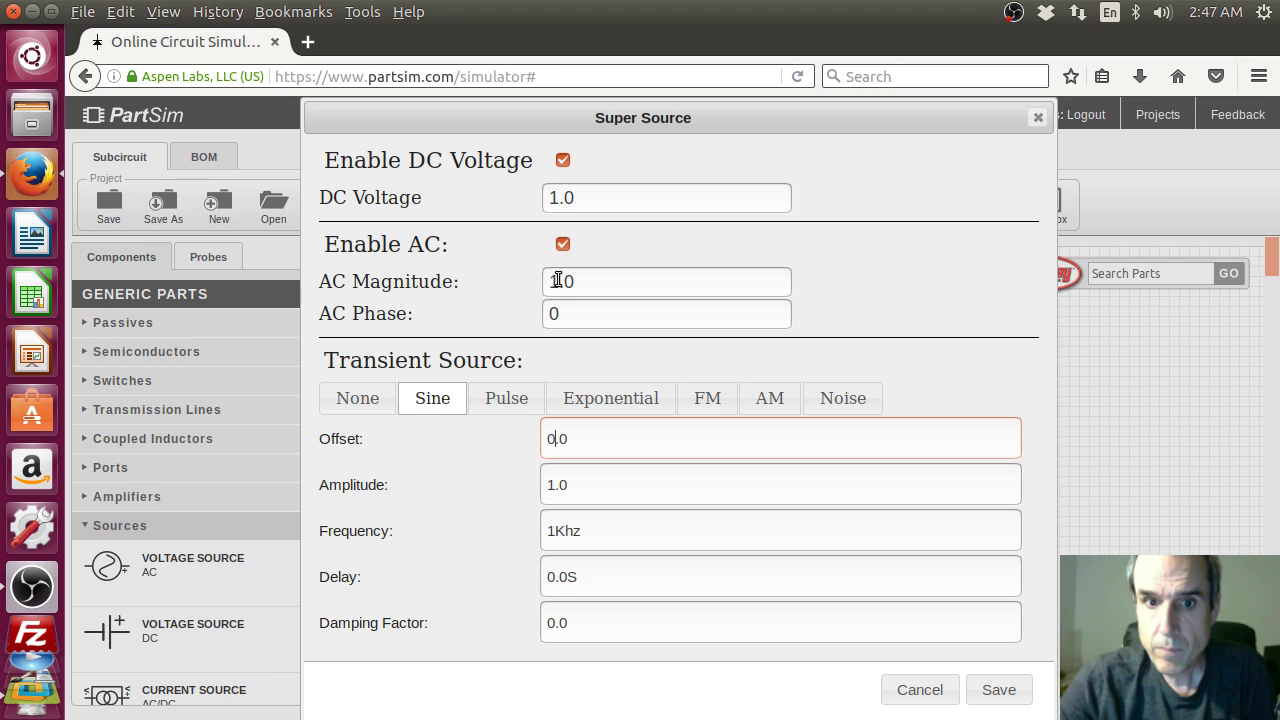
pyautogui.click(554, 198)
pyautogui.press('BackSpace')
pyautogui.write('0')
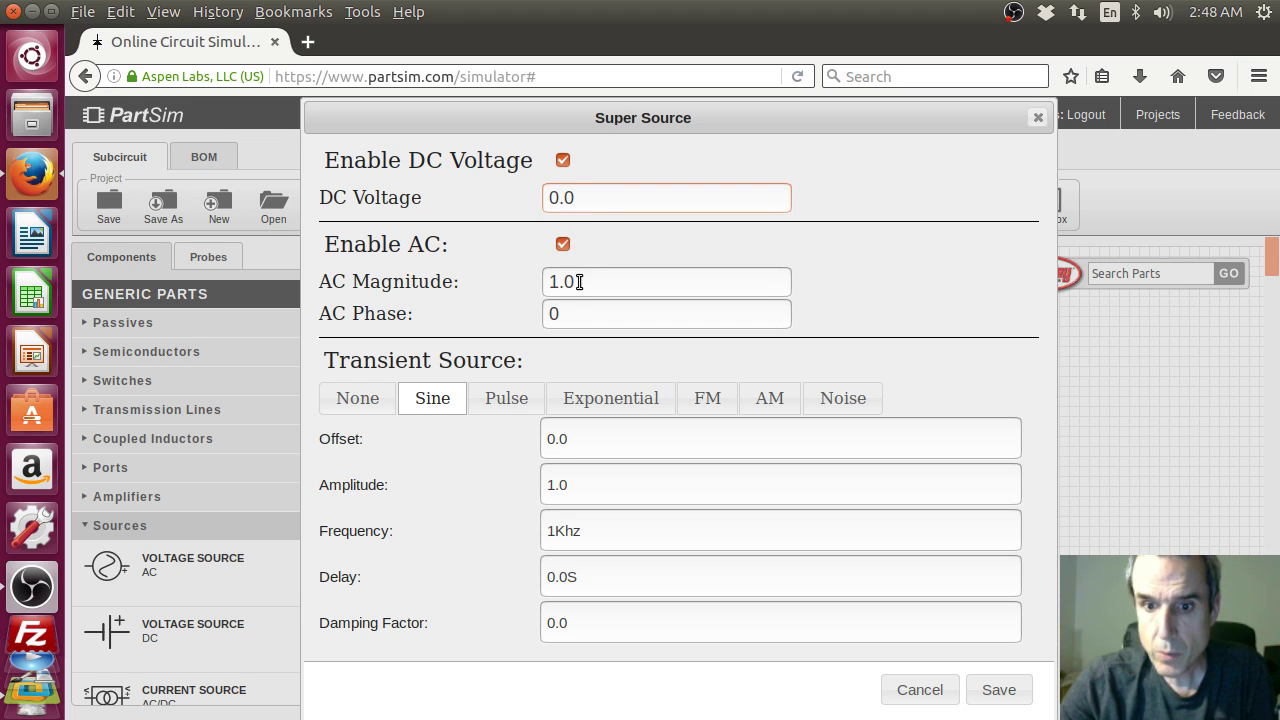
pyautogui.click(557, 439)
pyautogui.press('BackSpace')
pyautogui.write('1')
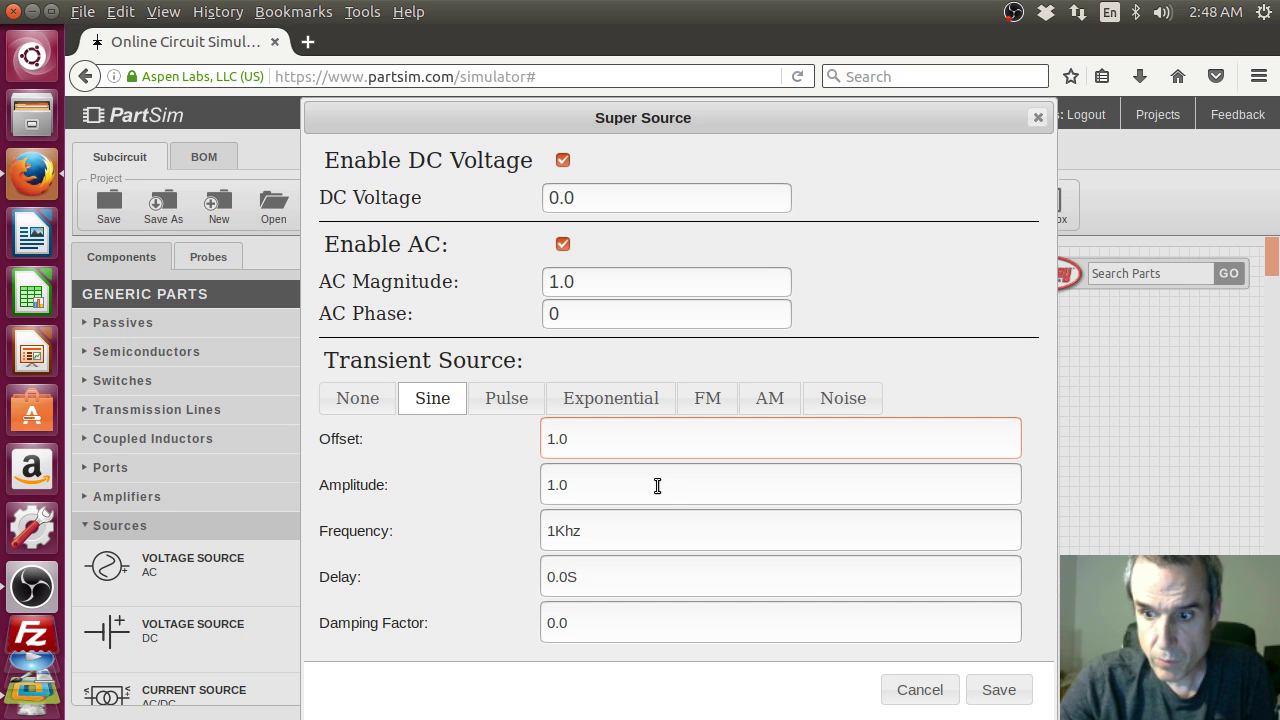
pyautogui.click(1012, 690)
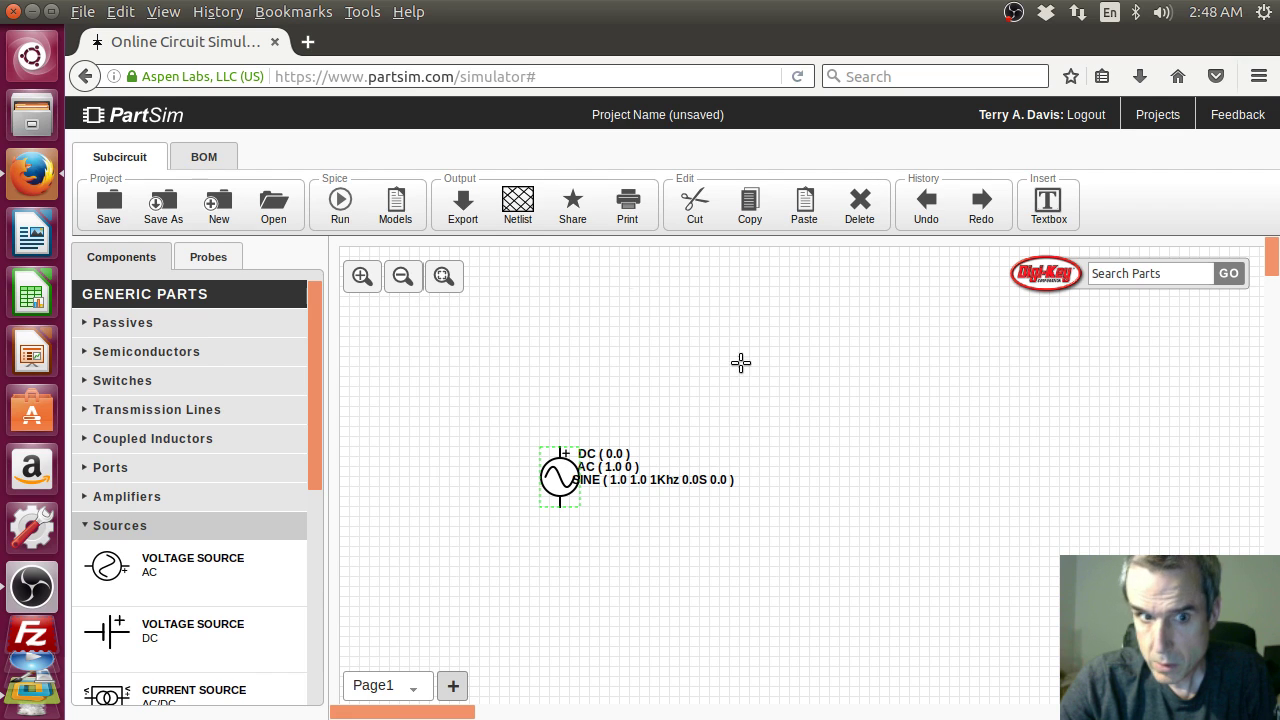
# Step: Find the NPN BJT under Semiconductors and place Q1 (2N2222) right of the AC source
pyautogui.click(165, 353)
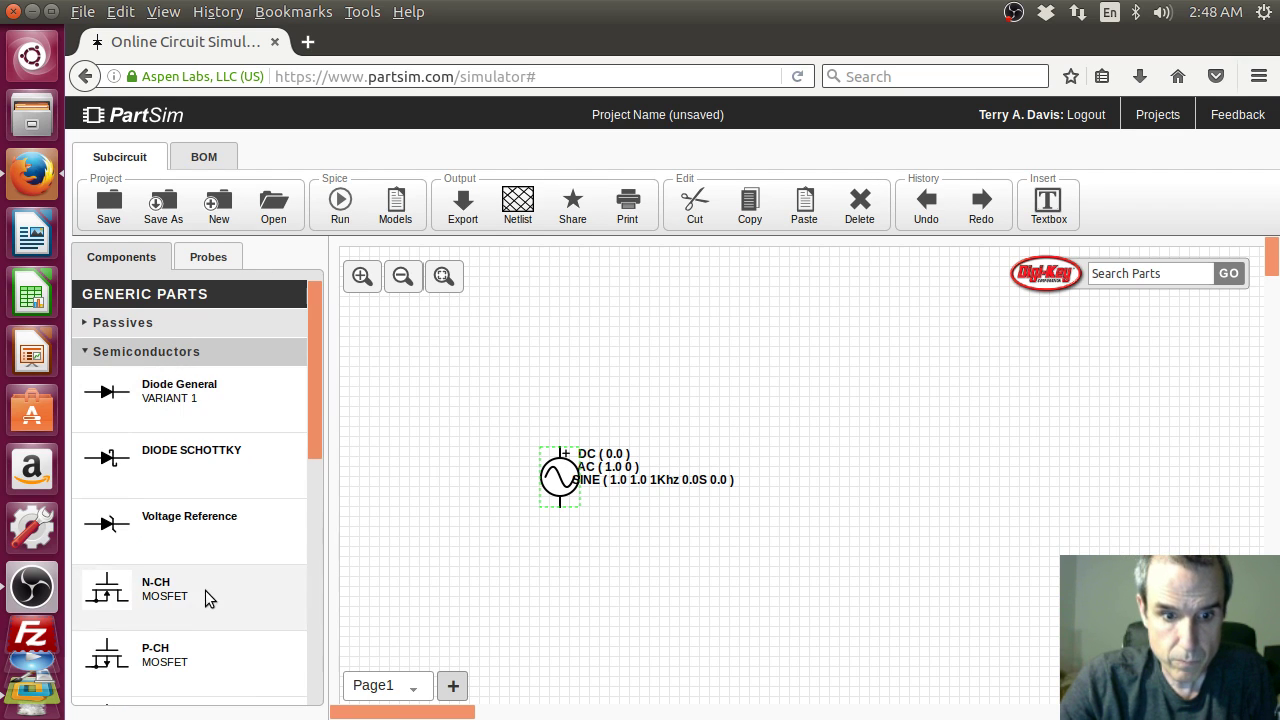
pyautogui.scroll(-5, 194, 603)
pyautogui.scroll(-1, 260, 585)
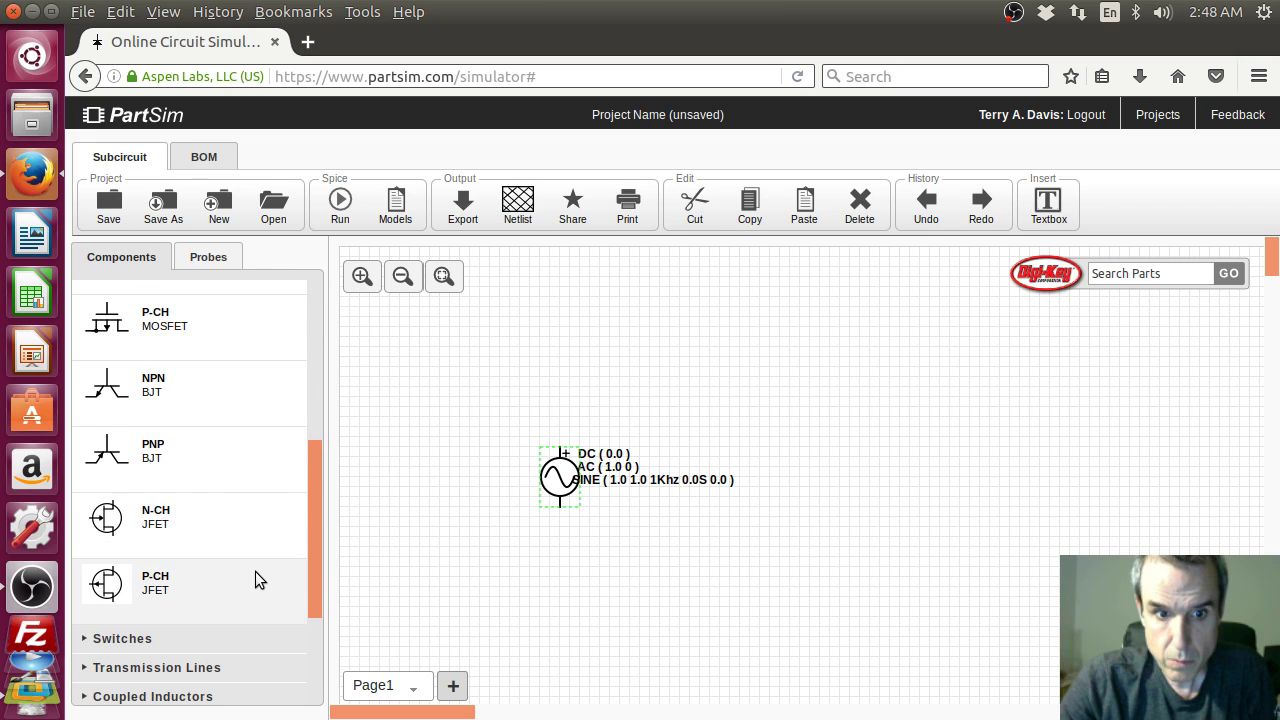
pyautogui.scroll(3, 255, 572)
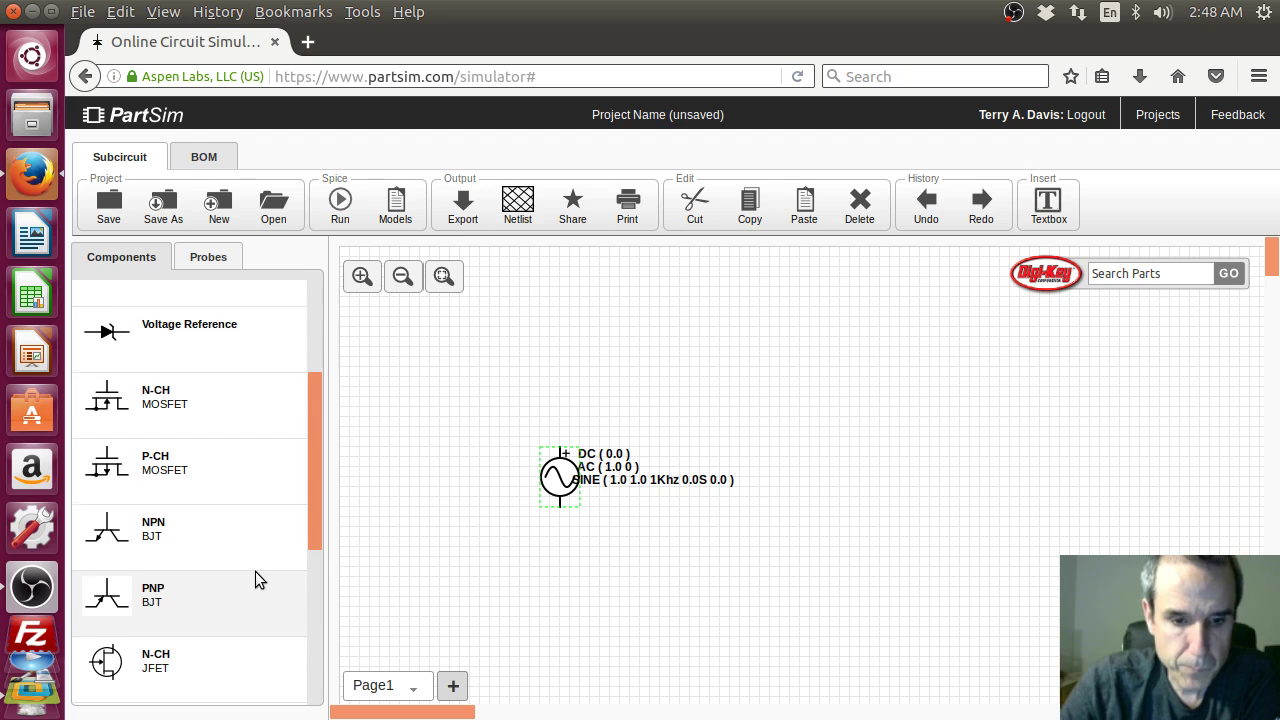
pyautogui.scroll(-3, 255, 571)
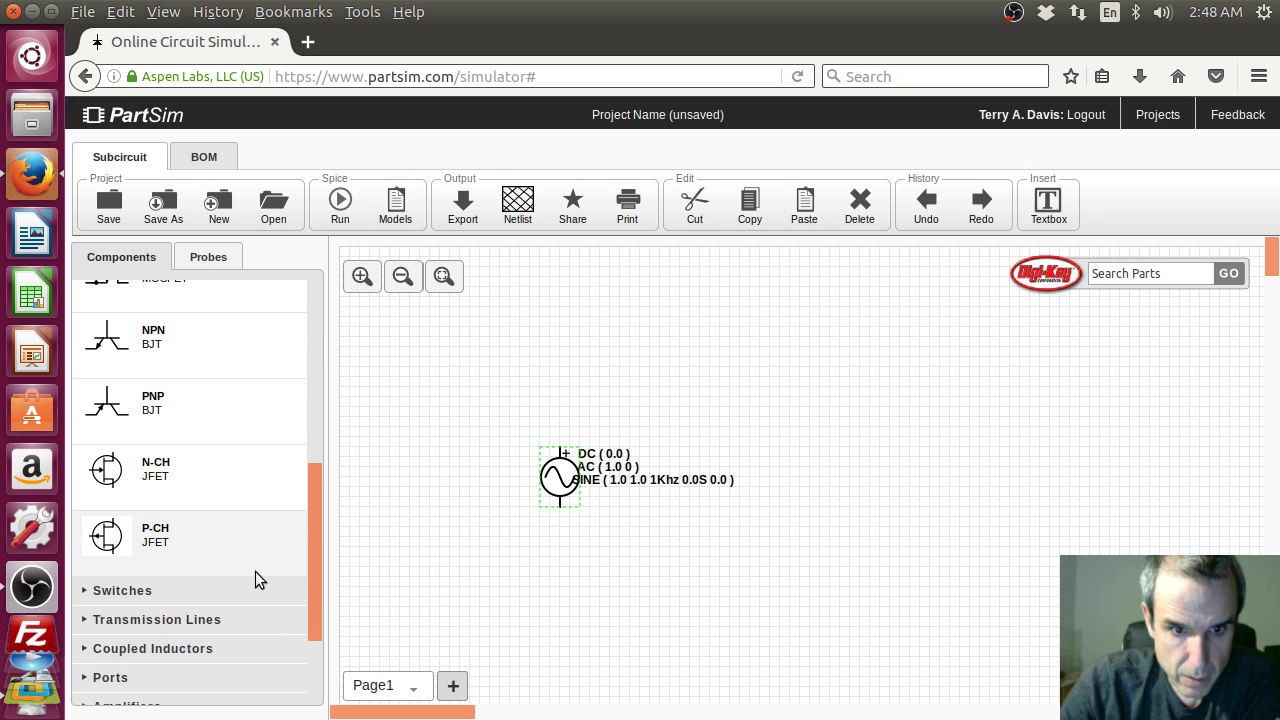
pyautogui.scroll(3, 255, 572)
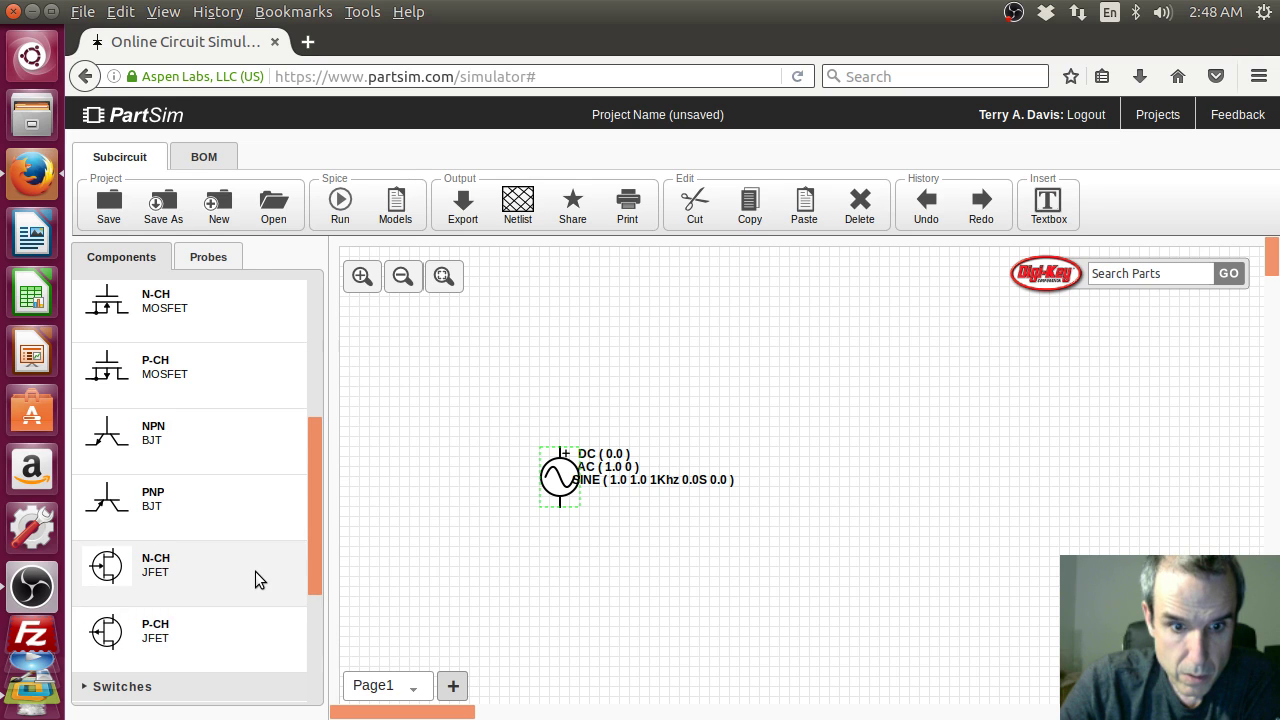
pyautogui.scroll(4, 255, 578)
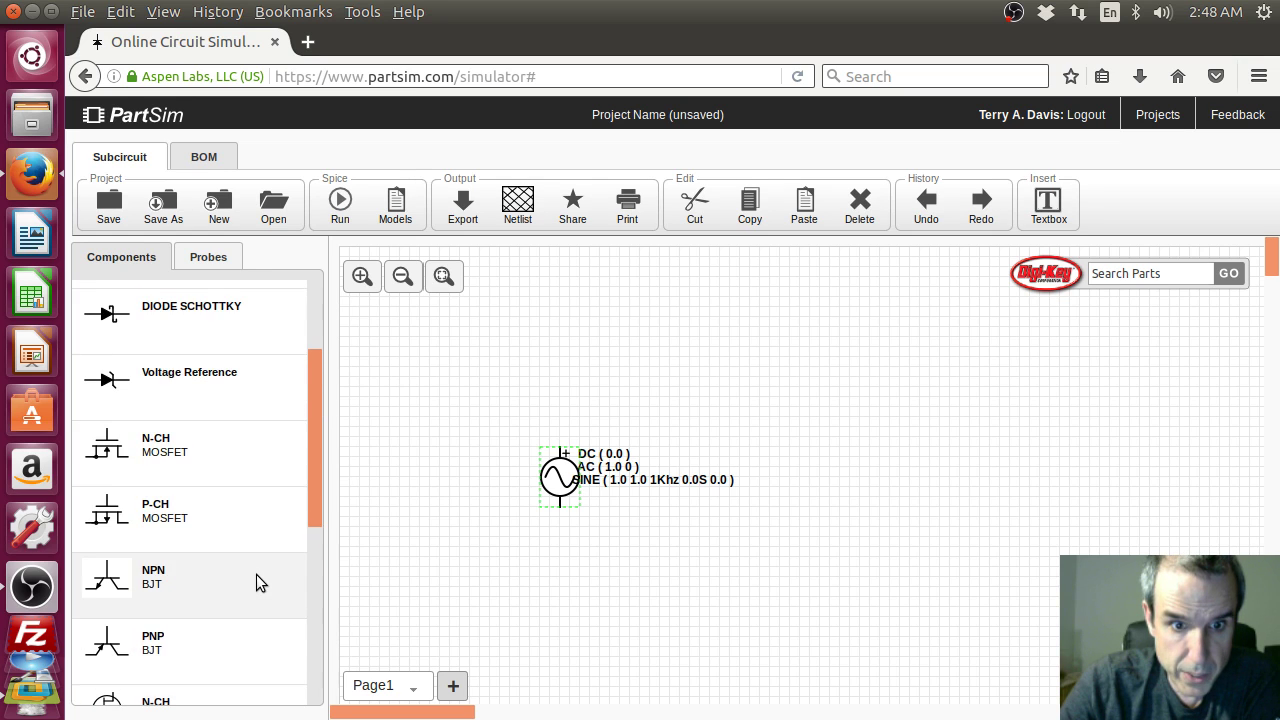
pyautogui.scroll(2, 256, 574)
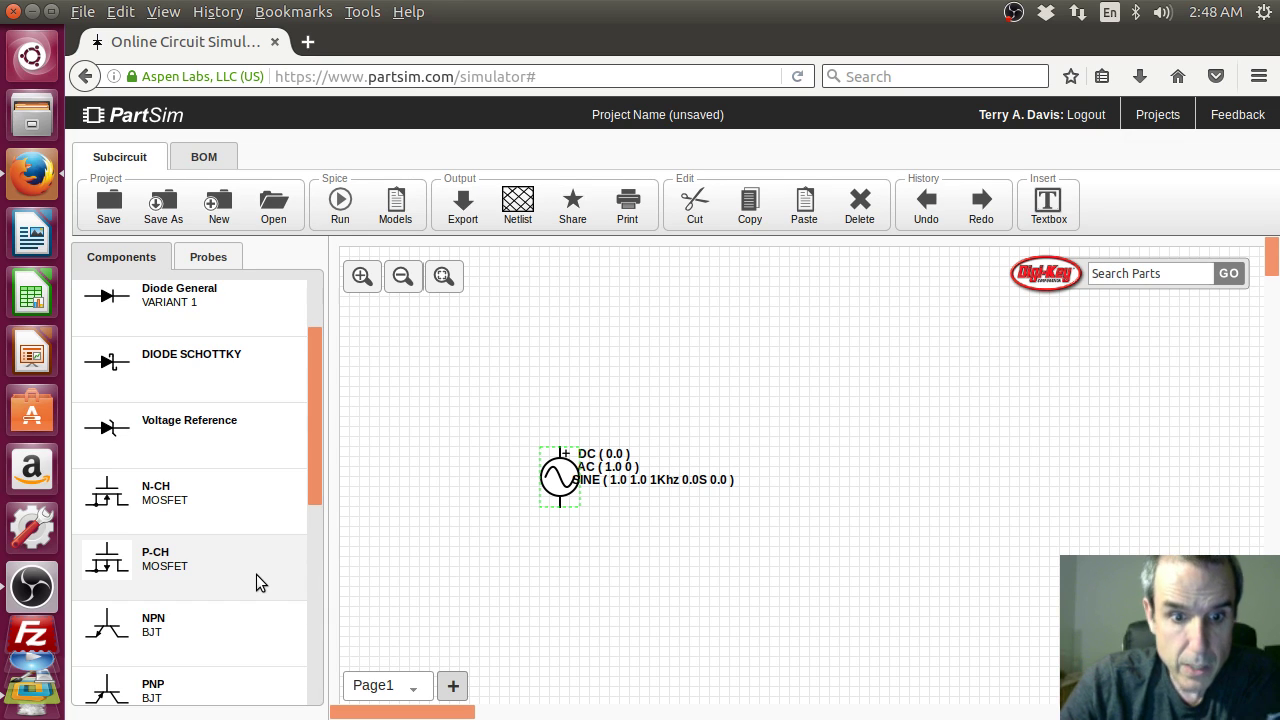
pyautogui.scroll(3, 256, 574)
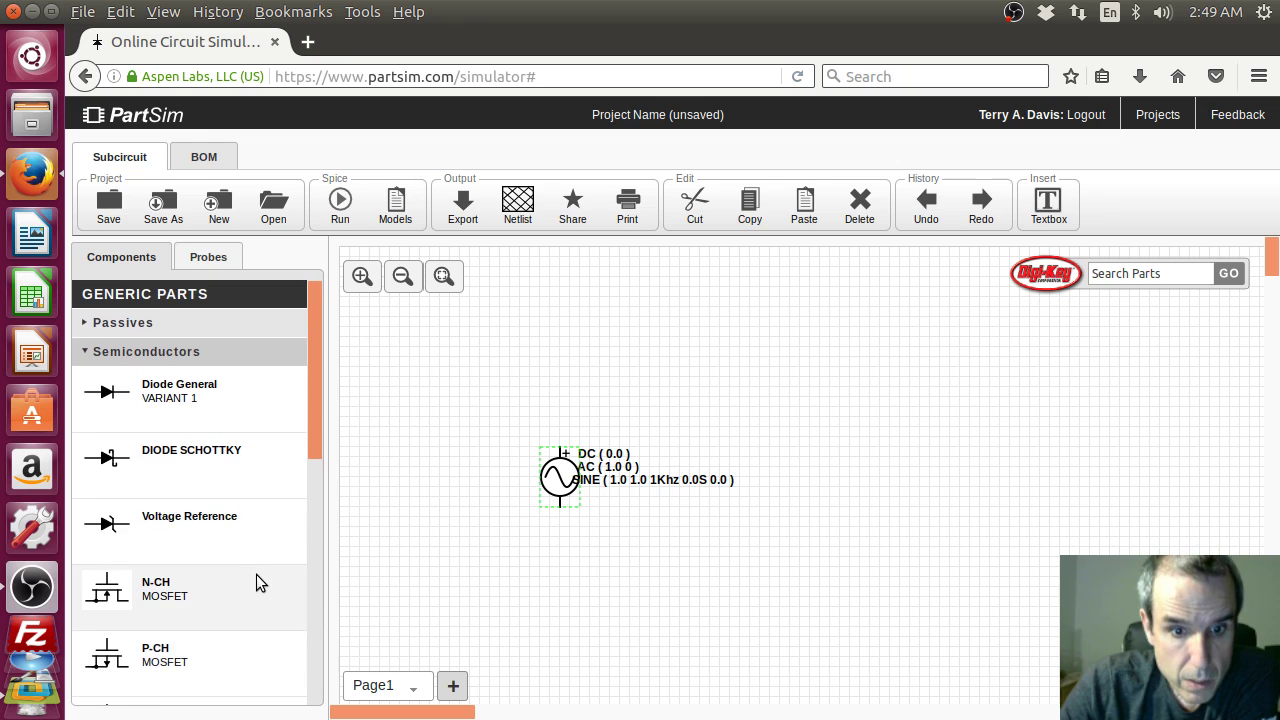
pyautogui.scroll(-3, 256, 574)
pyautogui.scroll(-5, 259, 578)
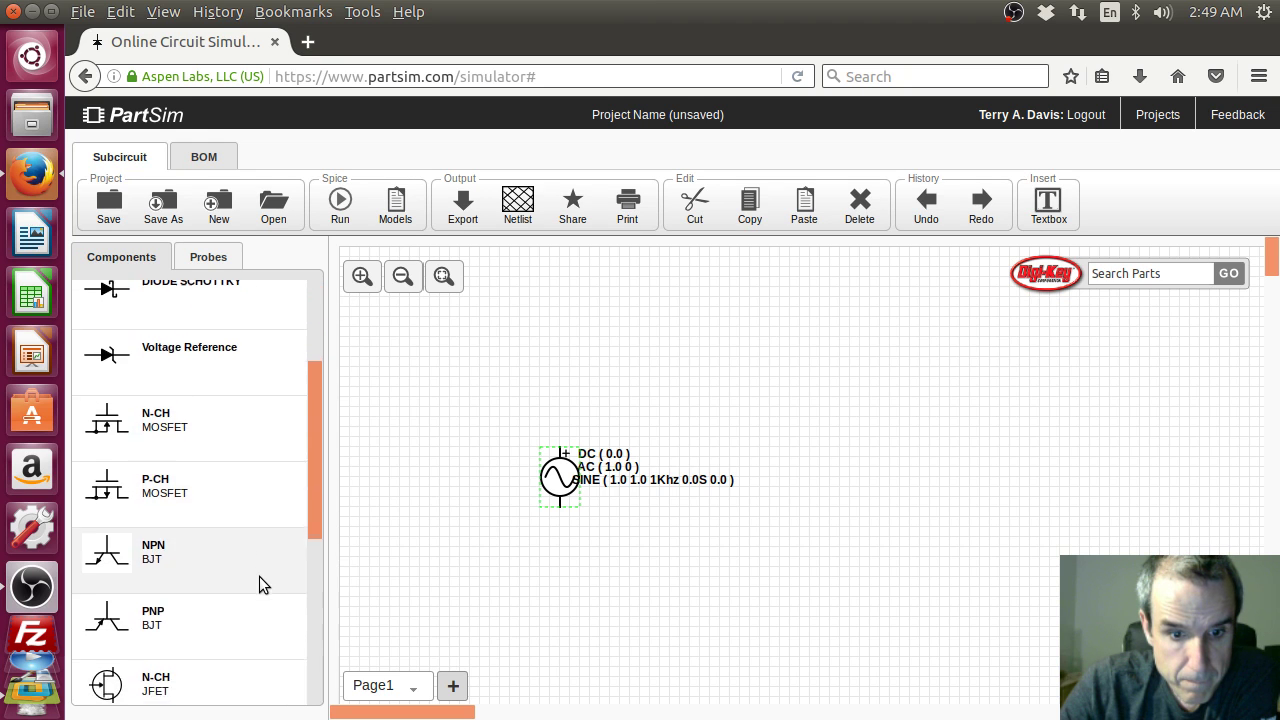
pyautogui.scroll(-2, 259, 585)
pyautogui.scroll(3, 259, 585)
pyautogui.scroll(1, 259, 585)
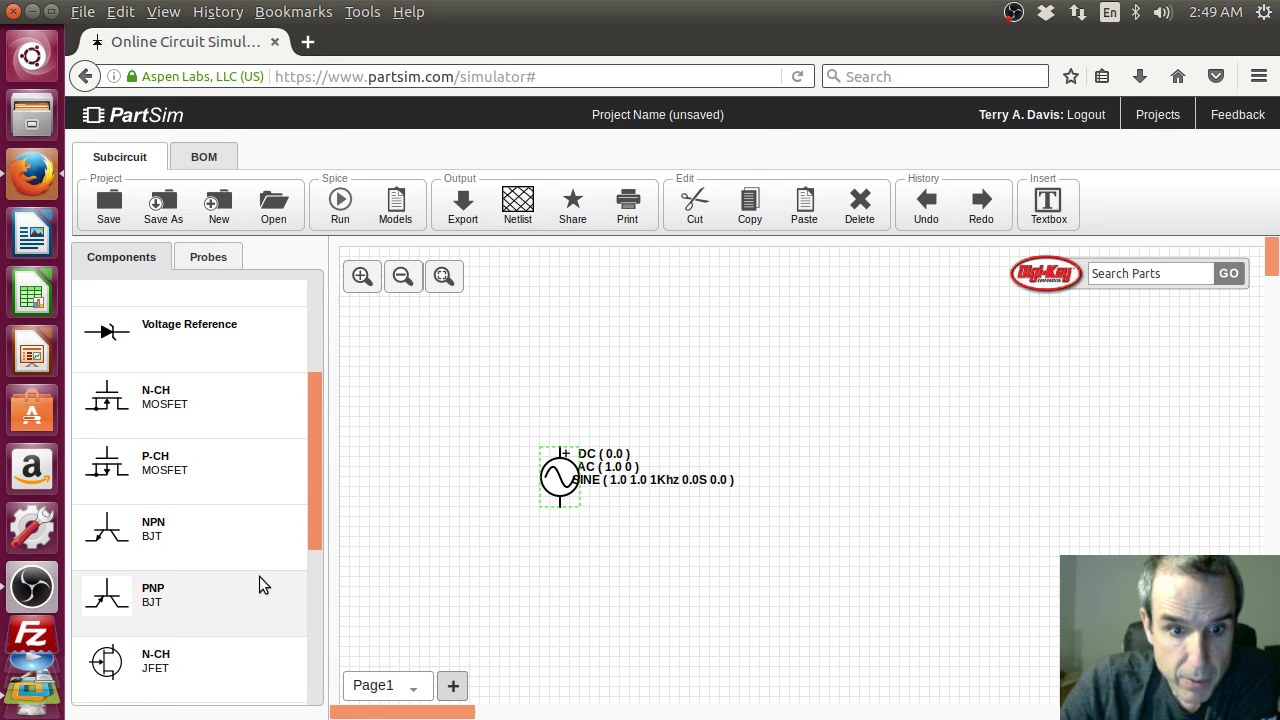
pyautogui.scroll(1, 259, 578)
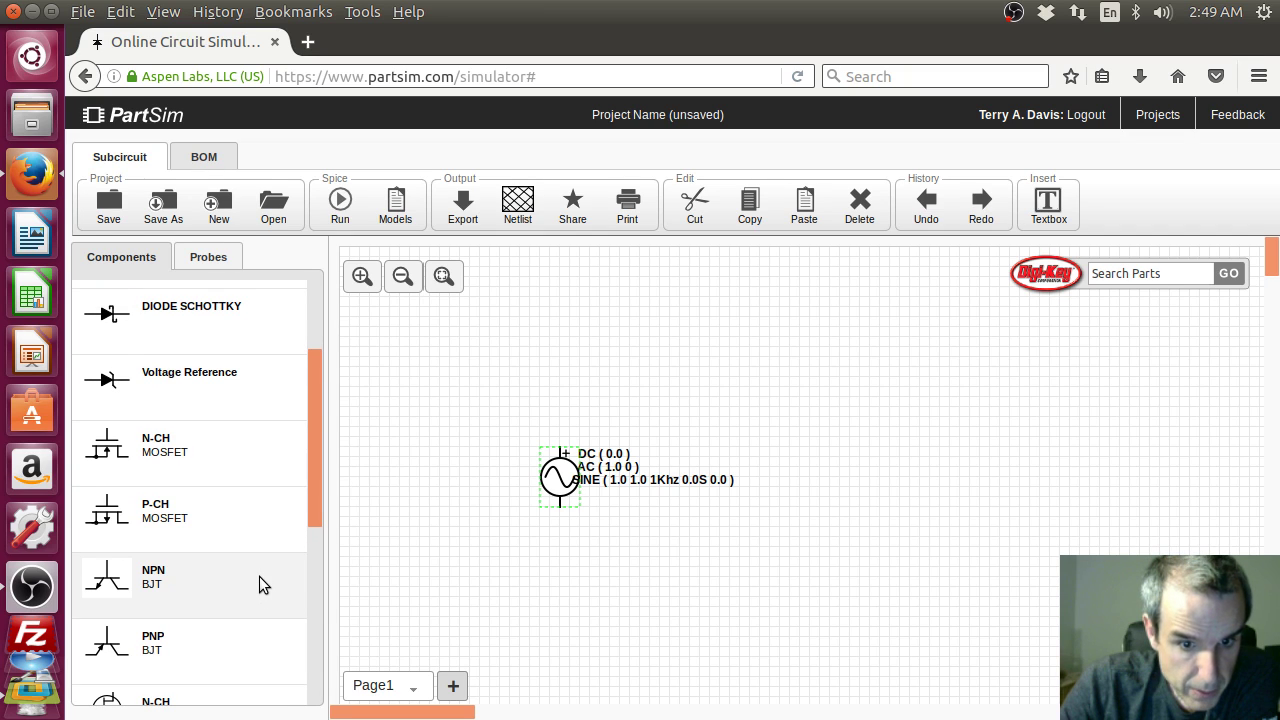
pyautogui.scroll(-1, 259, 576)
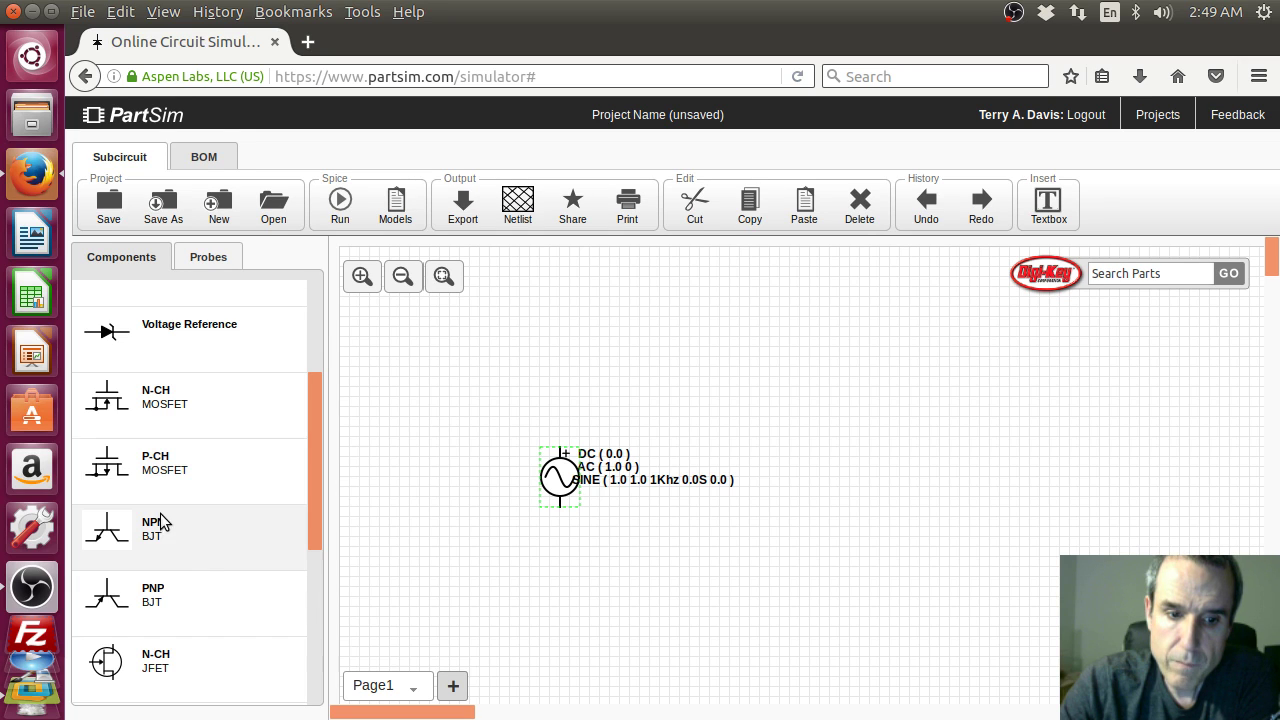
pyautogui.moveTo(157, 530); pyautogui.dragTo(879, 412)
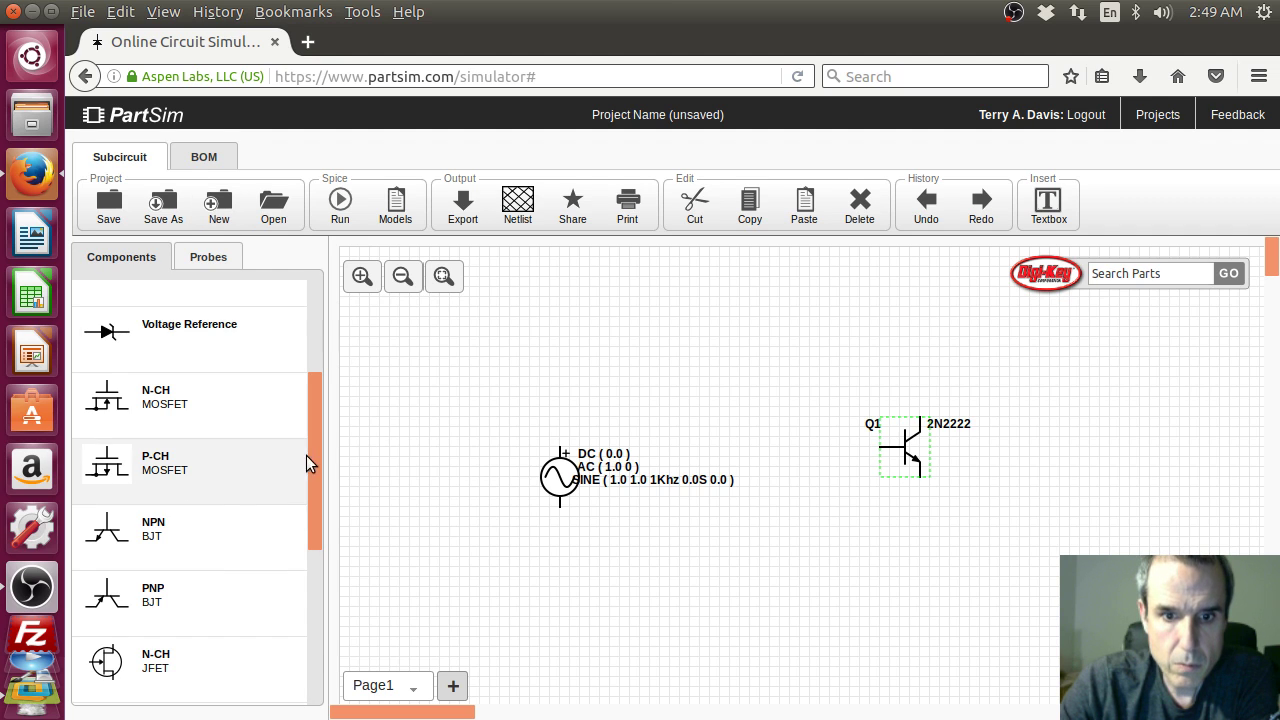
pyautogui.moveTo(306, 455); pyautogui.dragTo(301, 353)
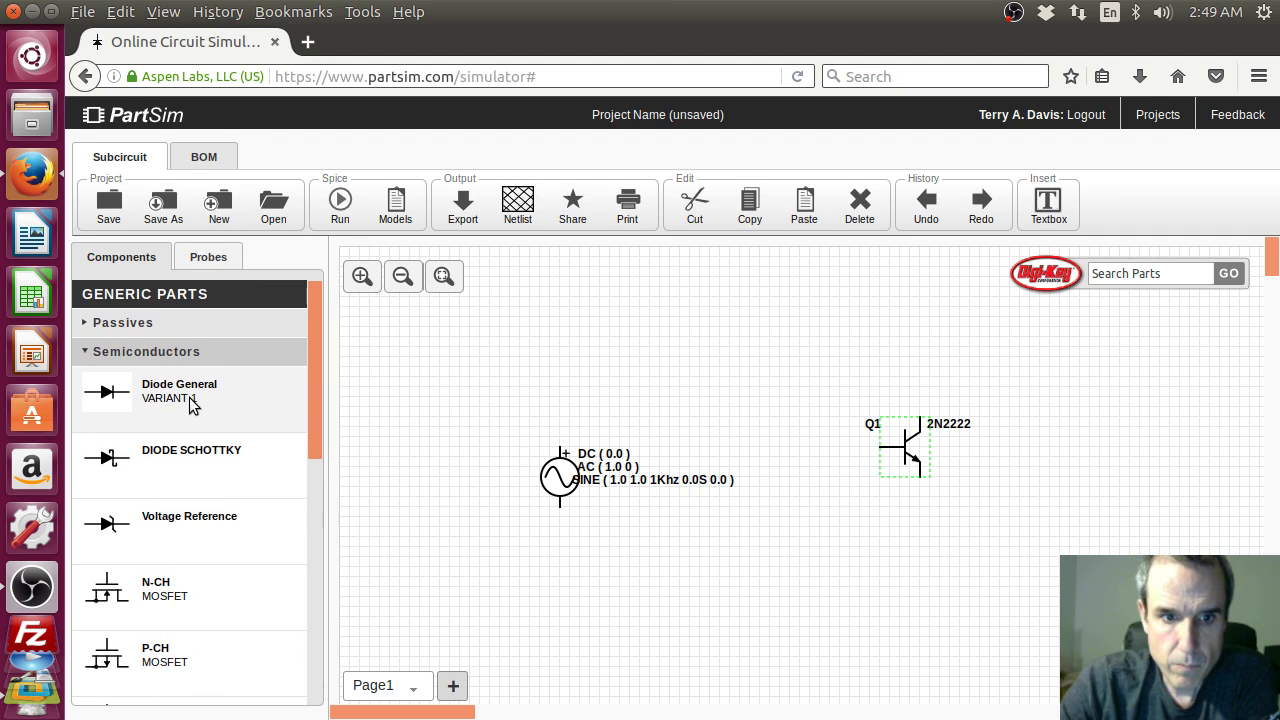
# Step: Place a 1K resistor R1 left of Q1 and rotate it horizontal
pyautogui.click(123, 352)
pyautogui.click(123, 323)
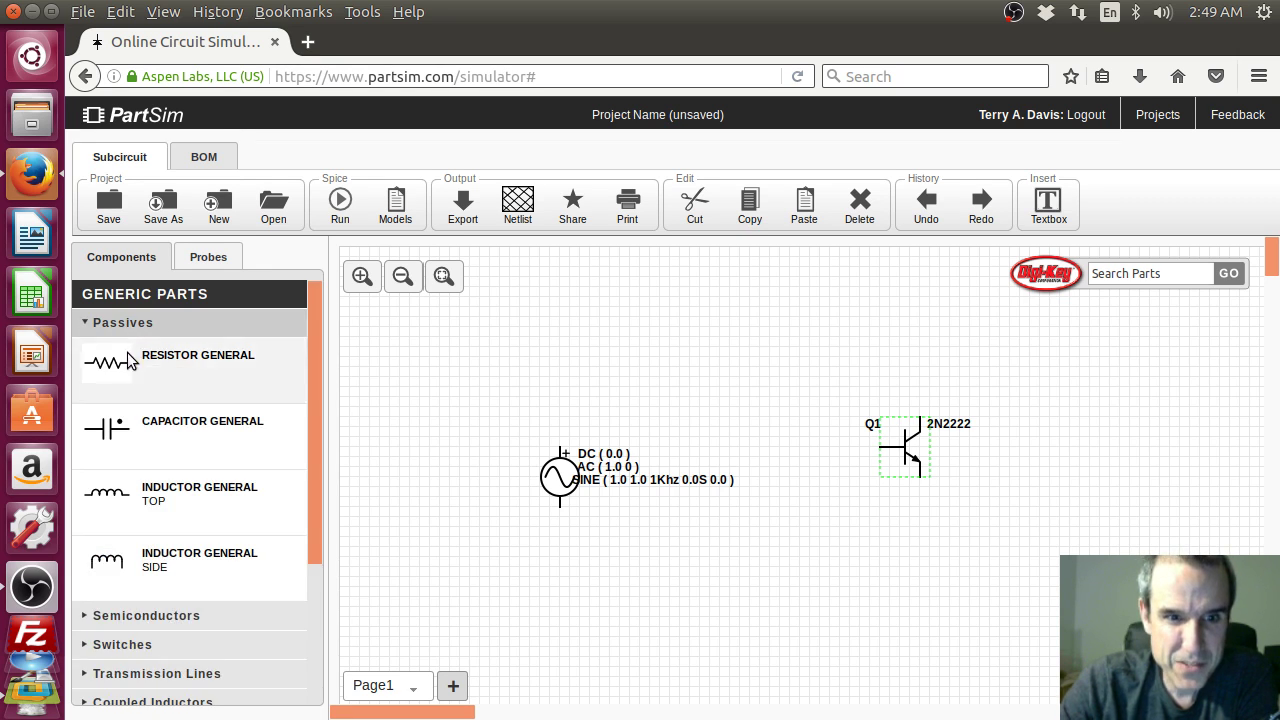
pyautogui.moveTo(118, 368); pyautogui.dragTo(418, 445)
pyautogui.moveTo(500, 425); pyautogui.dragTo(770, 430)
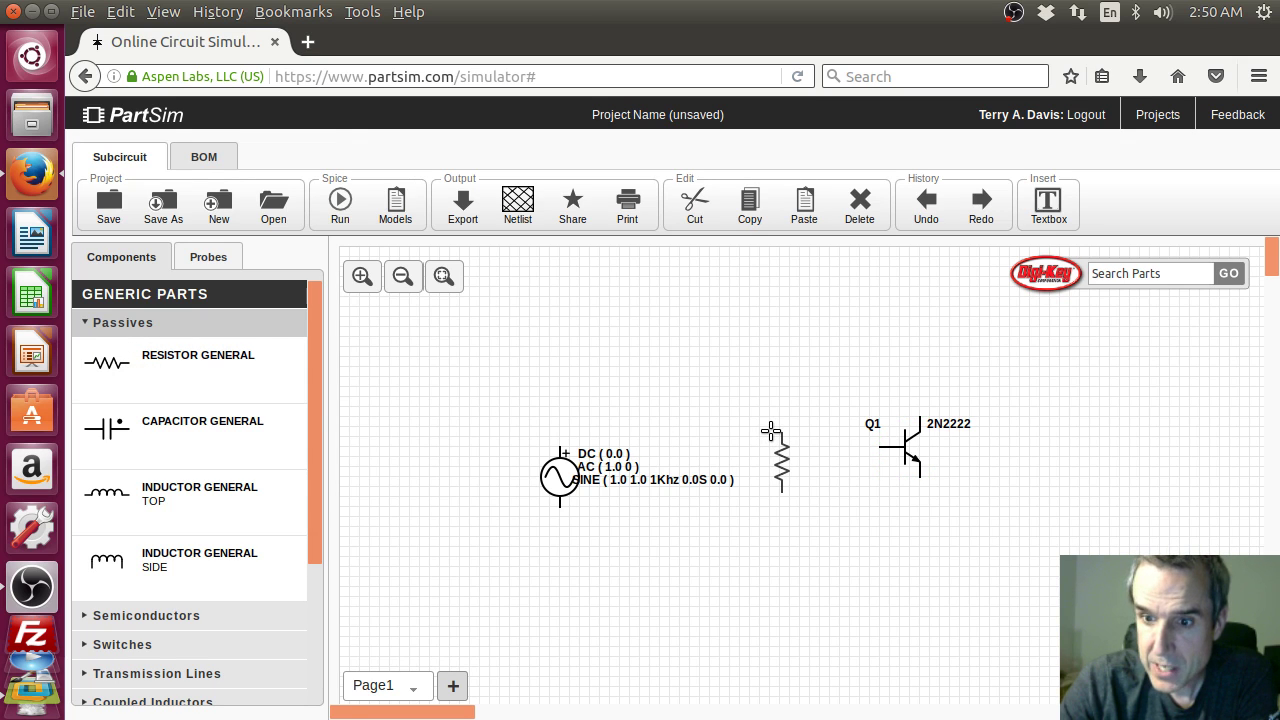
pyautogui.moveTo(770, 430); pyautogui.dragTo(770, 436)
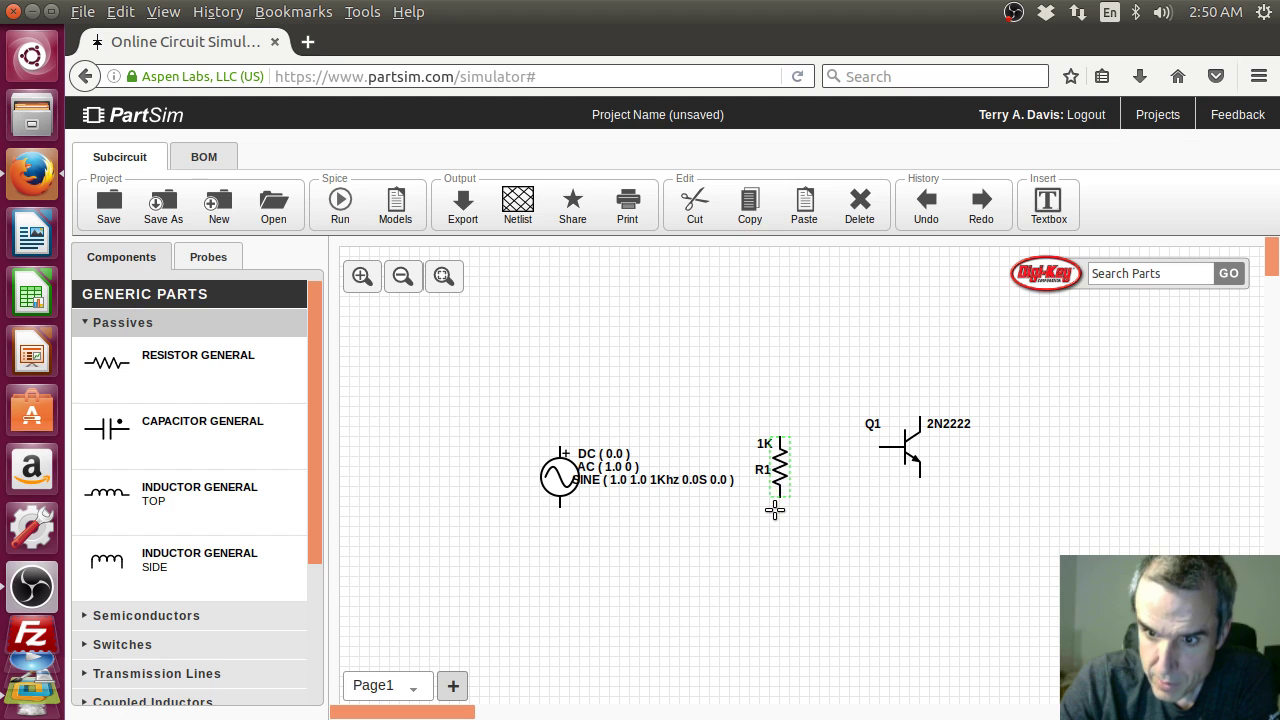
pyautogui.rightClick(780, 462)
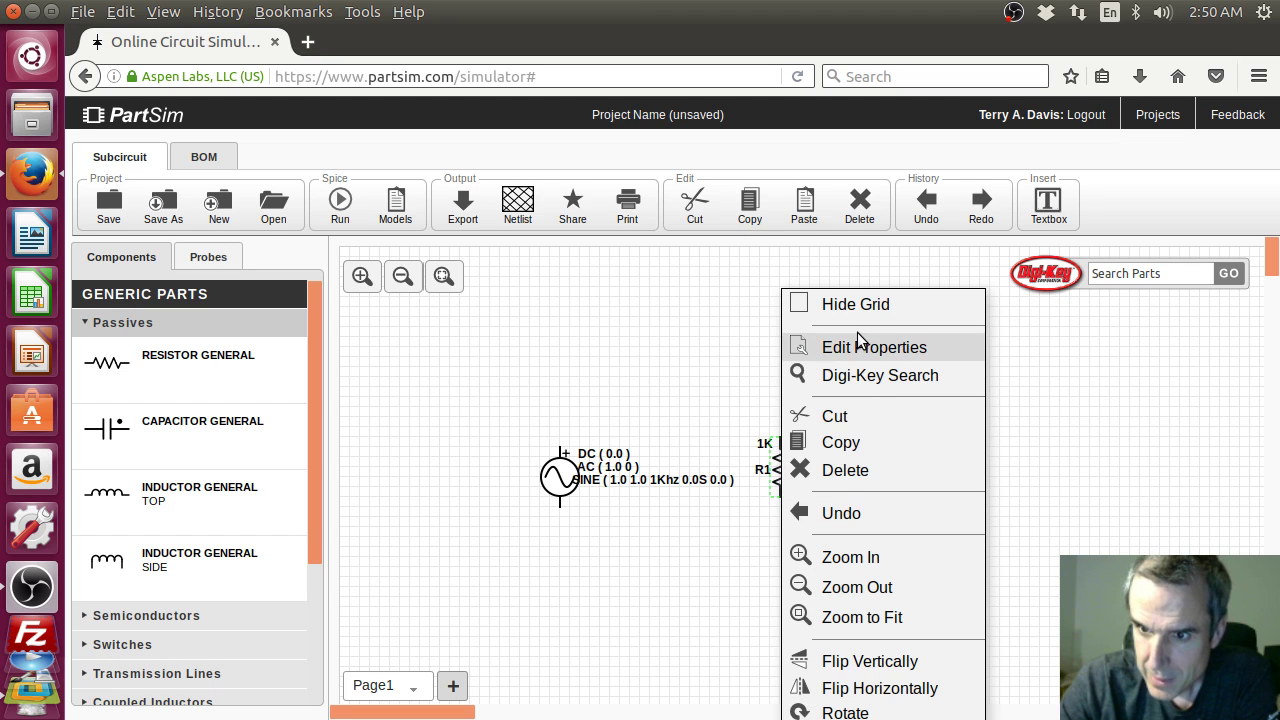
pyautogui.click(862, 713)
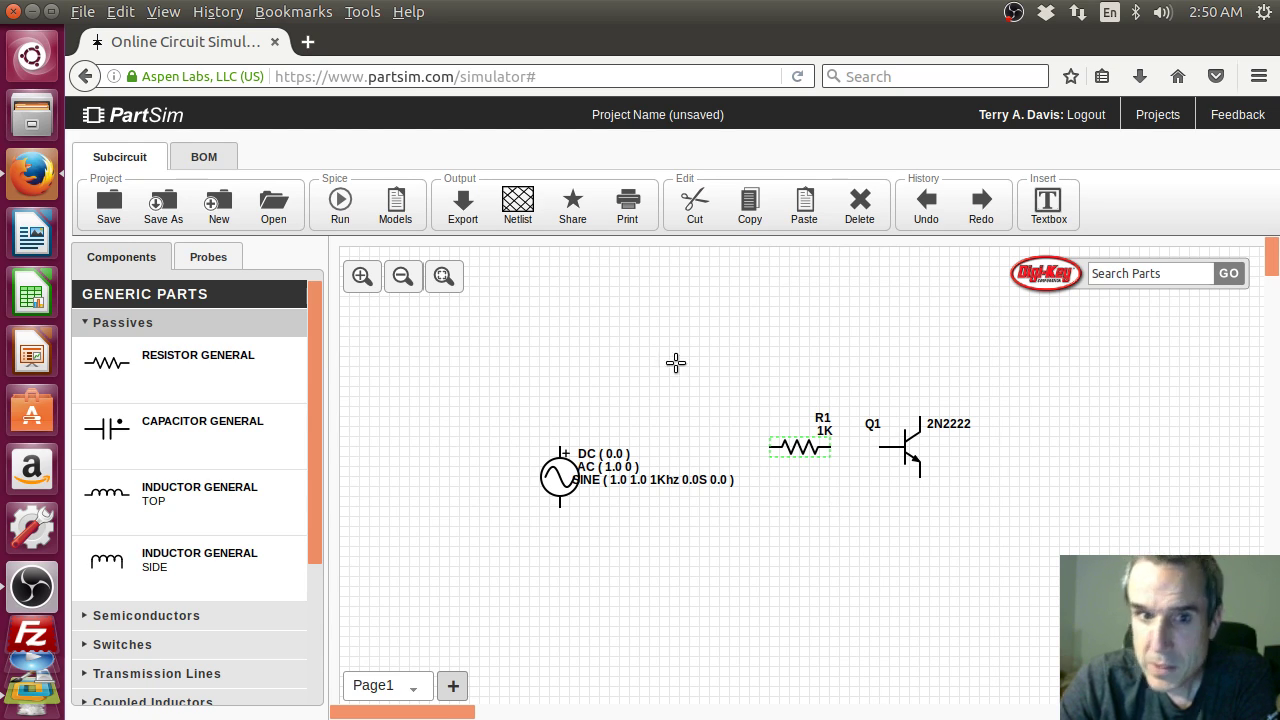
# Step: Add inductor L1 above Q1, a 1V DC source on the right, and wire R1 to the AC source
pyautogui.moveTo(112, 502); pyautogui.dragTo(909, 328)
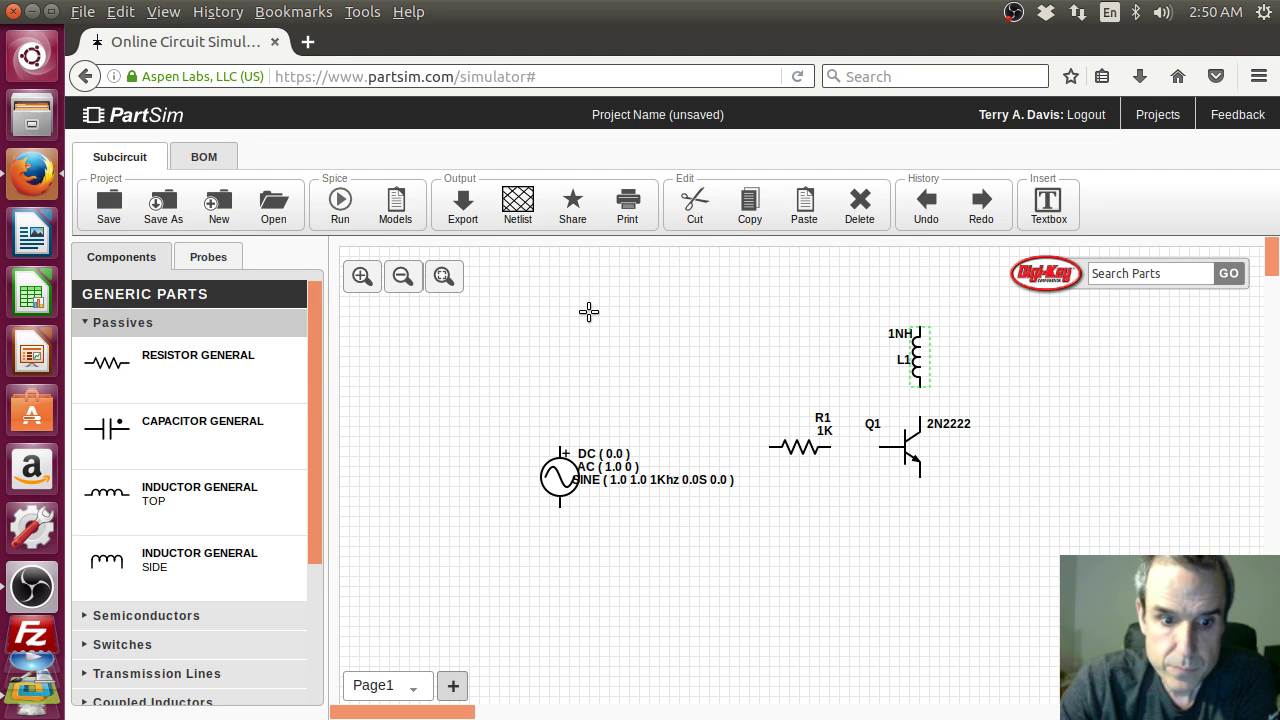
pyautogui.scroll(-4, 200, 650)
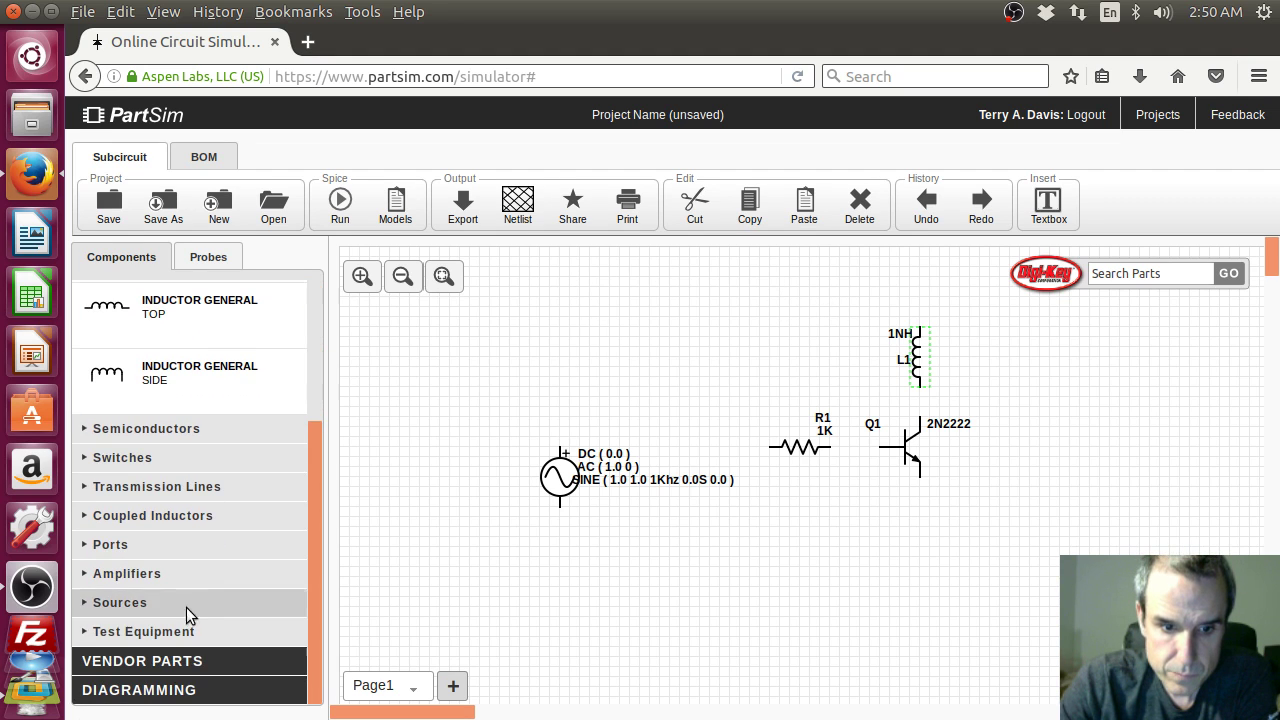
pyautogui.click(191, 601)
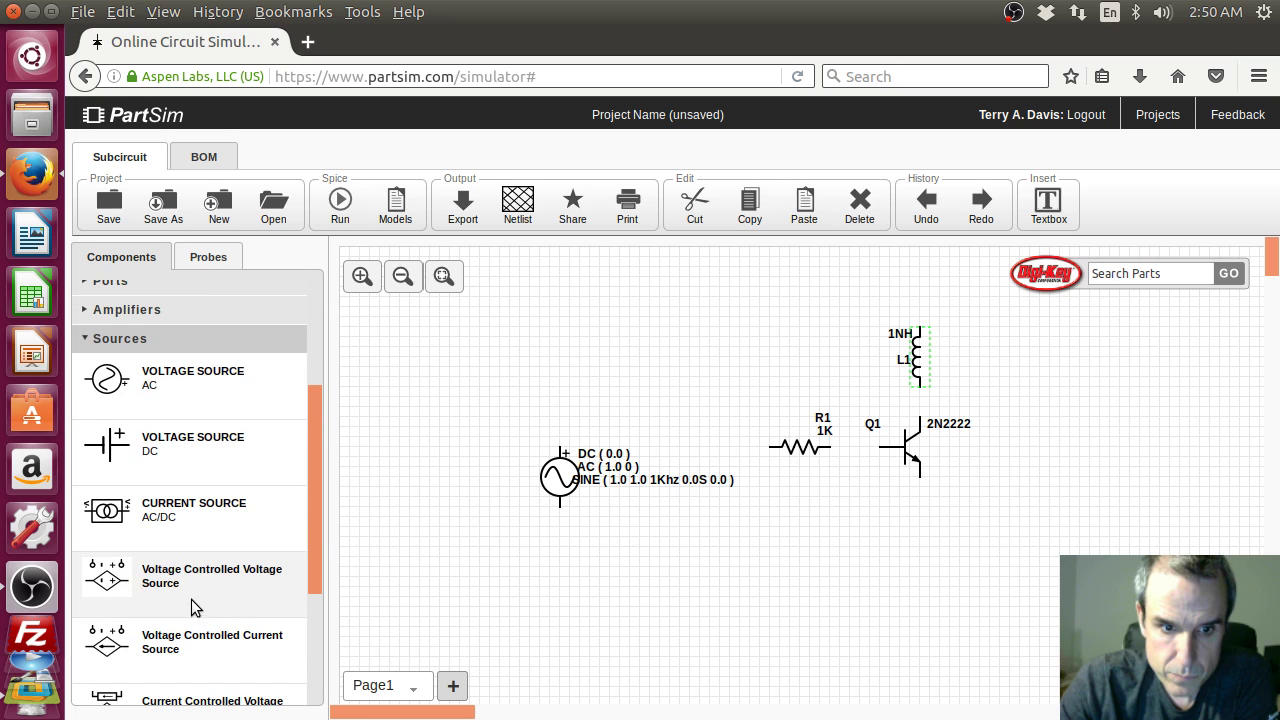
pyautogui.moveTo(206, 446); pyautogui.dragTo(1132, 401)
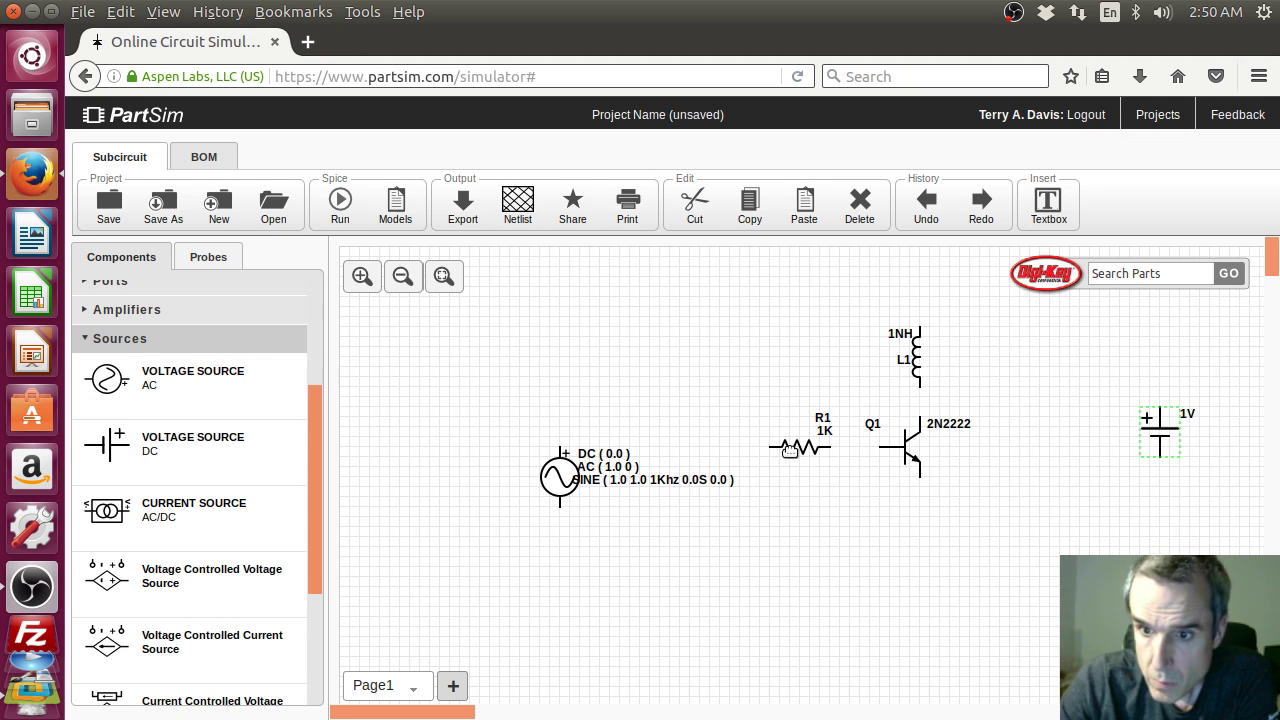
pyautogui.moveTo(772, 450); pyautogui.dragTo(560, 448)
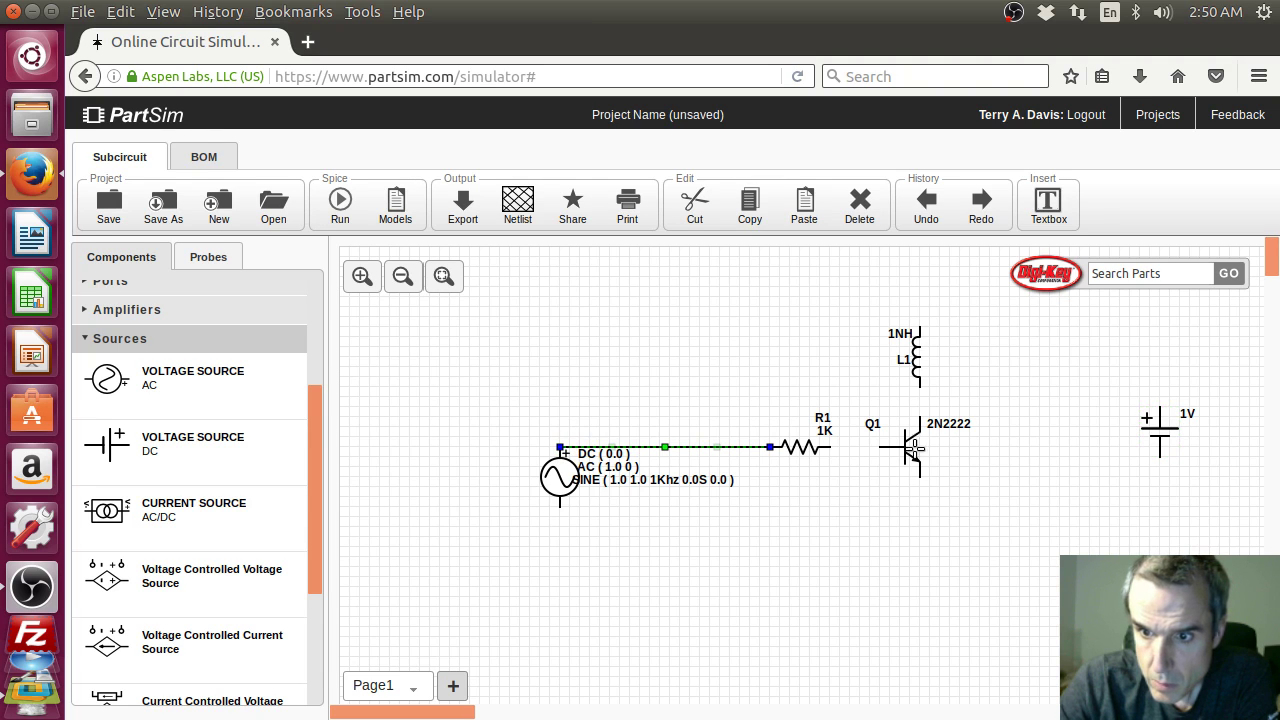
# Step: Wire R1 to Q1's base and ground the AC source's bottom terminal
pyautogui.moveTo(834, 450); pyautogui.dragTo(880, 447)
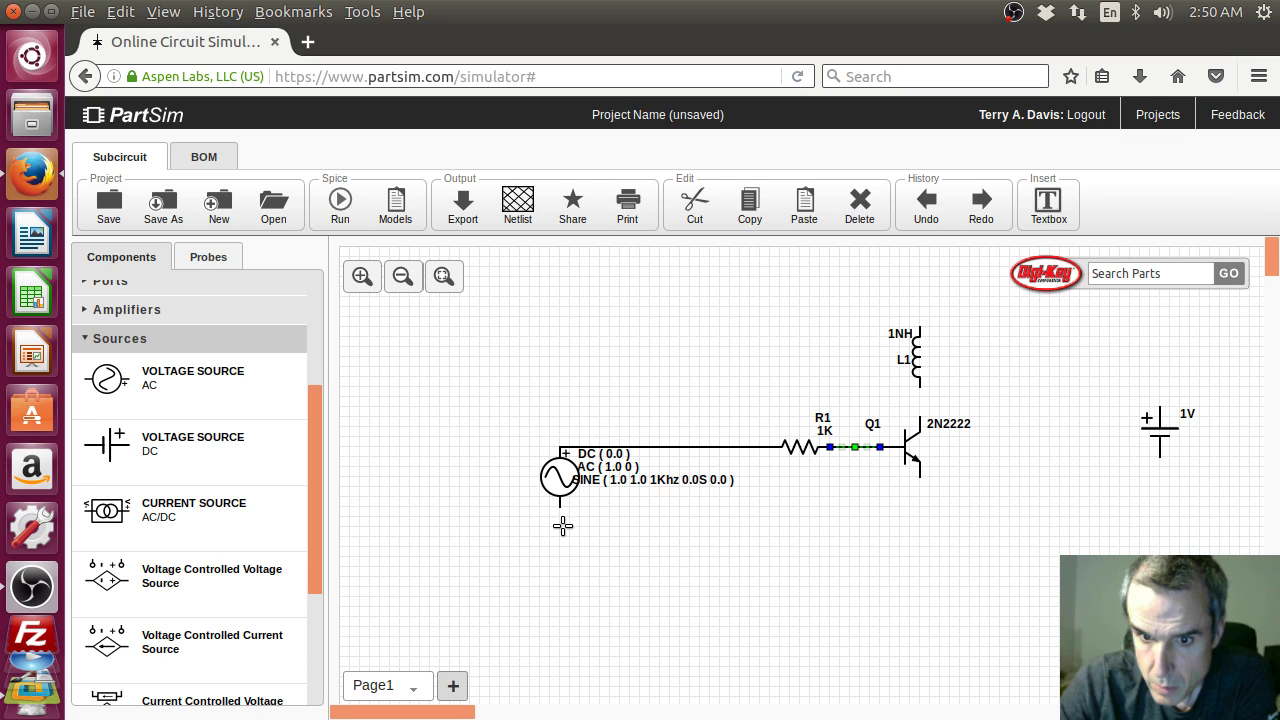
pyautogui.click(116, 339)
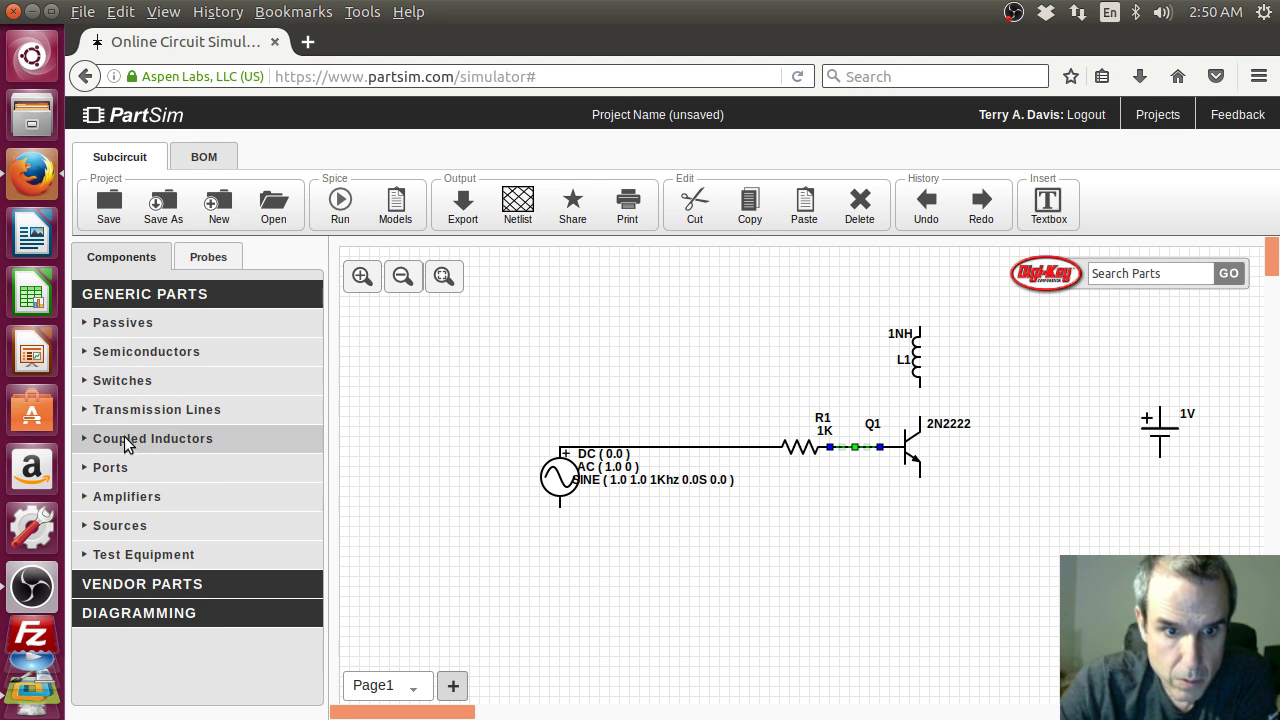
pyautogui.click(128, 527)
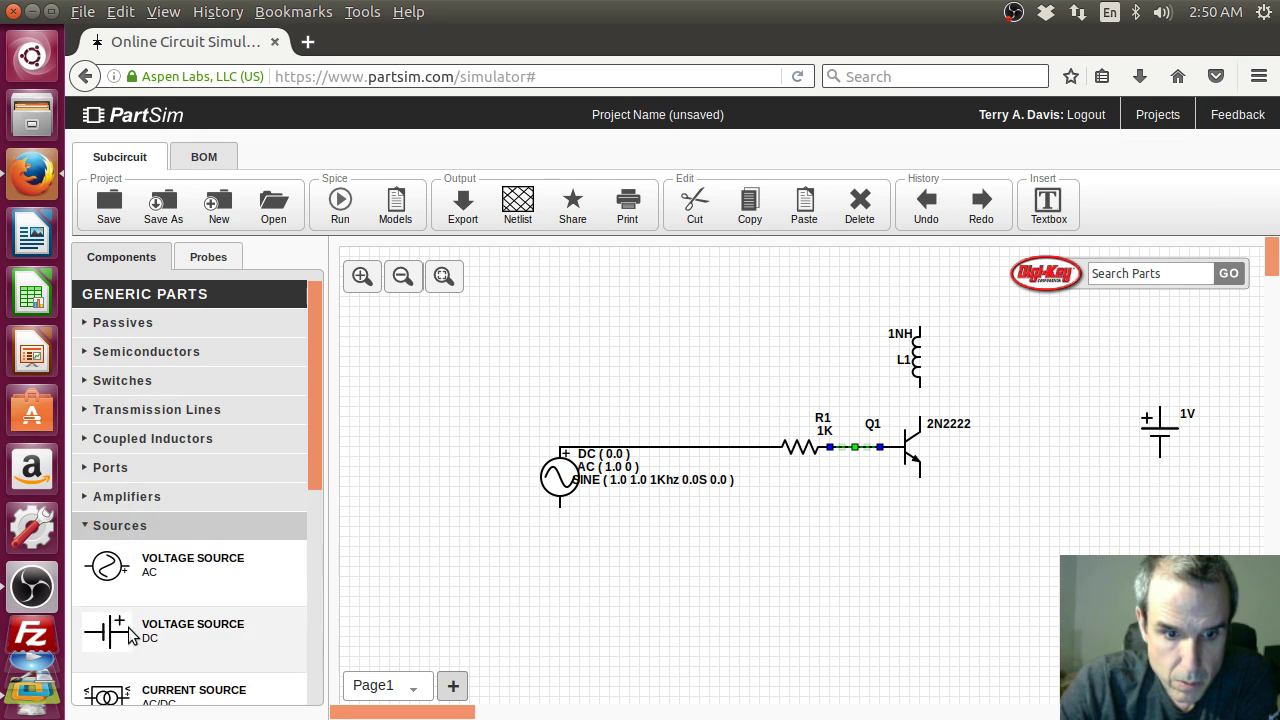
pyautogui.scroll(-5, 149, 590)
pyautogui.scroll(4, 152, 580)
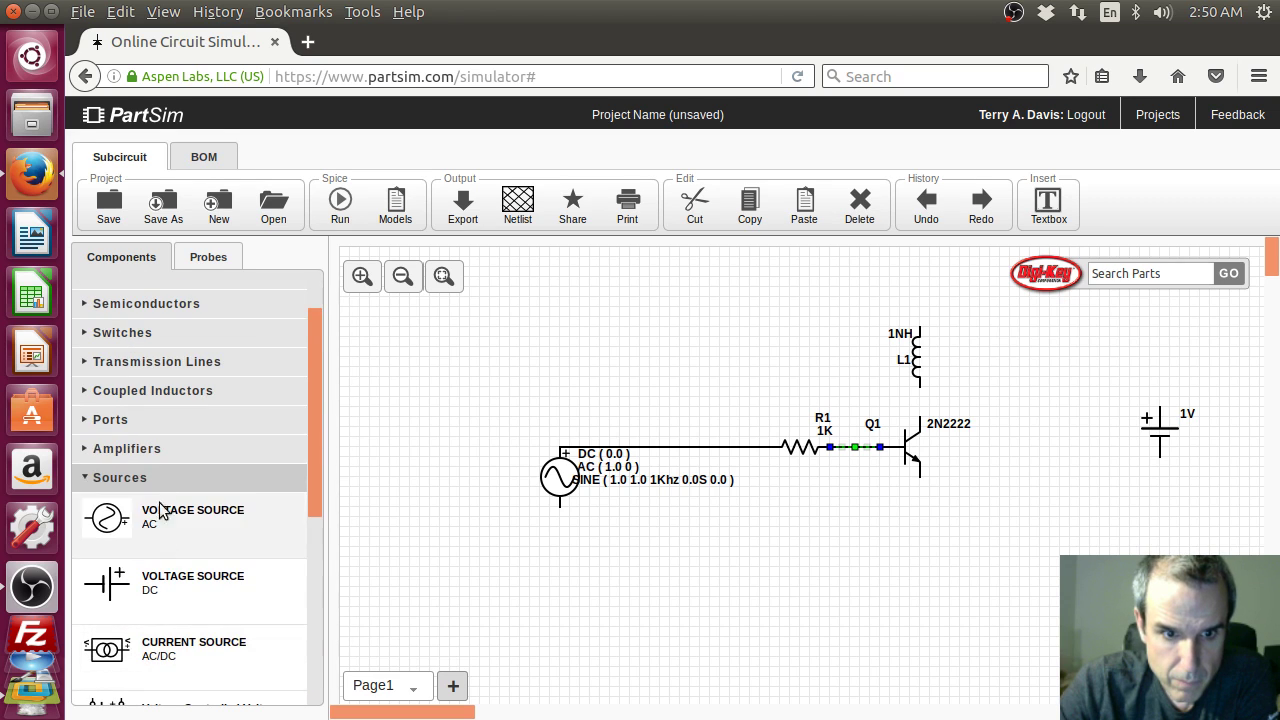
pyautogui.click(147, 428)
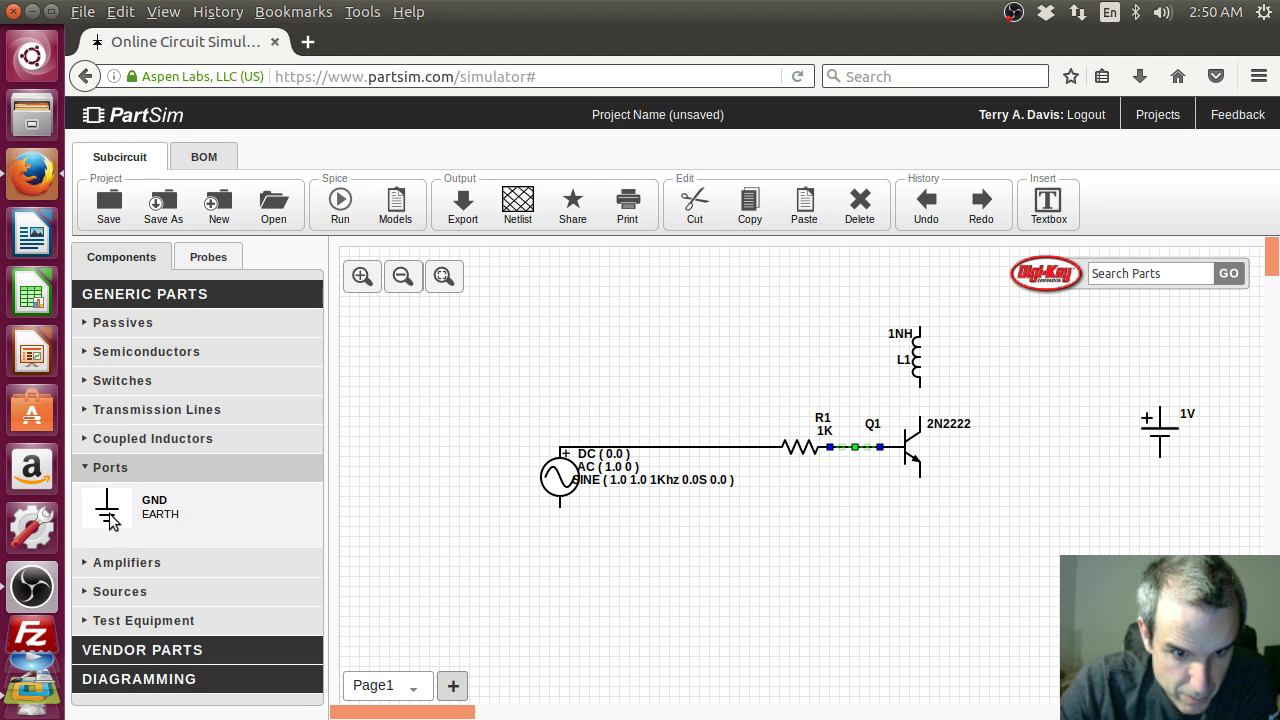
pyautogui.moveTo(110, 522); pyautogui.dragTo(538, 549)
pyautogui.moveTo(560, 507); pyautogui.dragTo(560, 548)
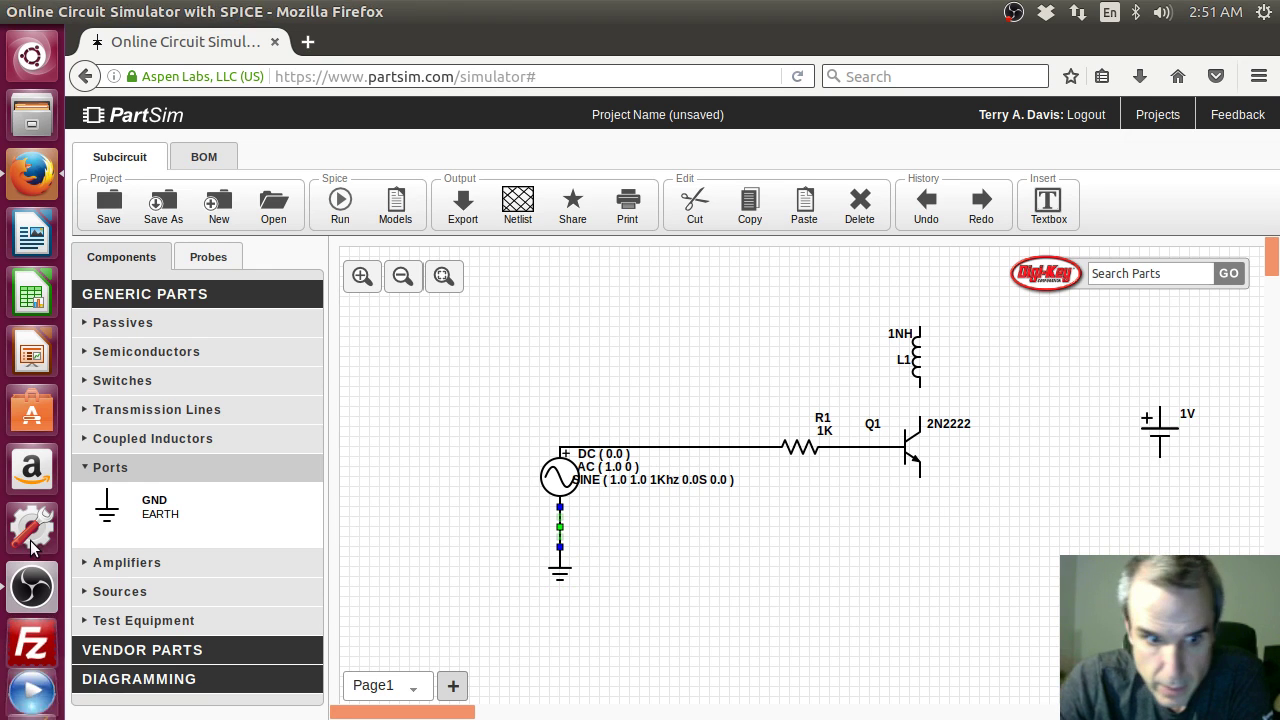
# Step: Ground Q1's emitter and wire its collector to inductor L1's lower terminal
pyautogui.moveTo(107, 508); pyautogui.dragTo(897, 540)
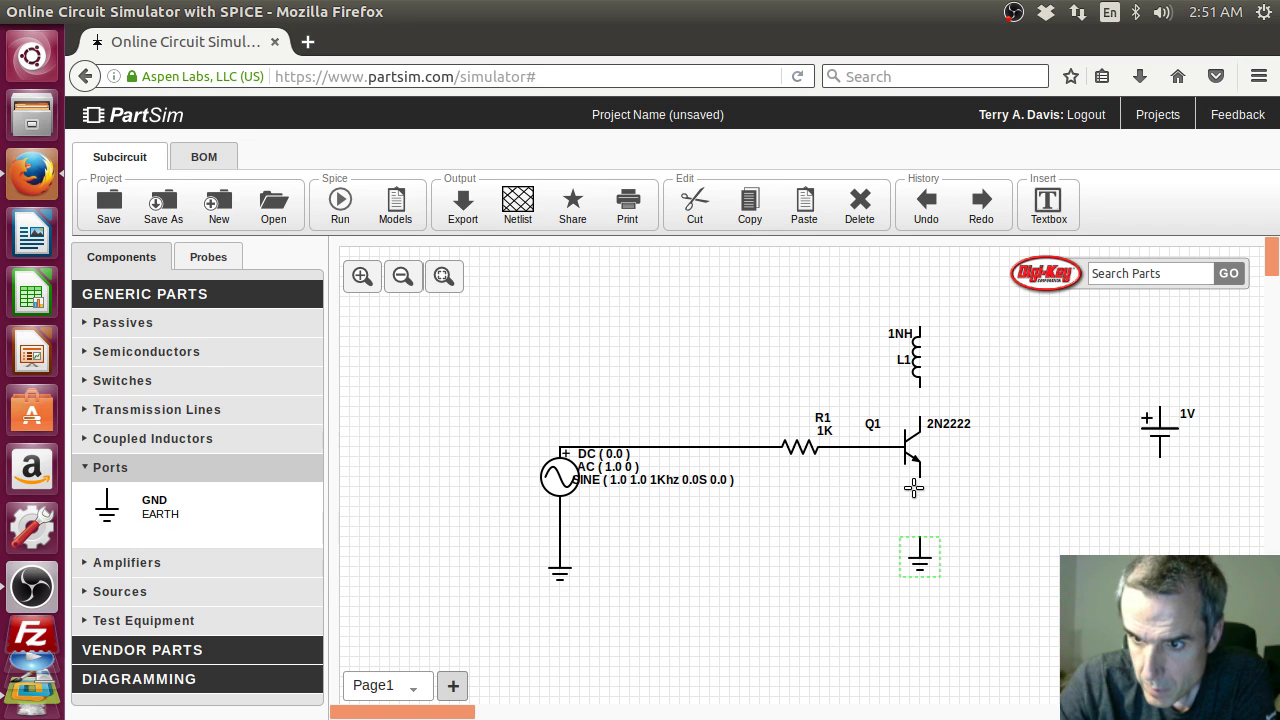
pyautogui.moveTo(920, 478); pyautogui.dragTo(920, 540)
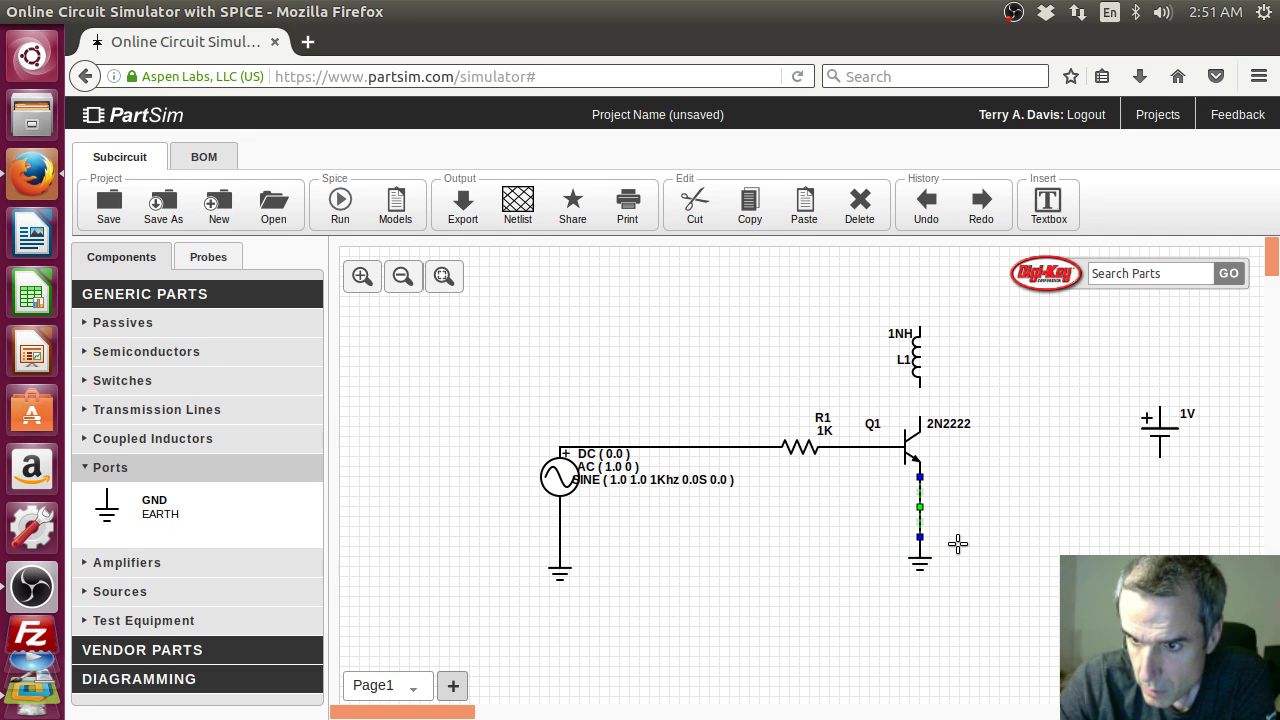
pyautogui.moveTo(920, 415); pyautogui.dragTo(920, 388)
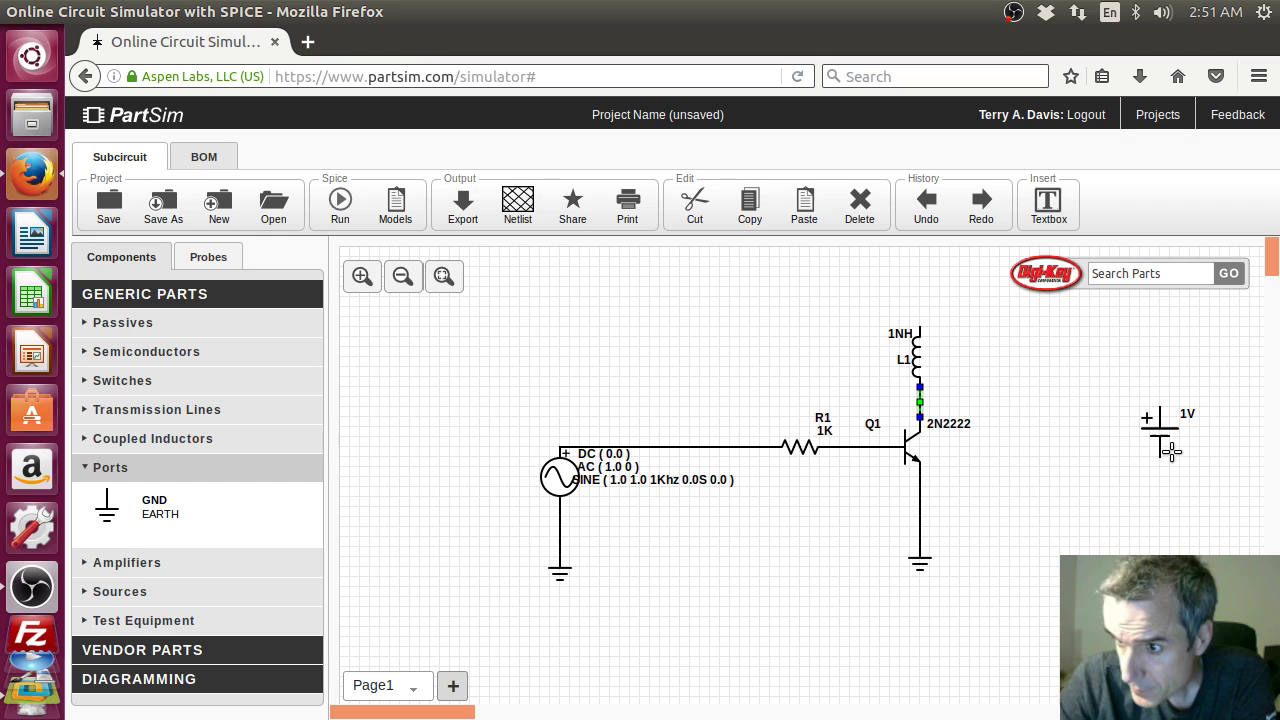
# Step: Ground the 1V battery and wire its positive terminal to L1's top end
pyautogui.moveTo(165, 482)
pyautogui.mouseDown()
pyautogui.moveTo(443, 514)
pyautogui.moveTo(1146, 532)
pyautogui.moveTo(1162, 436)
pyautogui.moveTo(1160, 457)
pyautogui.mouseUp()
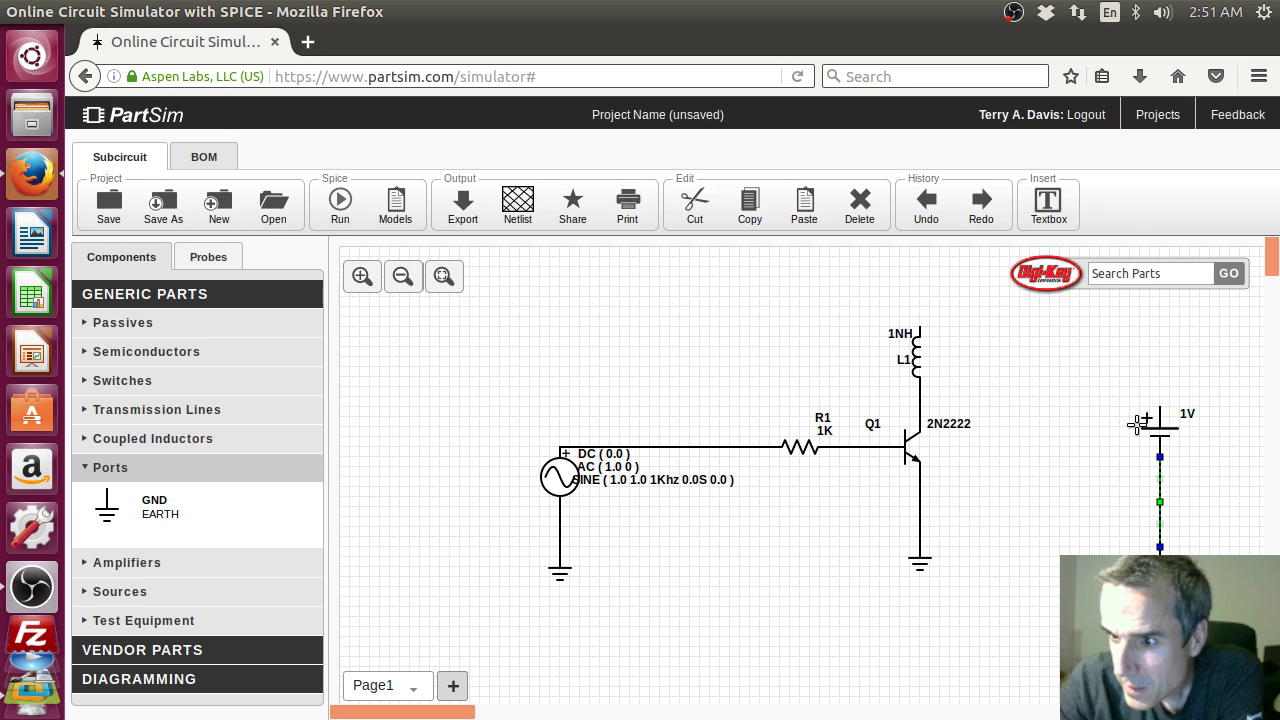
pyautogui.moveTo(1159, 405); pyautogui.dragTo(918, 327)
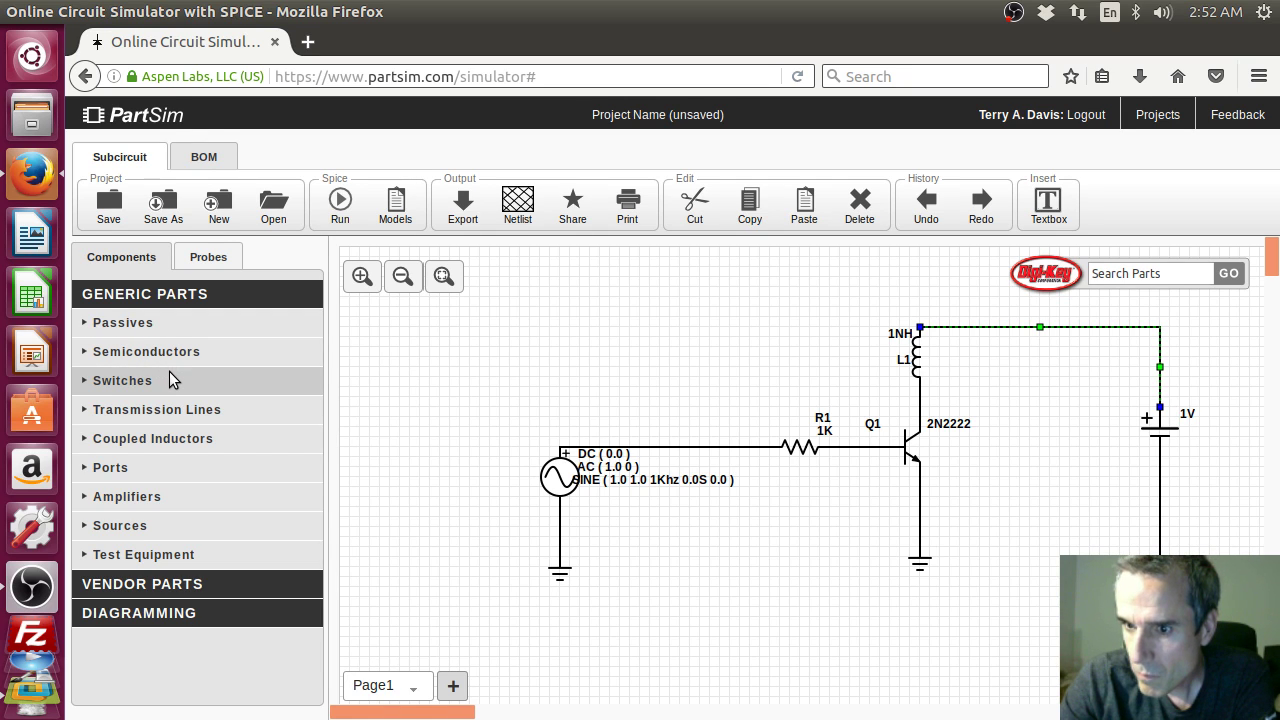
# Step: Place a 1K resistor R2 beside Q1 and wire it from the collector to the emitter line
pyautogui.click(102, 351)
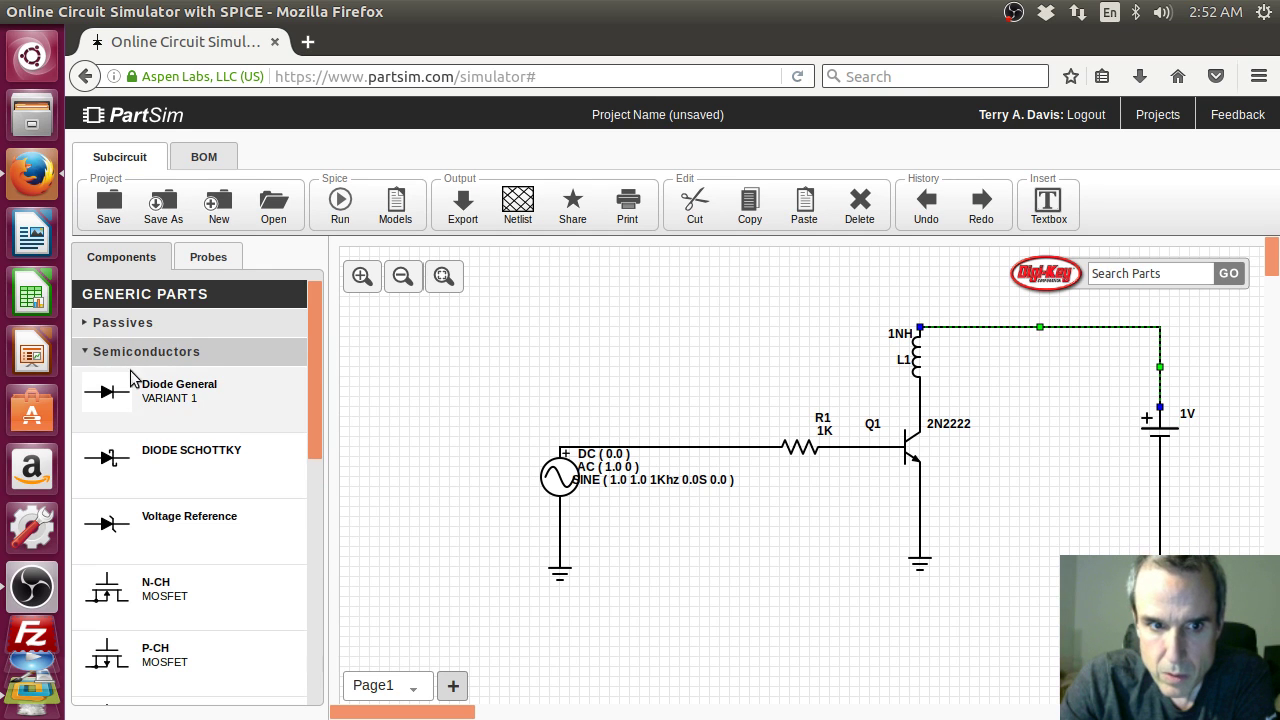
pyautogui.click(128, 351)
pyautogui.click(128, 323)
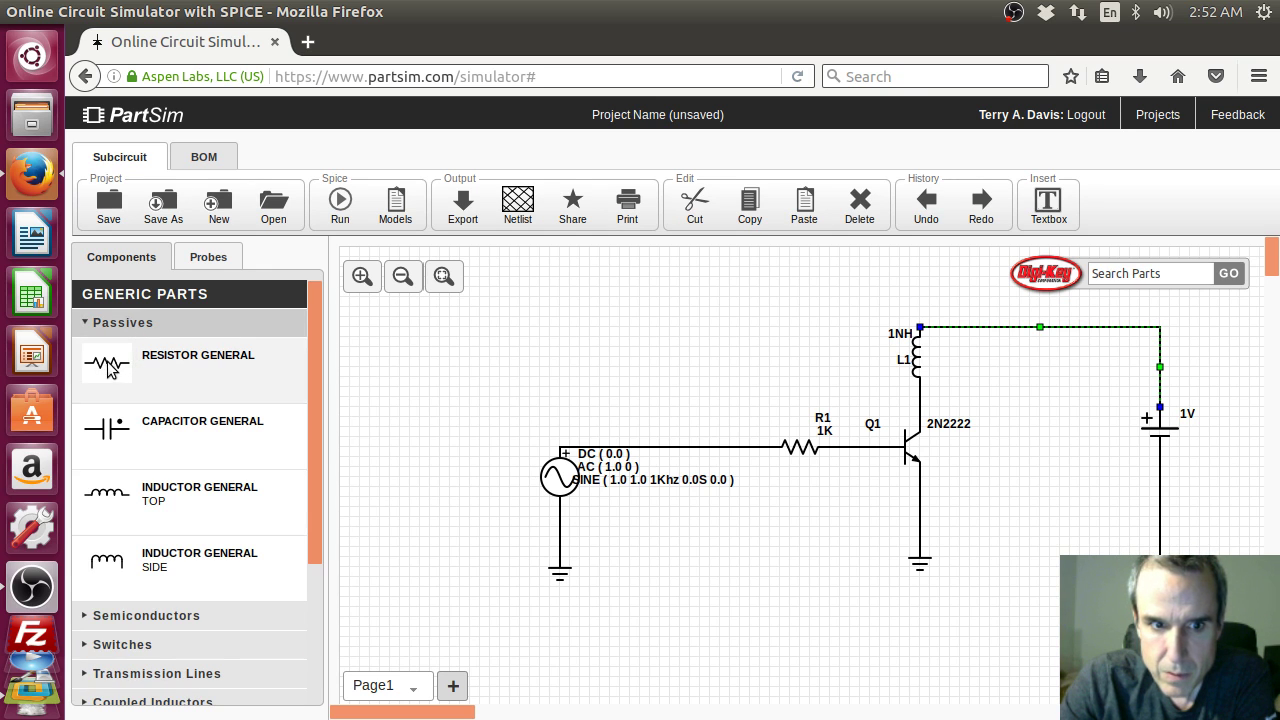
pyautogui.moveTo(110, 365); pyautogui.dragTo(986, 420)
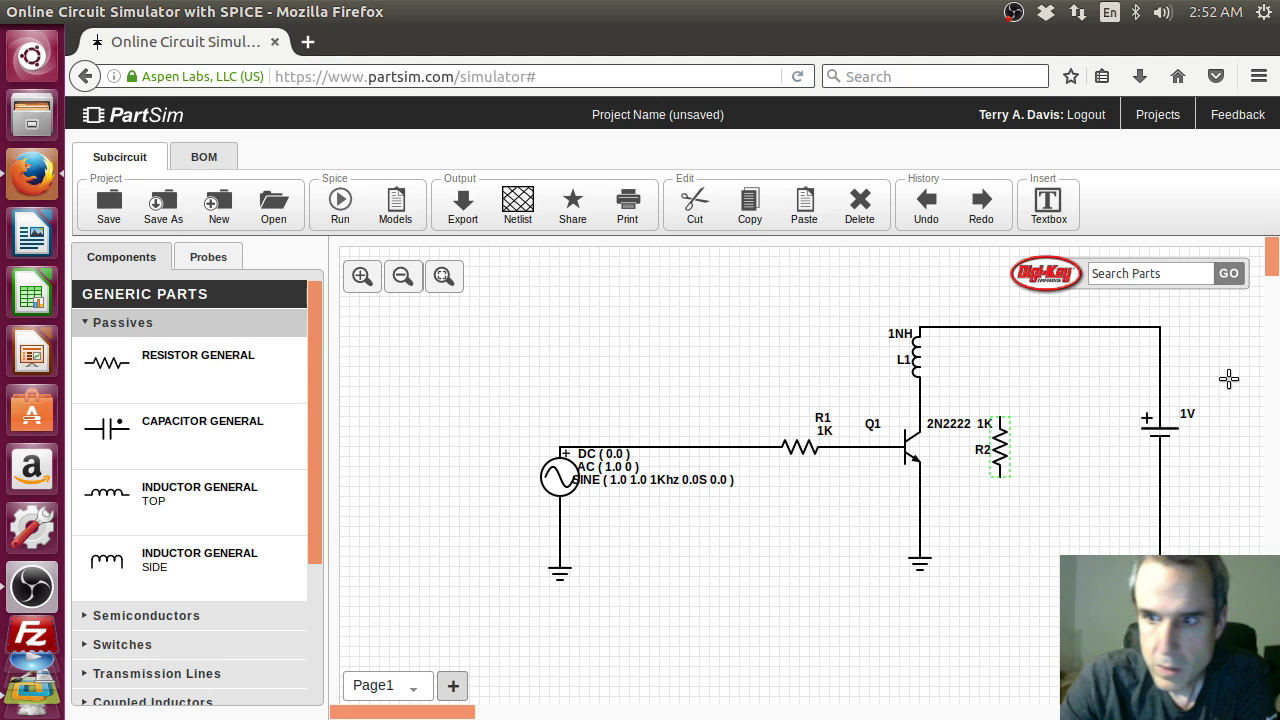
pyautogui.moveTo(1000, 413); pyautogui.dragTo(920, 407)
pyautogui.moveTo(1000, 477)
pyautogui.mouseDown()
pyautogui.moveTo(1002, 522)
pyautogui.moveTo(918, 521)
pyautogui.mouseUp()
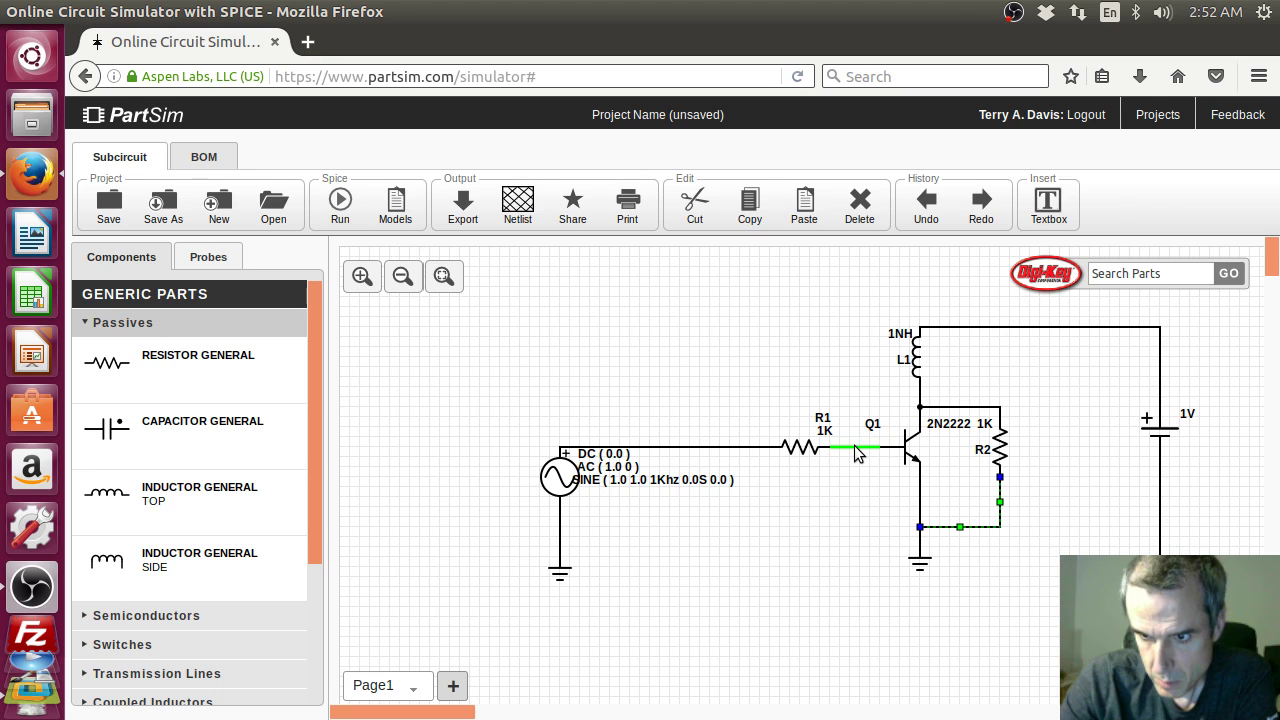
# Step: Name the net on the source–R1 wire Vin
pyautogui.click(730, 450)
pyautogui.rightClick(730, 451)
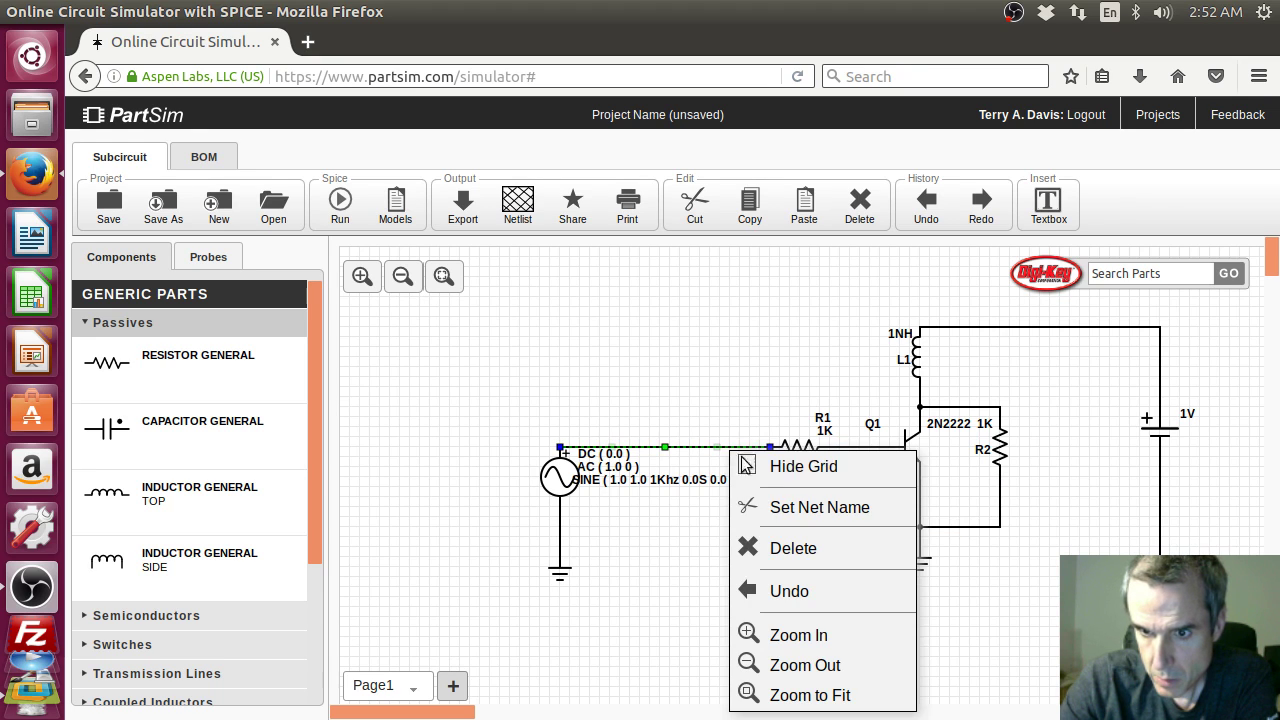
pyautogui.click(797, 507)
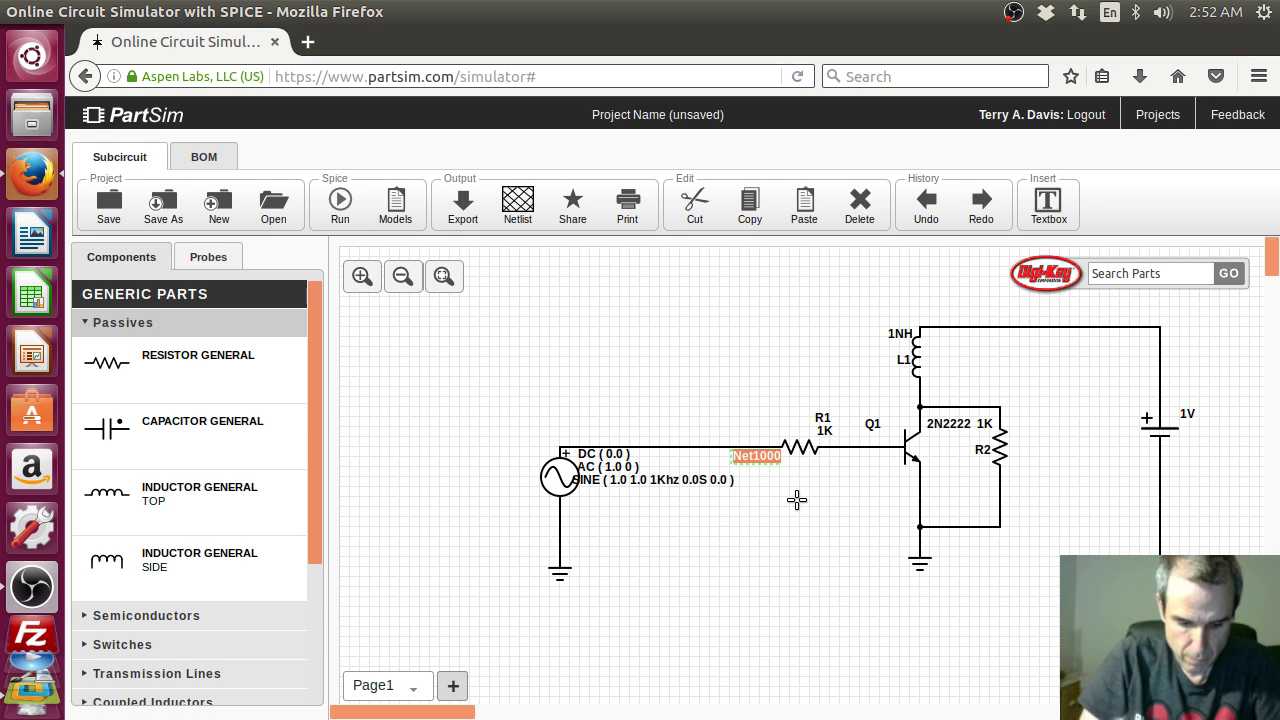
pyautogui.write('Vin')
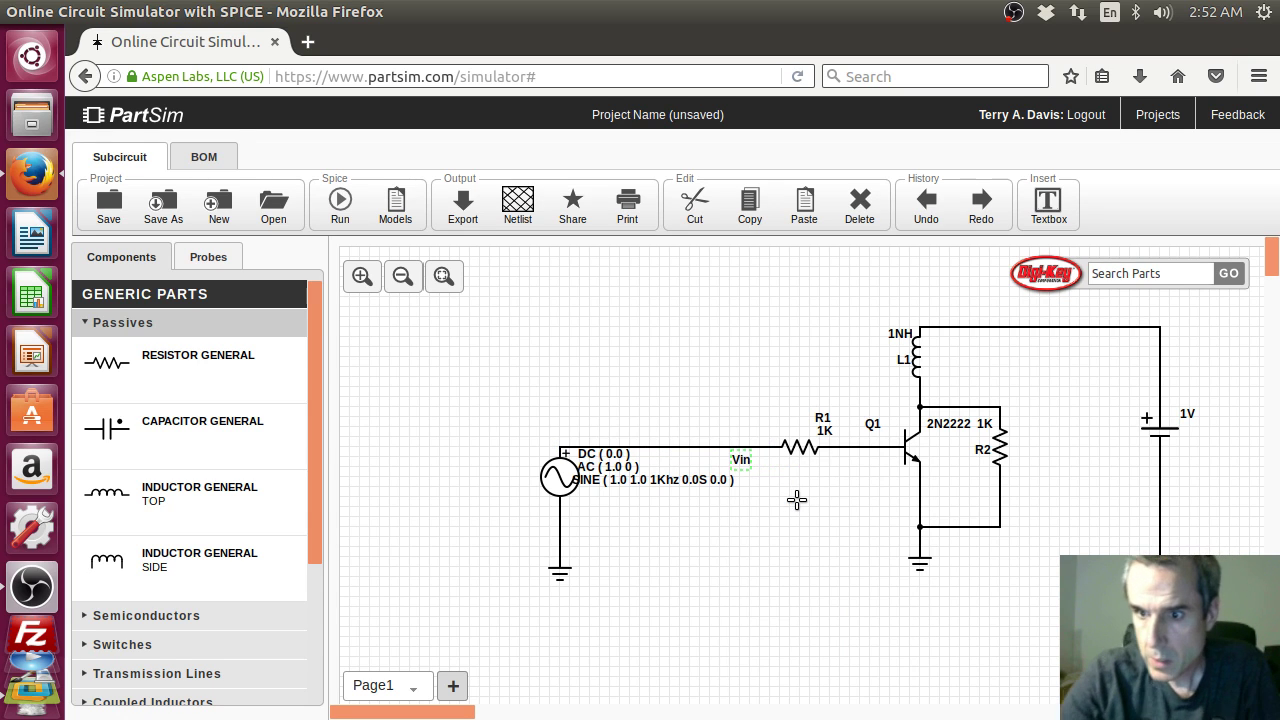
# Step: Name the net on the collector–R2 wire Vout
pyautogui.rightClick(937, 413)
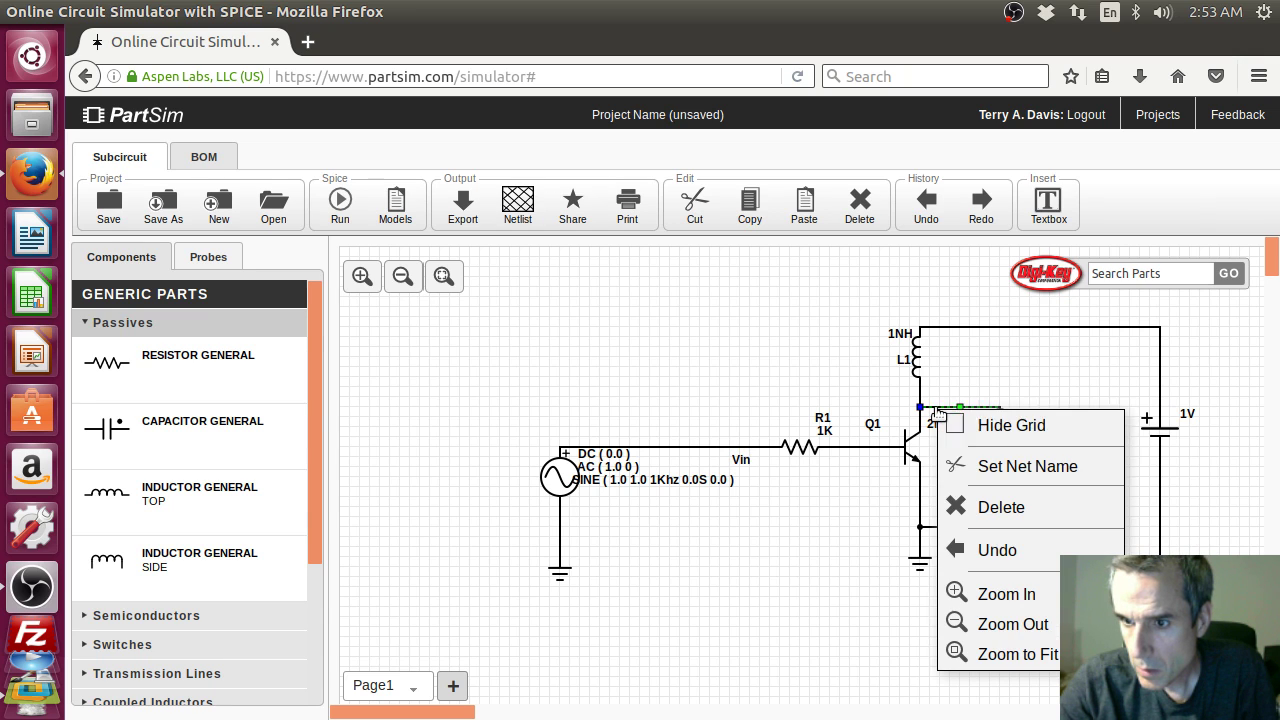
pyautogui.click(1005, 458)
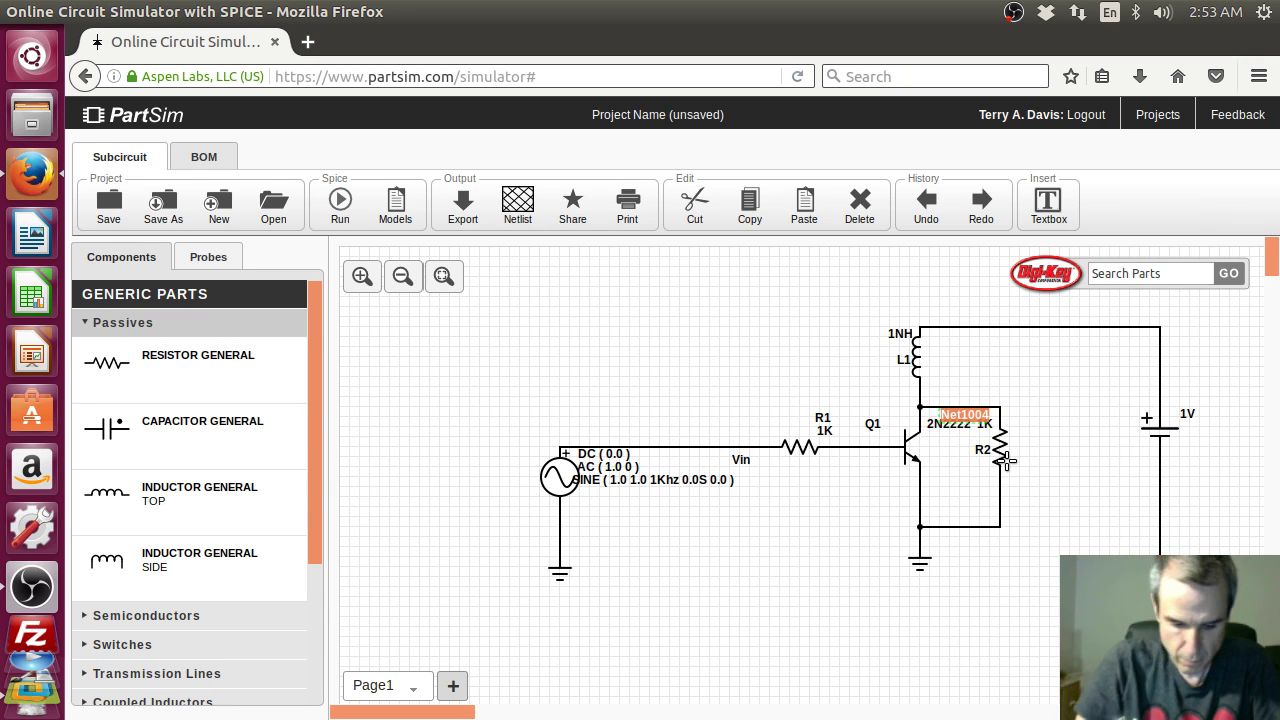
pyautogui.write('Vout')
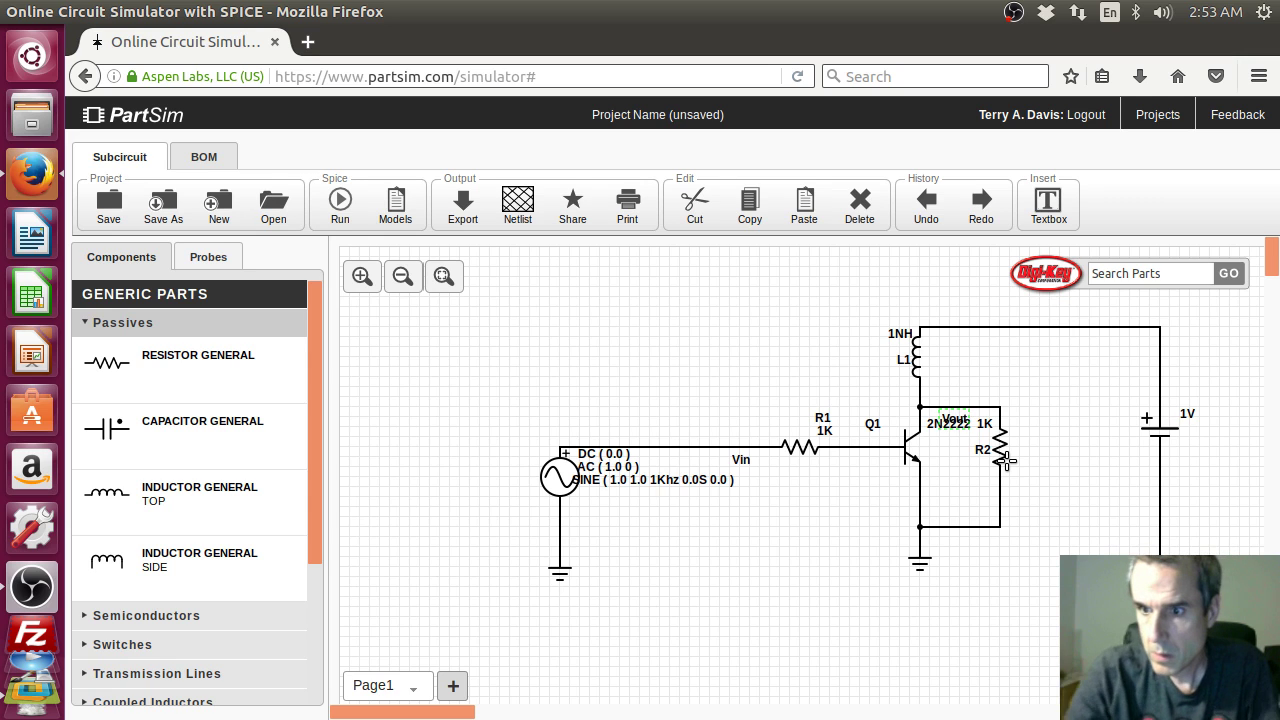
pyautogui.click(116, 328)
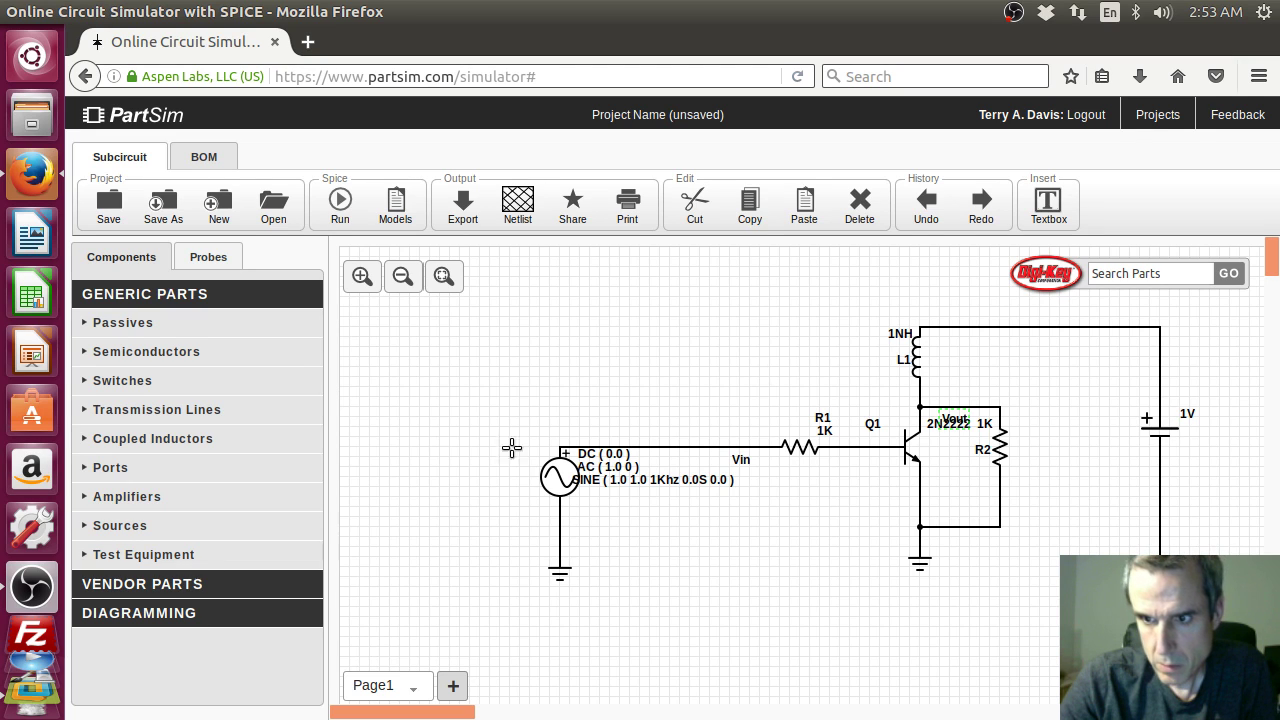
# Step: Edit inductor L1's properties, replacing the 1NH value with 1mH
pyautogui.rightClick(919, 360)
pyautogui.click(877, 341)
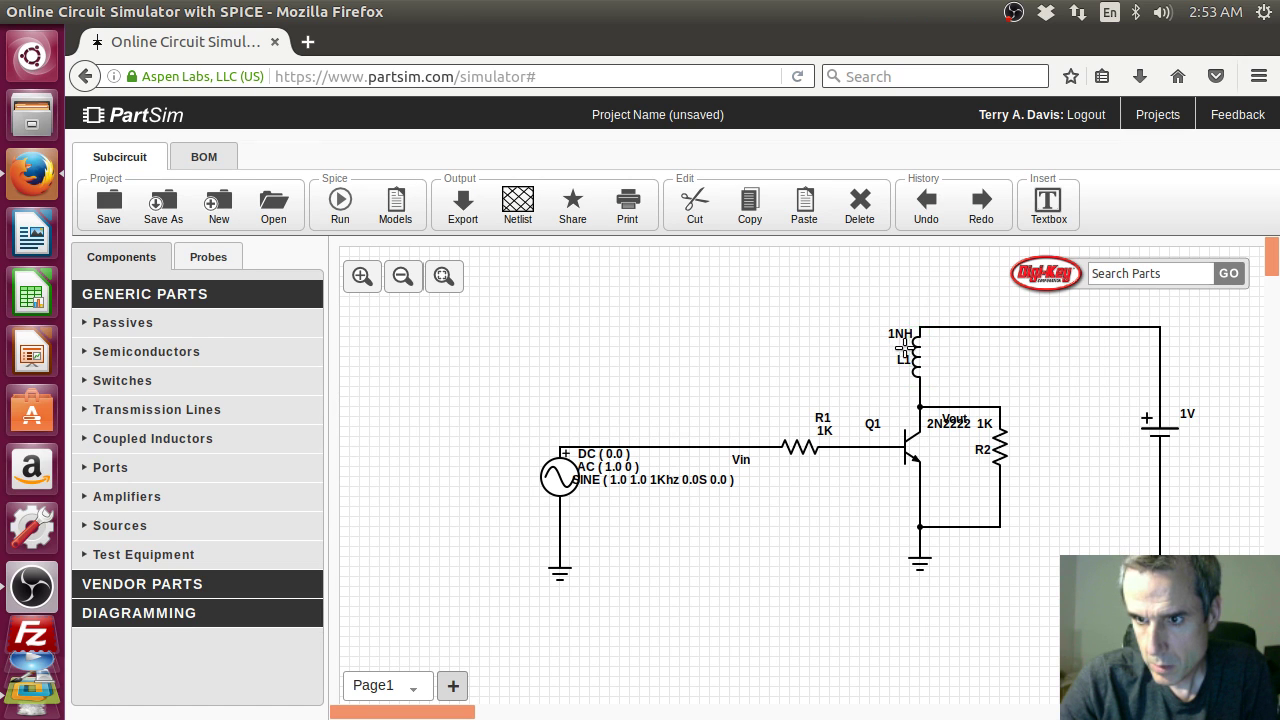
pyautogui.rightClick(914, 349)
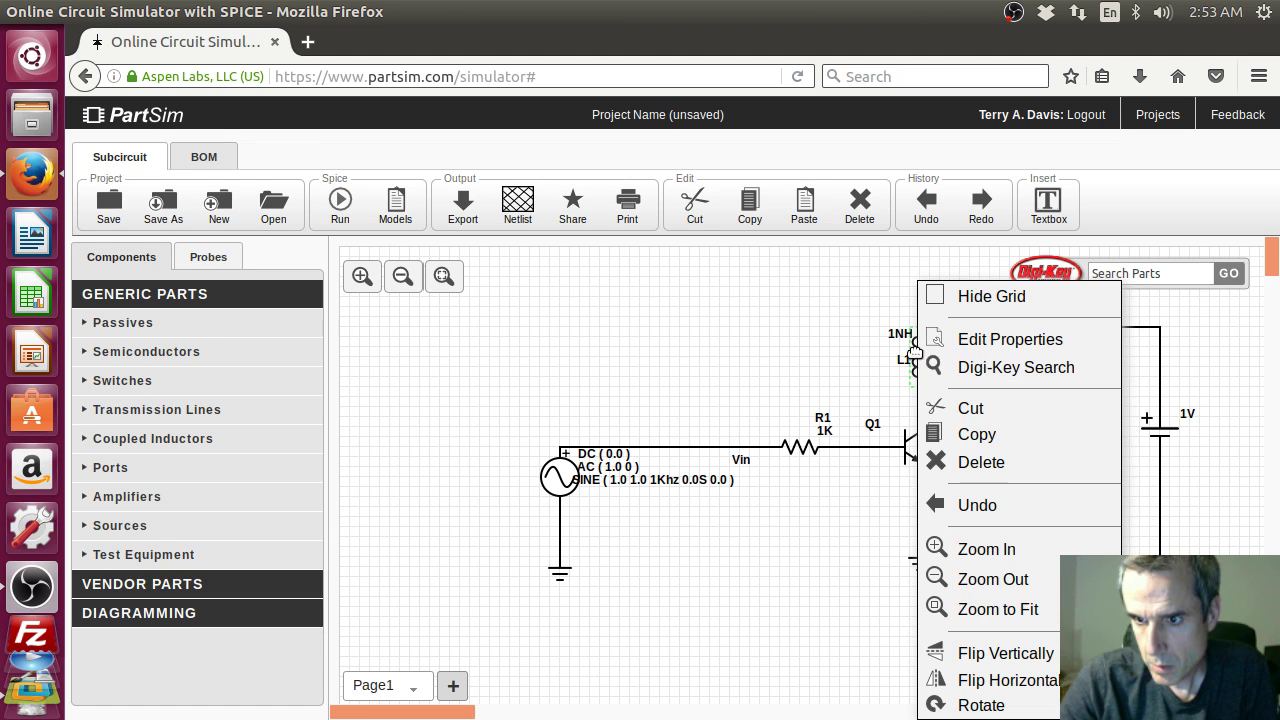
pyautogui.click(974, 340)
pyautogui.click(544, 306)
pyautogui.press('BackSpace')
pyautogui.write('mH')
pyautogui.press('Return')
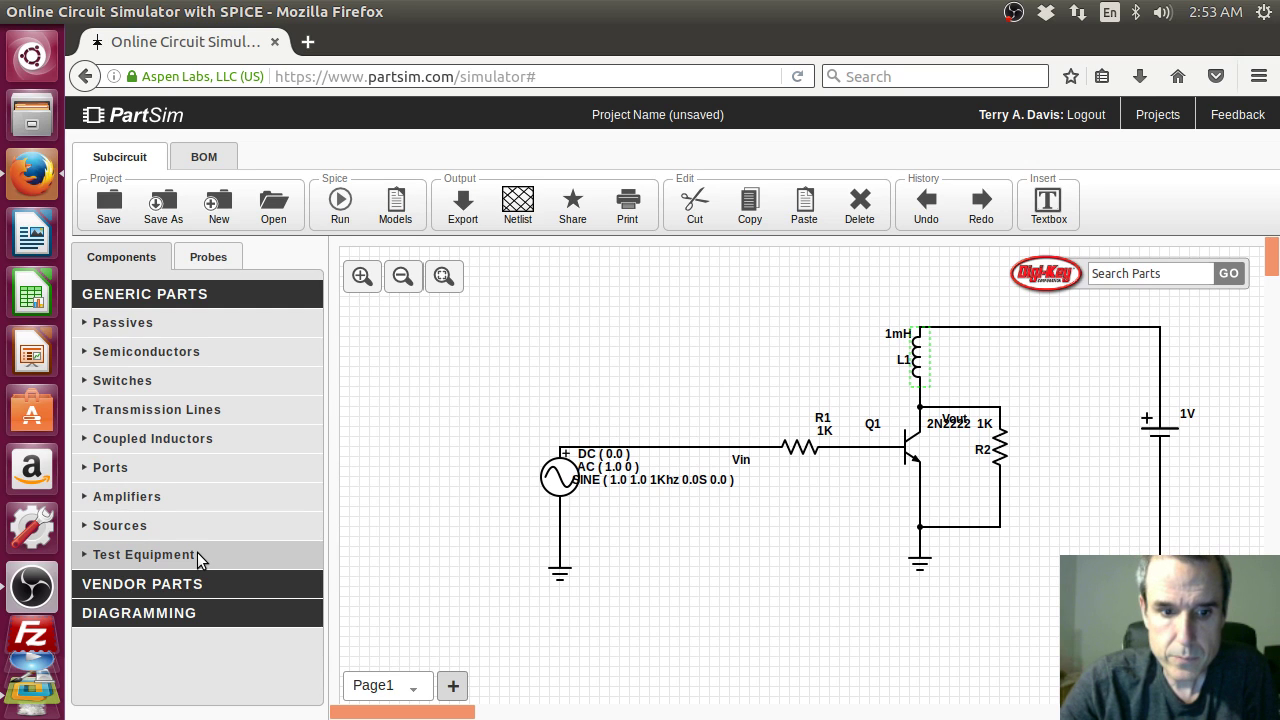
# Step: Add voltage probes V(Vin) and V(Vout) on the Vin and Vout nets
pyautogui.click(205, 254)
pyautogui.click(146, 331)
pyautogui.click(145, 354)
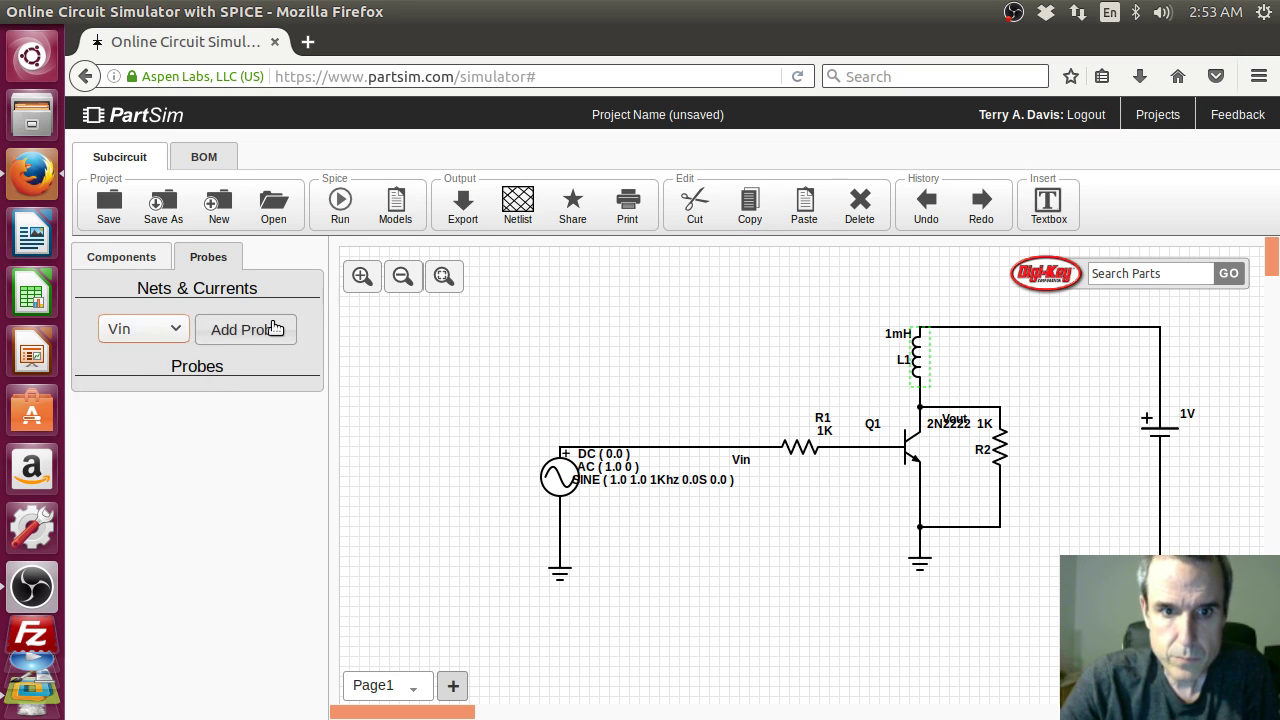
pyautogui.click(267, 329)
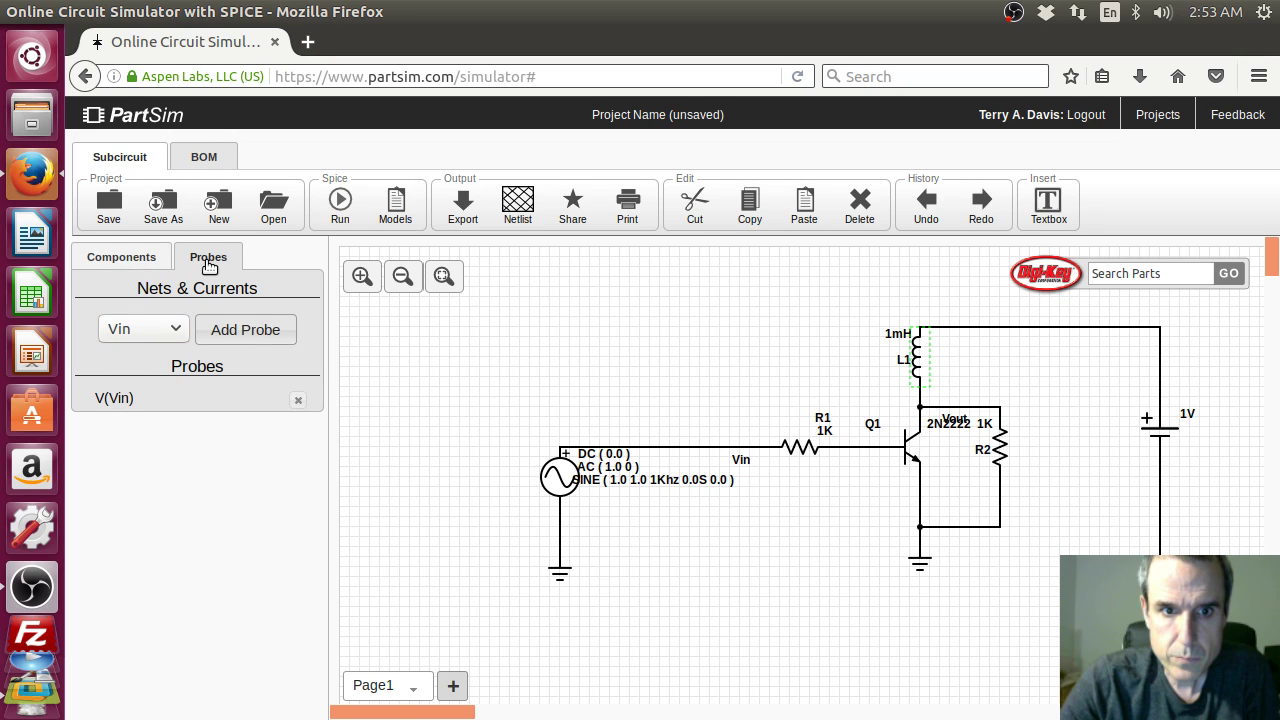
pyautogui.click(137, 331)
pyautogui.click(130, 388)
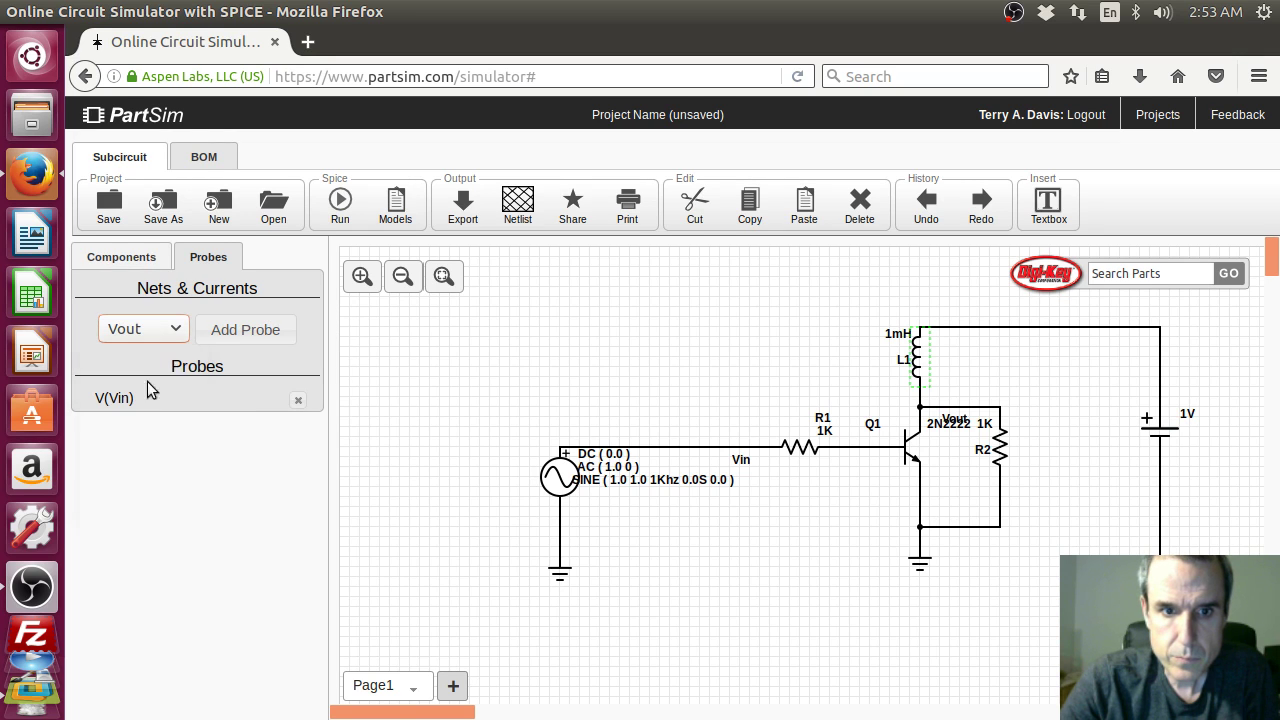
pyautogui.click(248, 330)
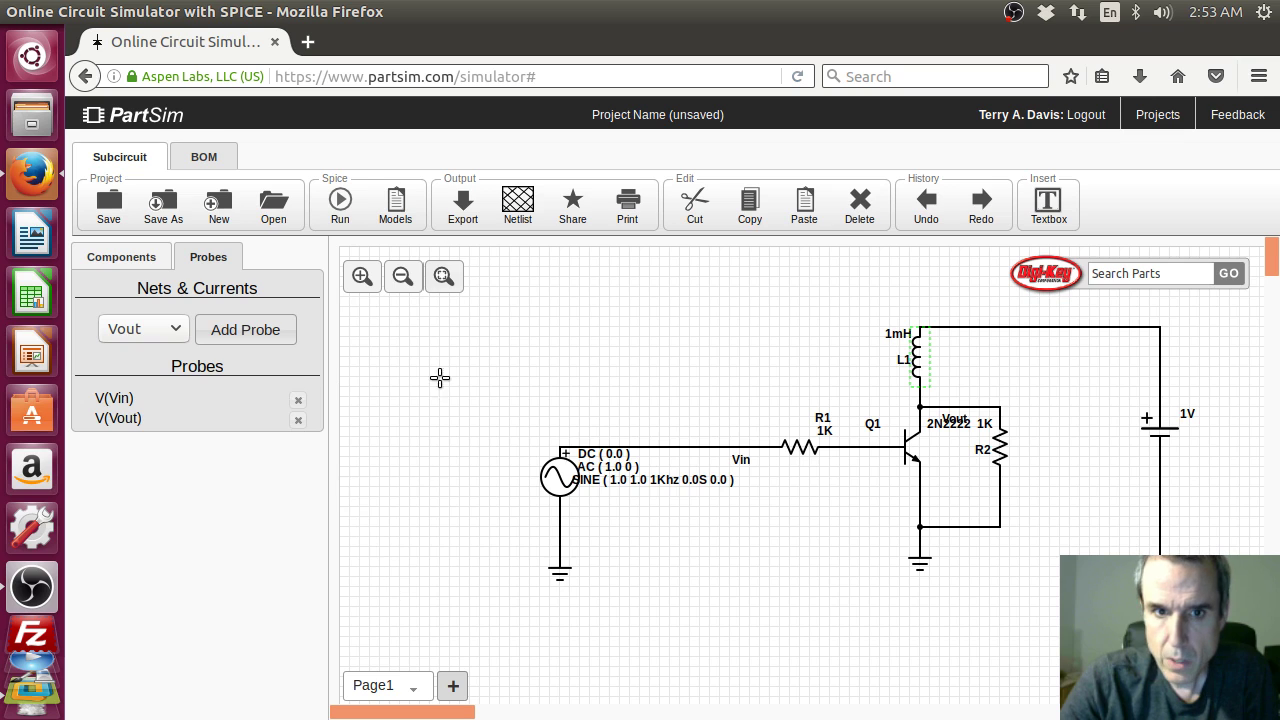
# Step: Run a transient-response simulation, staying on the simulator page when the leave warning appears
pyautogui.click(340, 203)
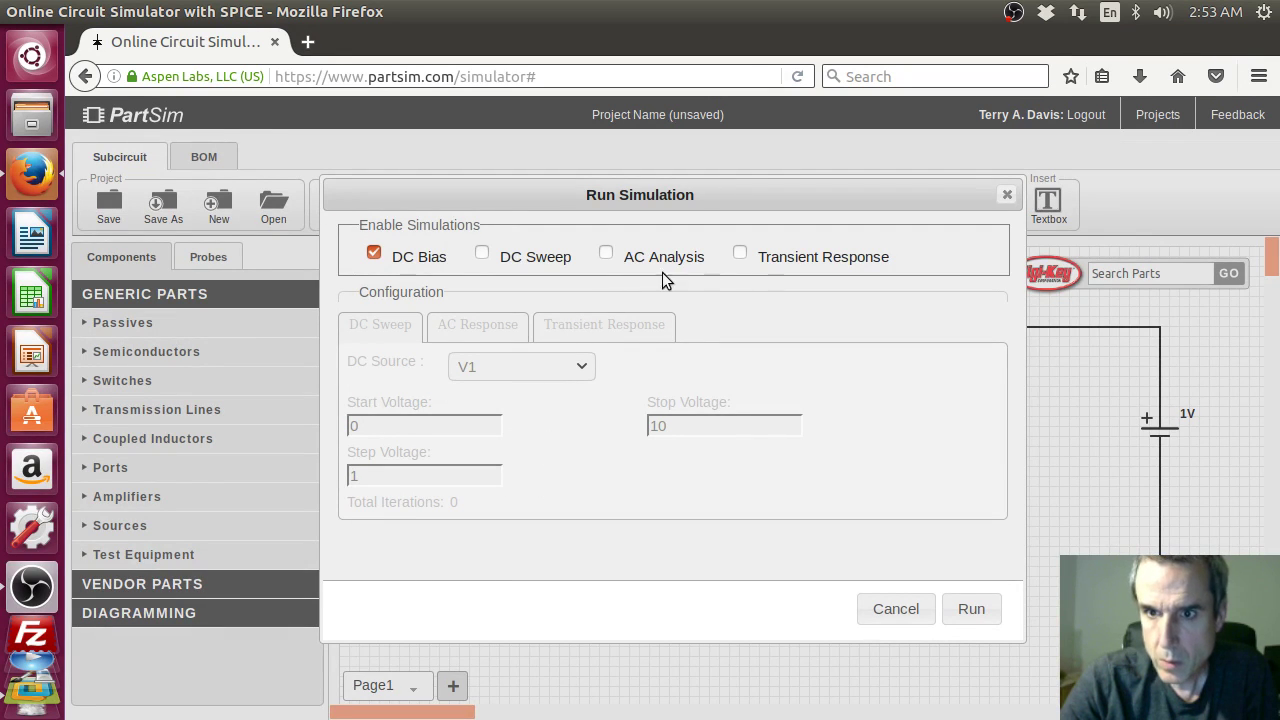
pyautogui.click(740, 254)
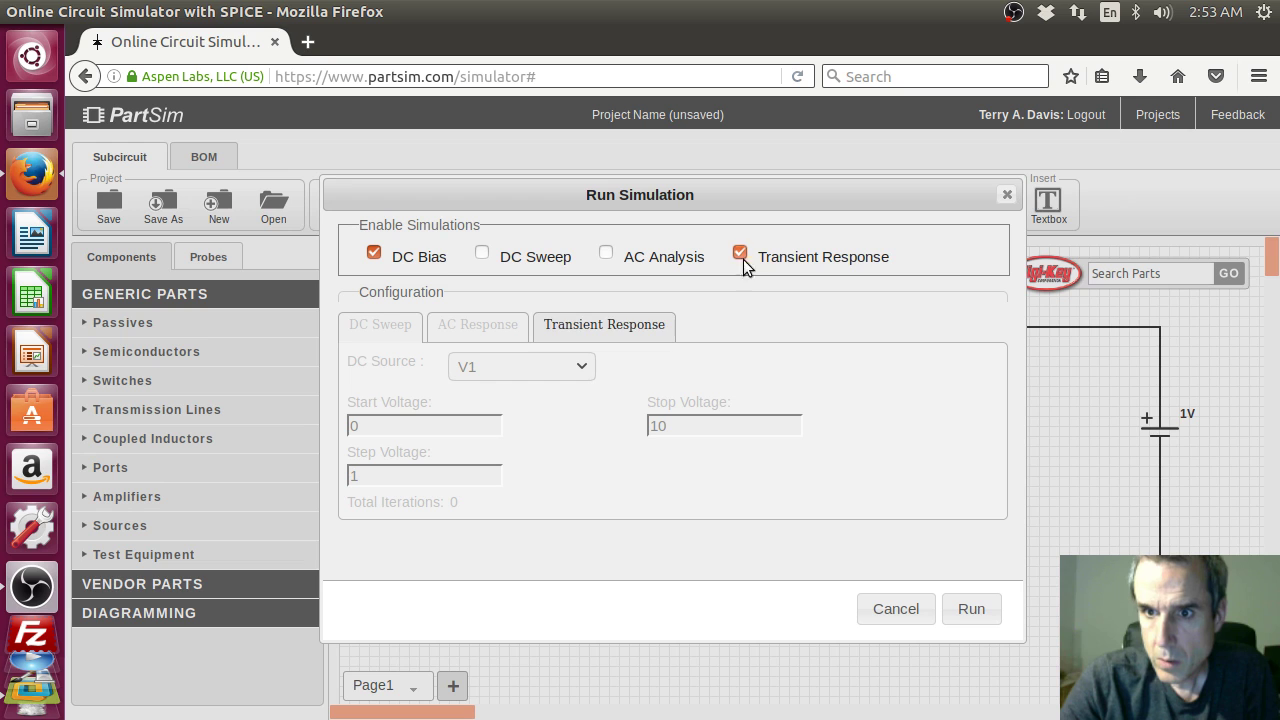
pyautogui.click(969, 610)
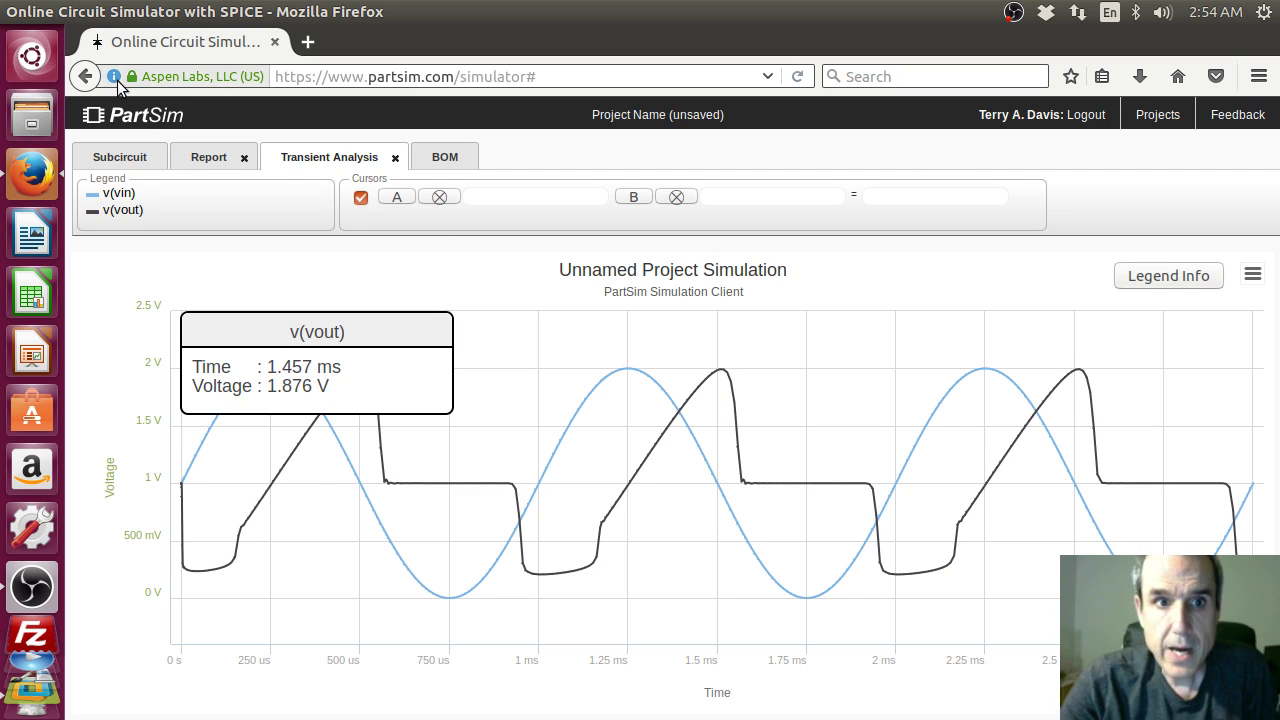
pyautogui.click(274, 44)
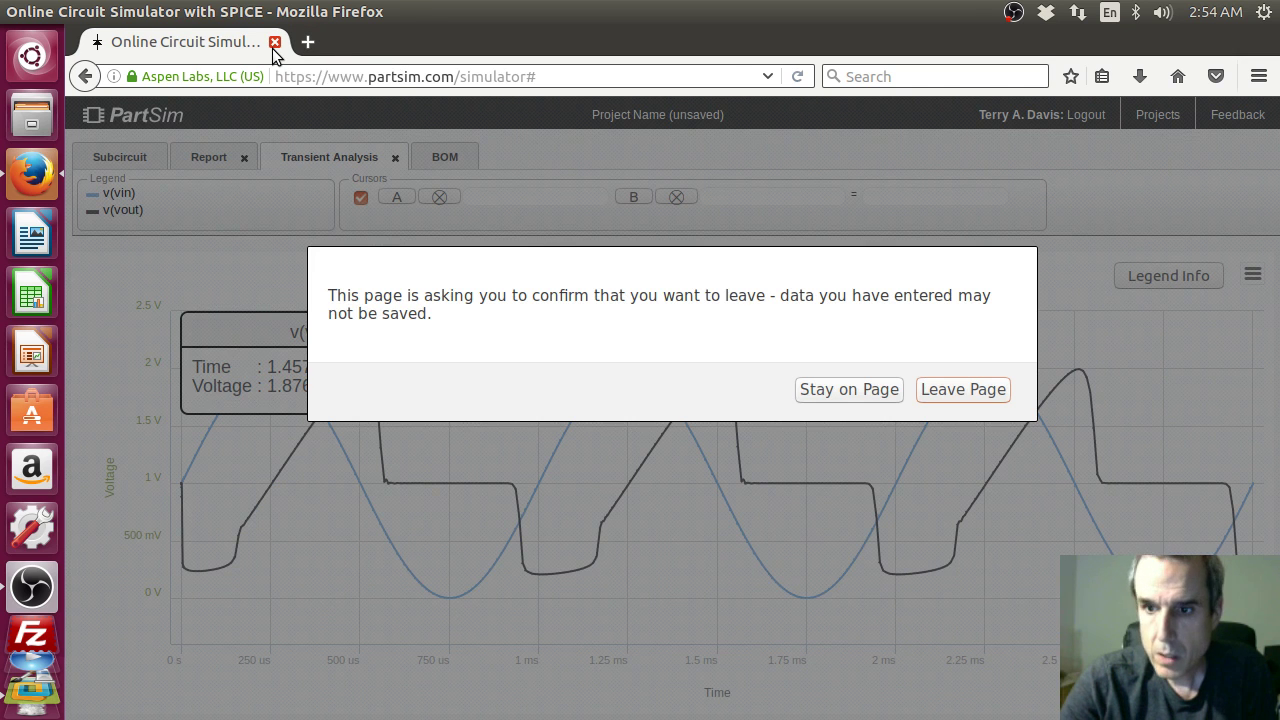
pyautogui.click(823, 389)
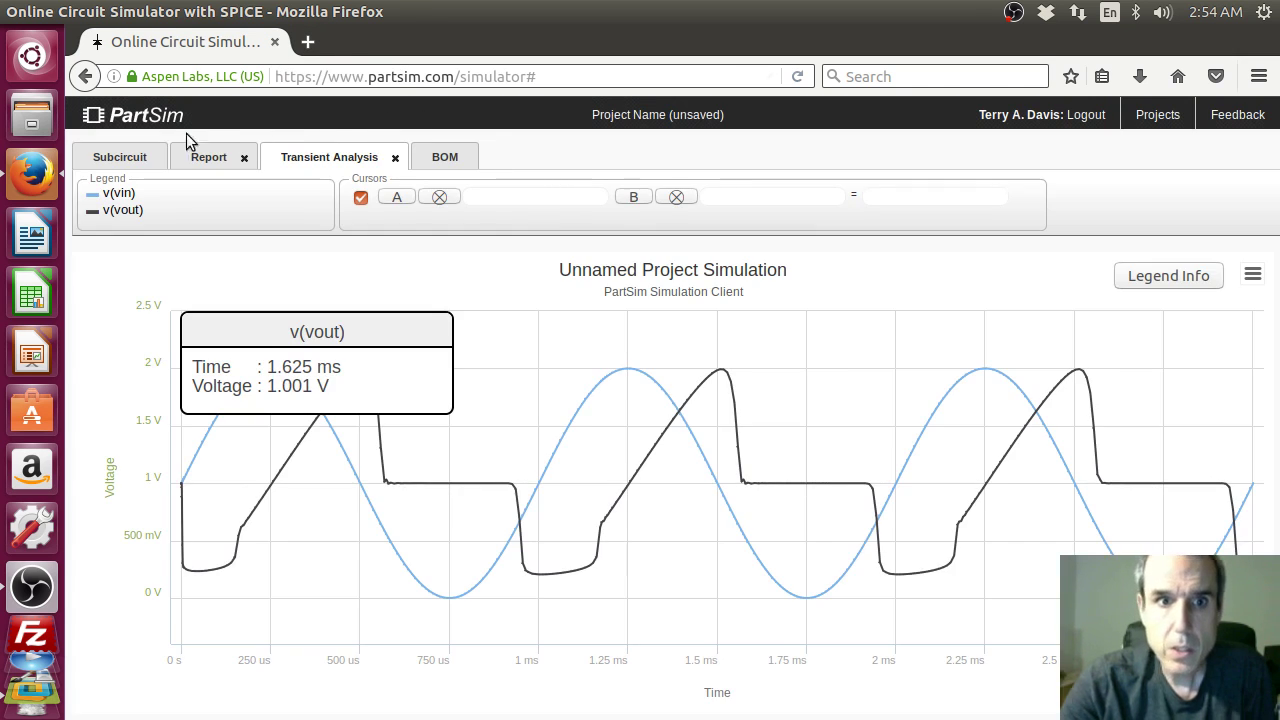
# Step: Return to the Subcircuit schematic and change resistor R2's value from 1K to 10K
pyautogui.click(134, 160)
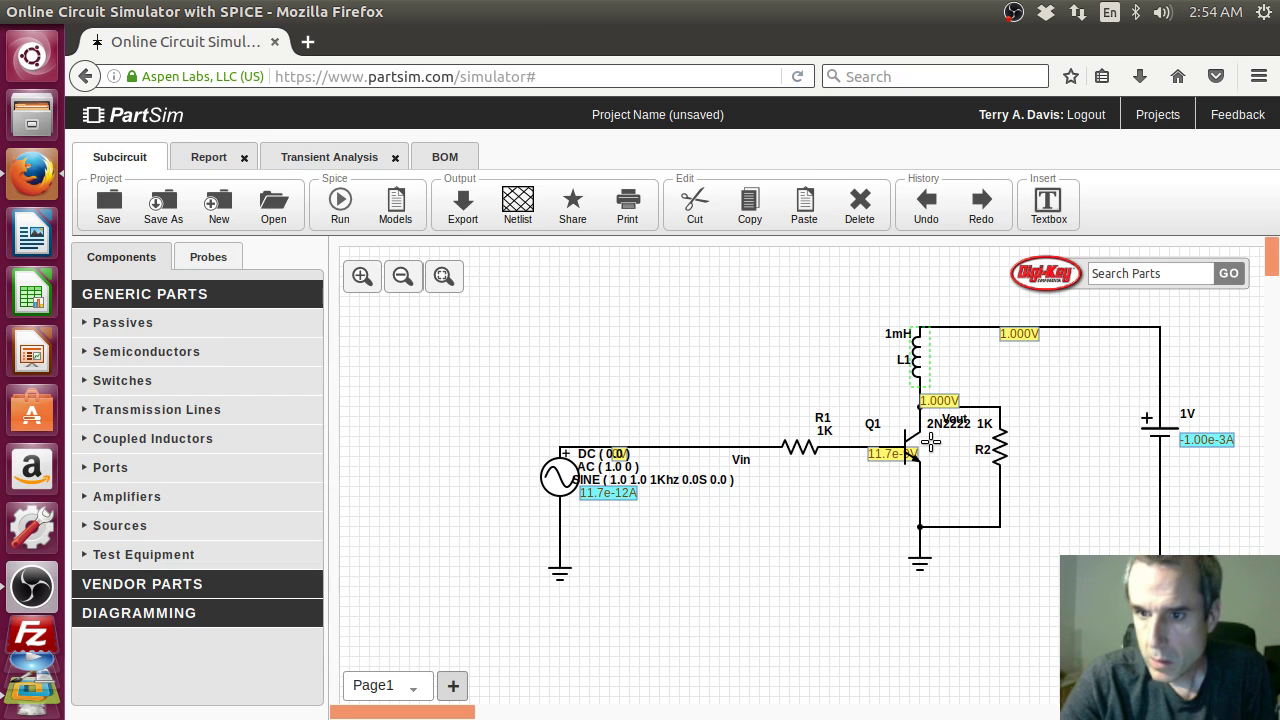
pyautogui.rightClick(1002, 452)
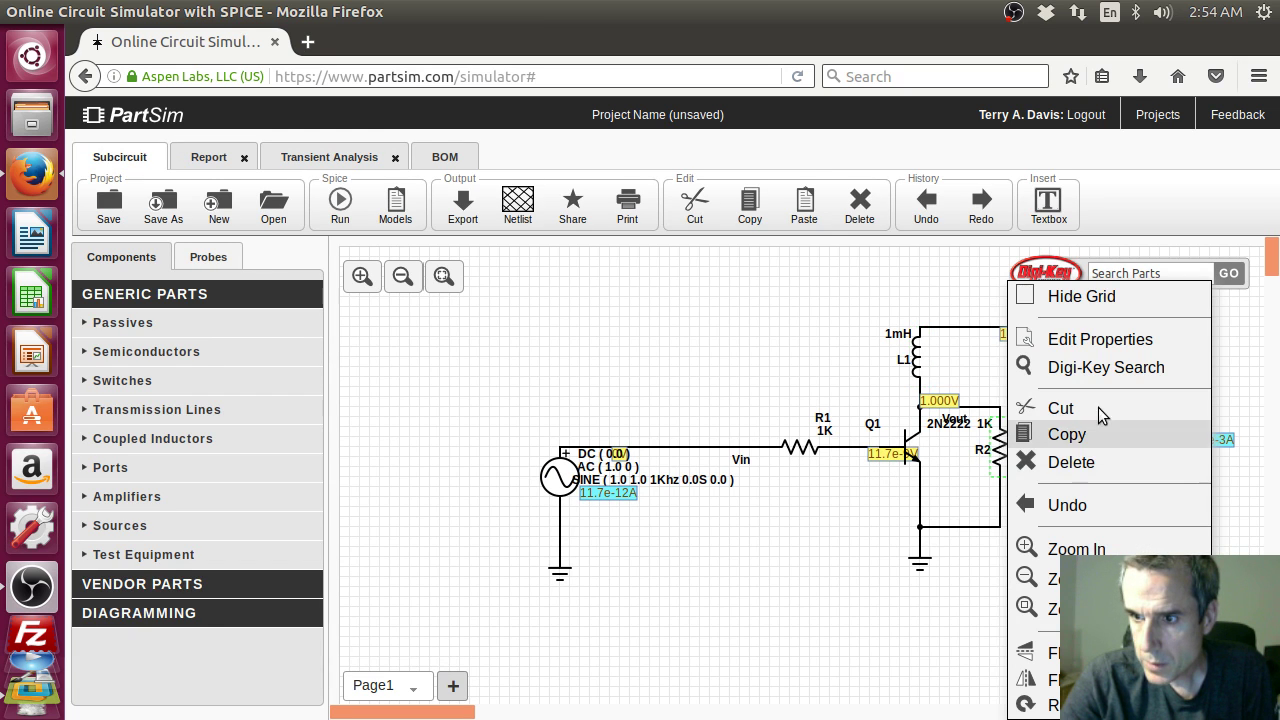
pyautogui.click(1103, 337)
pyautogui.click(535, 280)
pyautogui.write('0K')
pyautogui.press('Return')
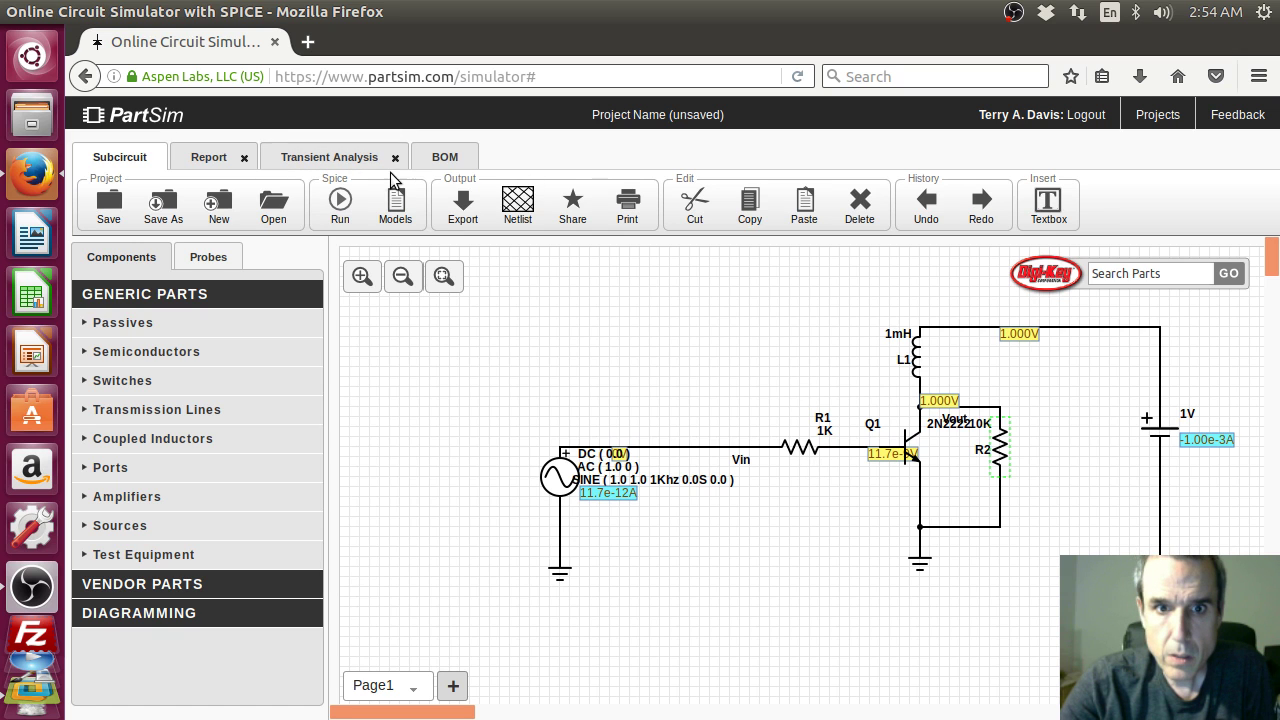
# Step: Rerun the transient simulation and inspect v(vout) swinging between about 0.2 V and 2 V
pyautogui.click(340, 203)
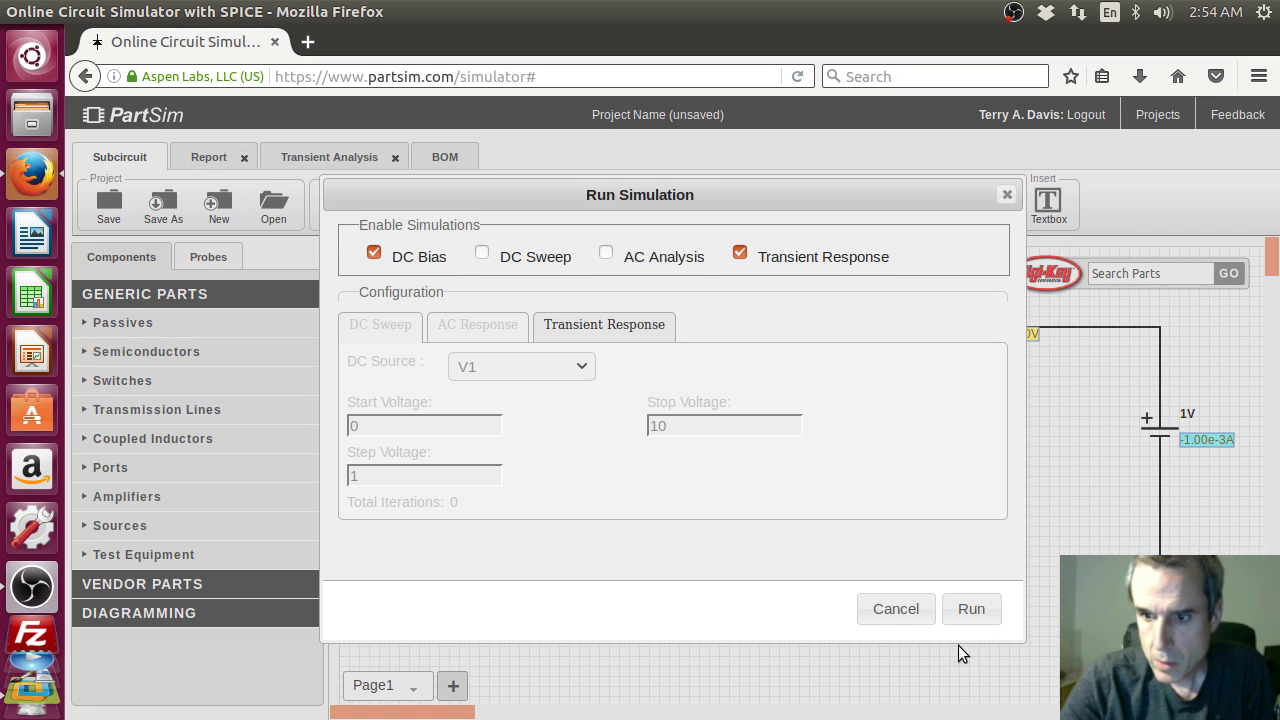
pyautogui.click(969, 609)
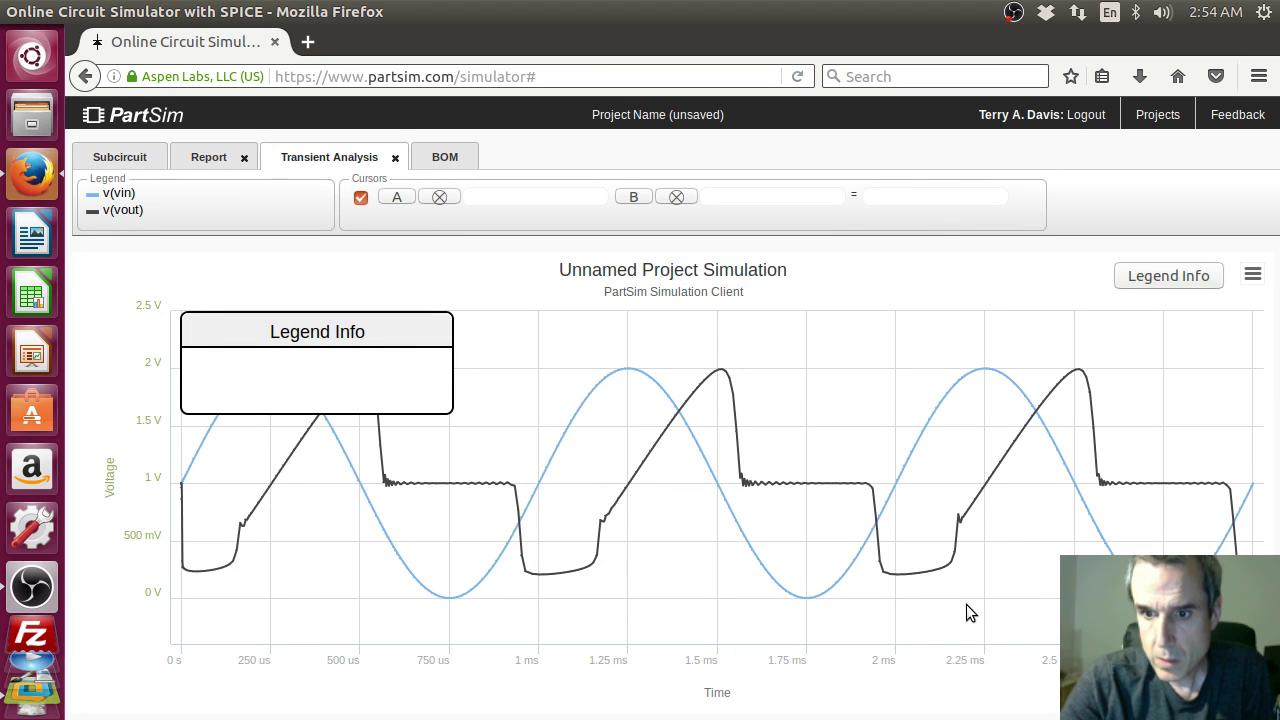
pyautogui.moveTo(827, 542)
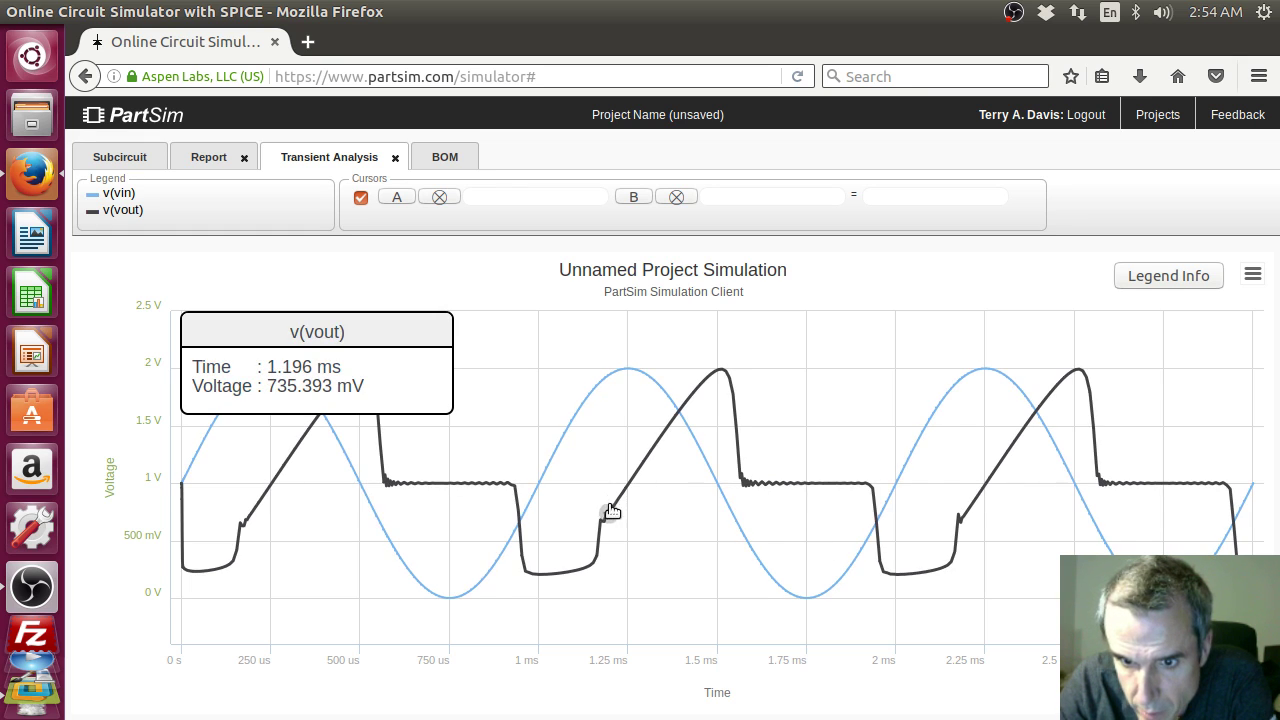
pyautogui.moveTo(628, 371)
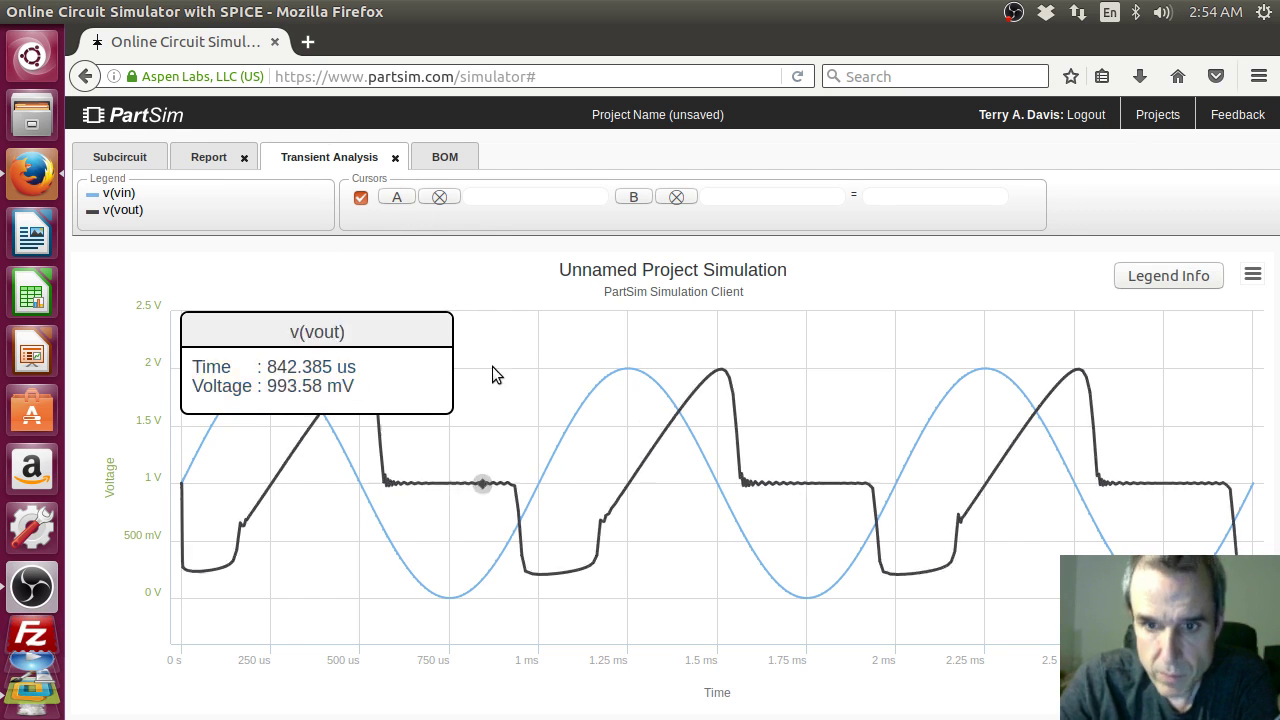
pyautogui.moveTo(605, 524)
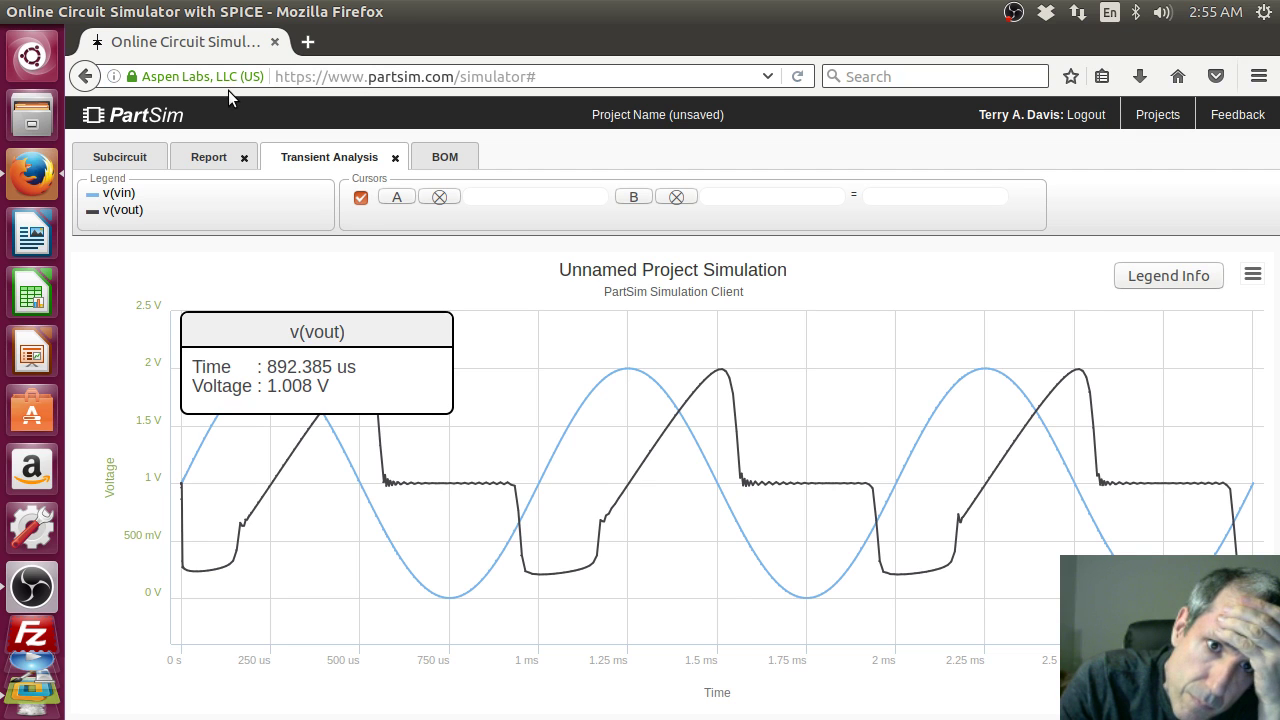
pyautogui.click(139, 160)
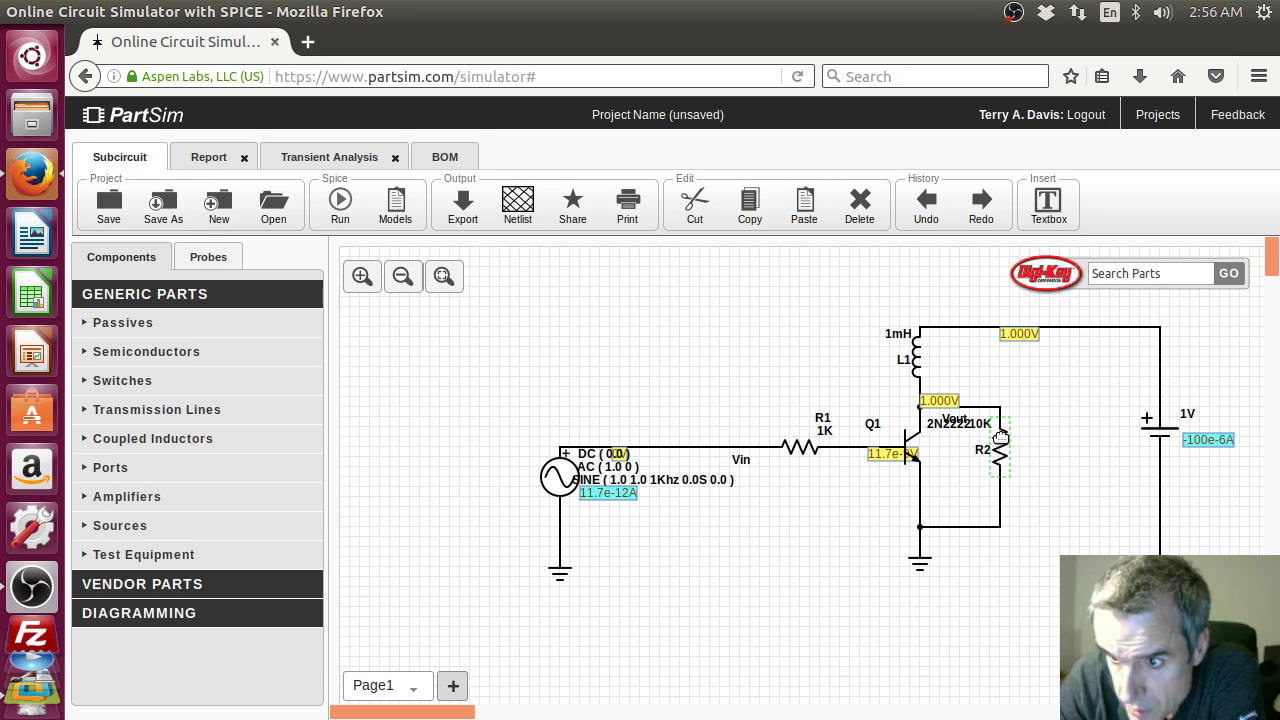
# Step: Change resistor R2's value from 10K to 1000K
pyautogui.rightClick(1002, 445)
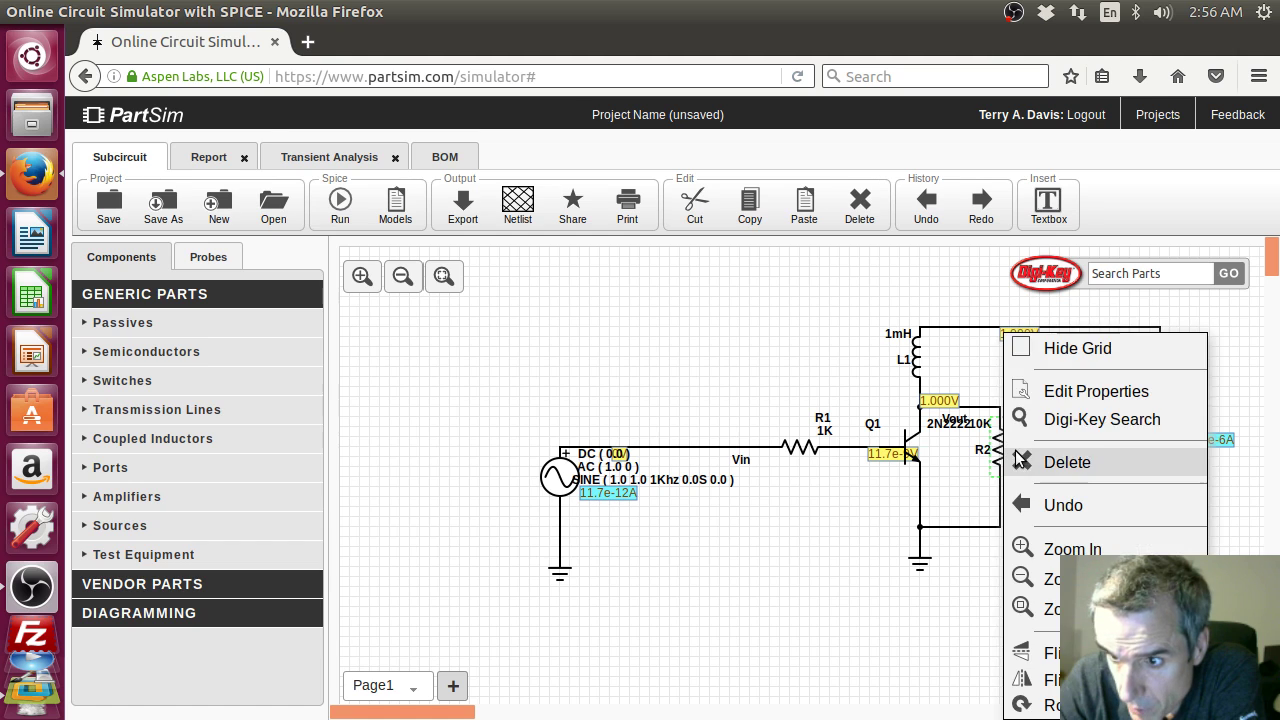
pyautogui.click(1057, 391)
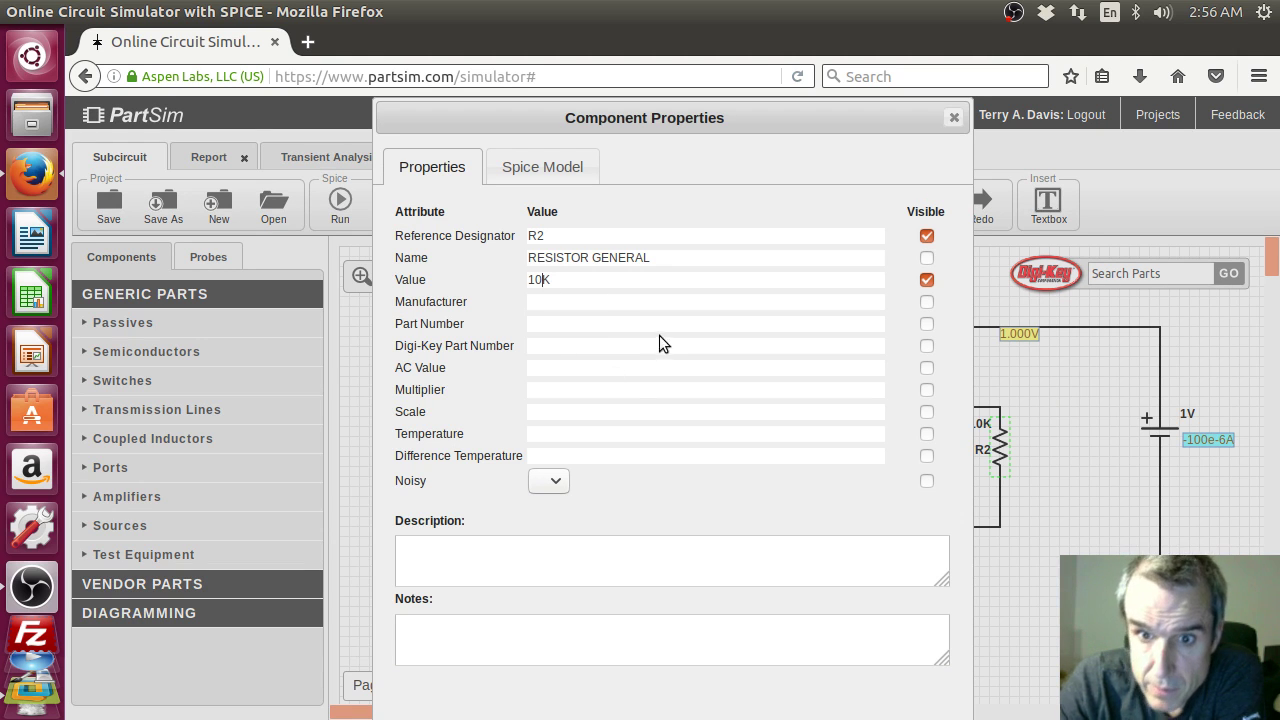
pyautogui.write('00')
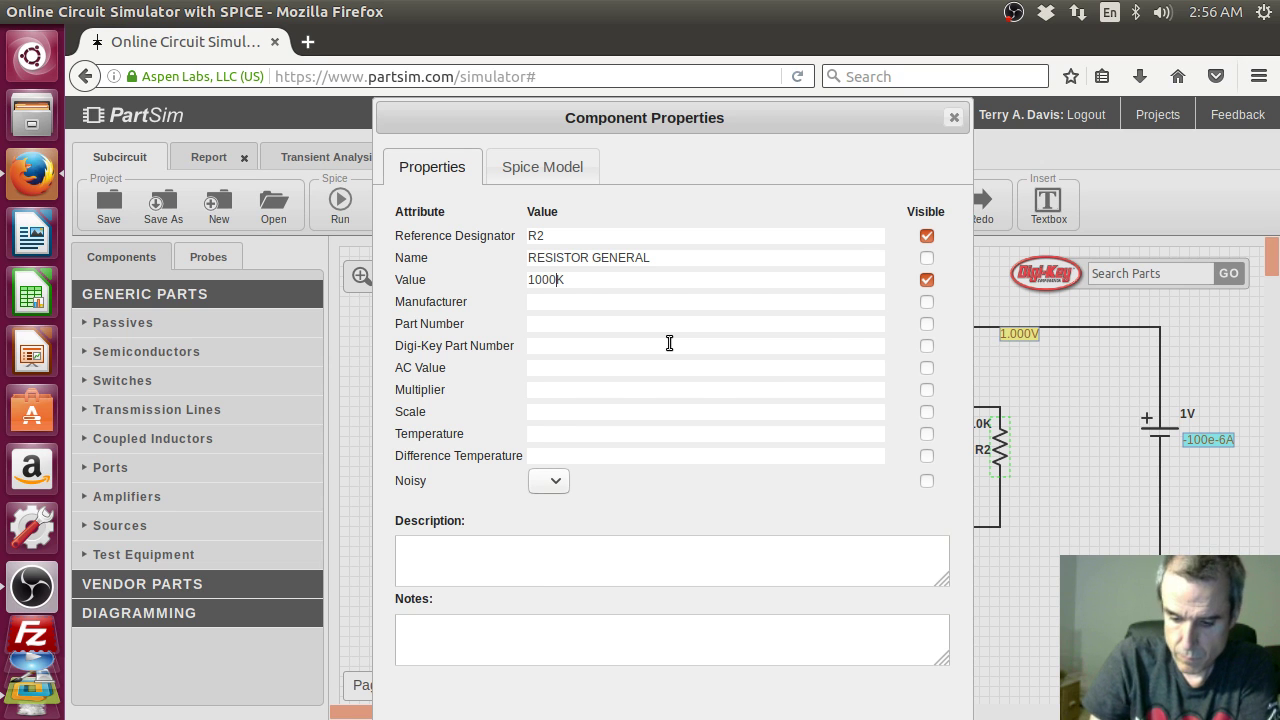
pyautogui.press('Return')
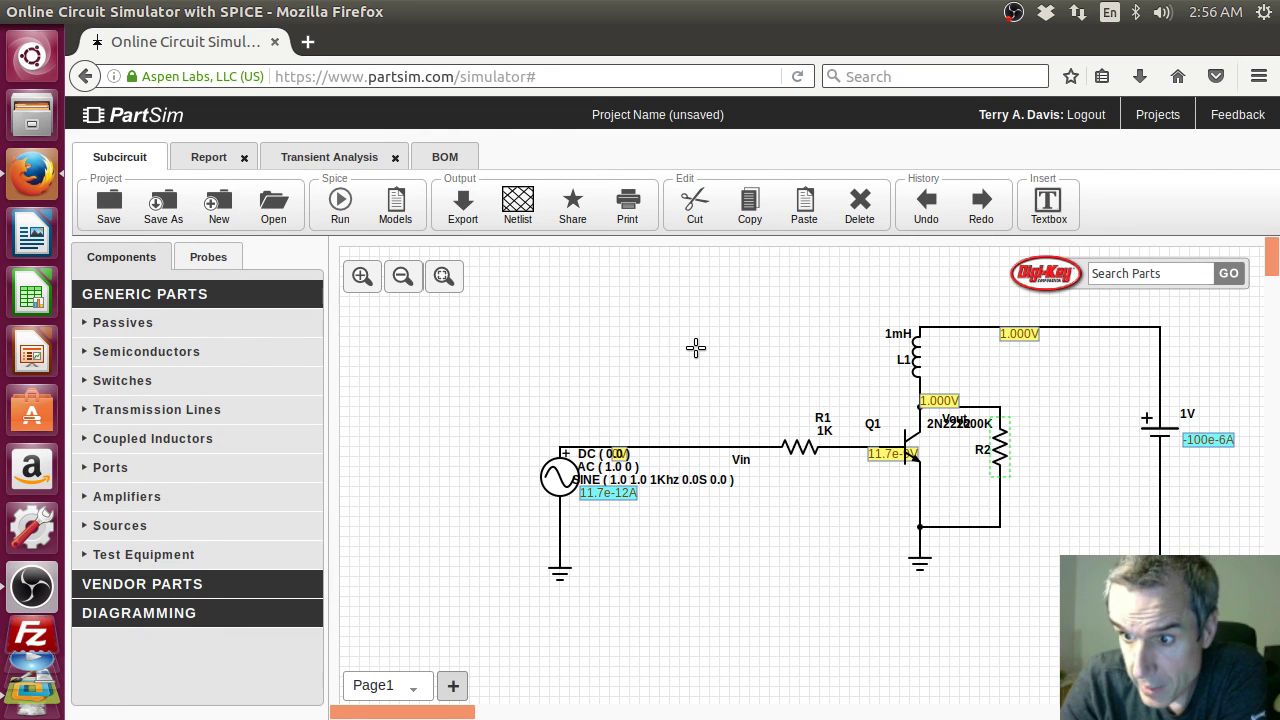
# Step: Change inductor L1's value from 1mH to 10mH
pyautogui.rightClick(913, 357)
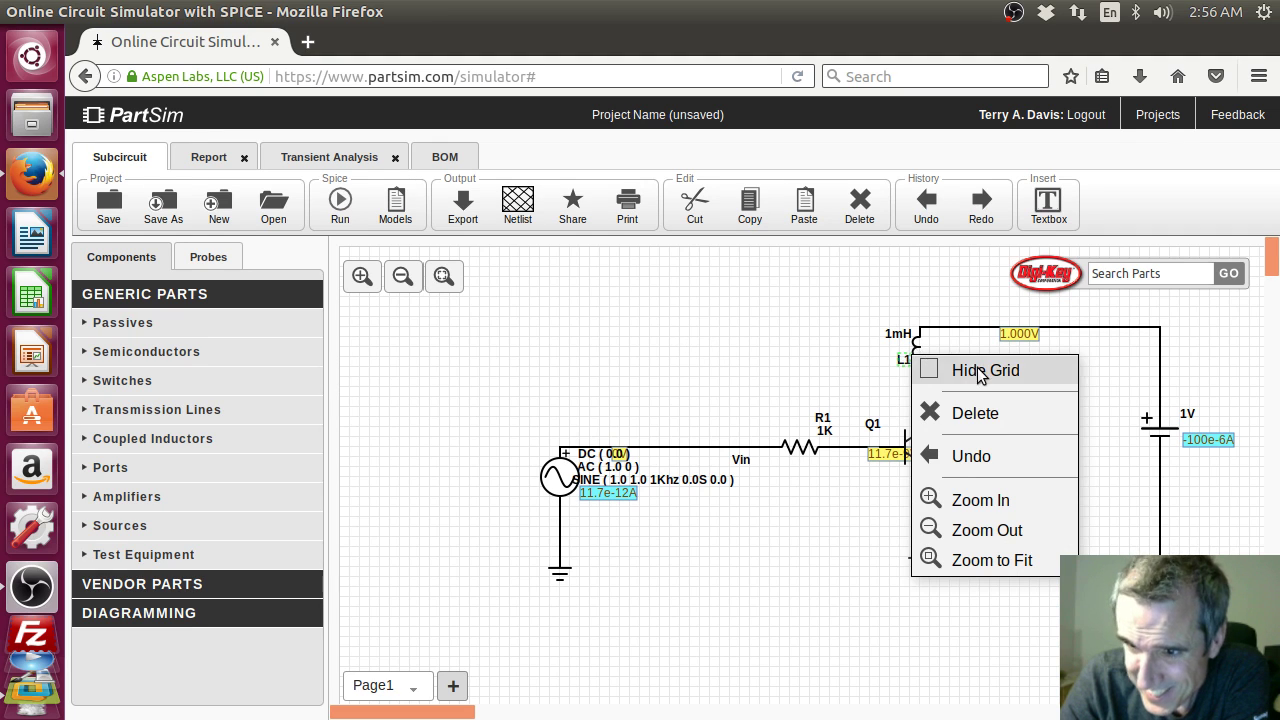
pyautogui.click(918, 342)
pyautogui.rightClick(918, 342)
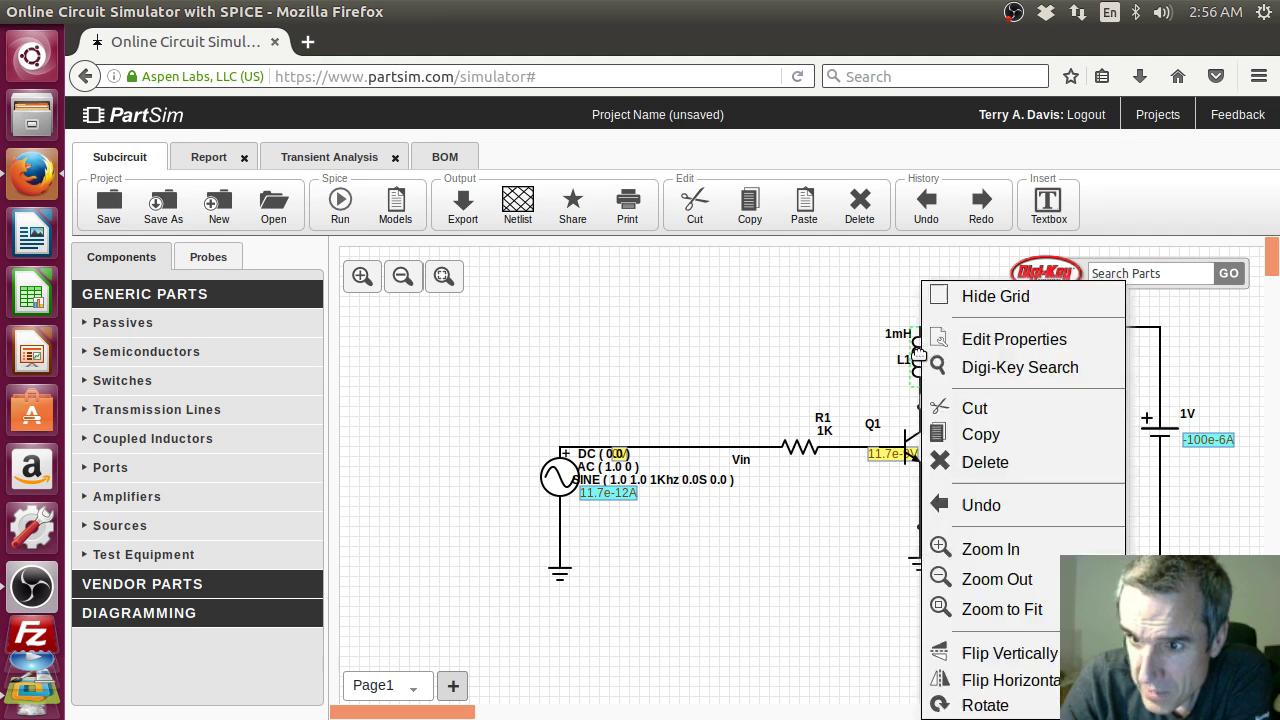
pyautogui.click(1010, 339)
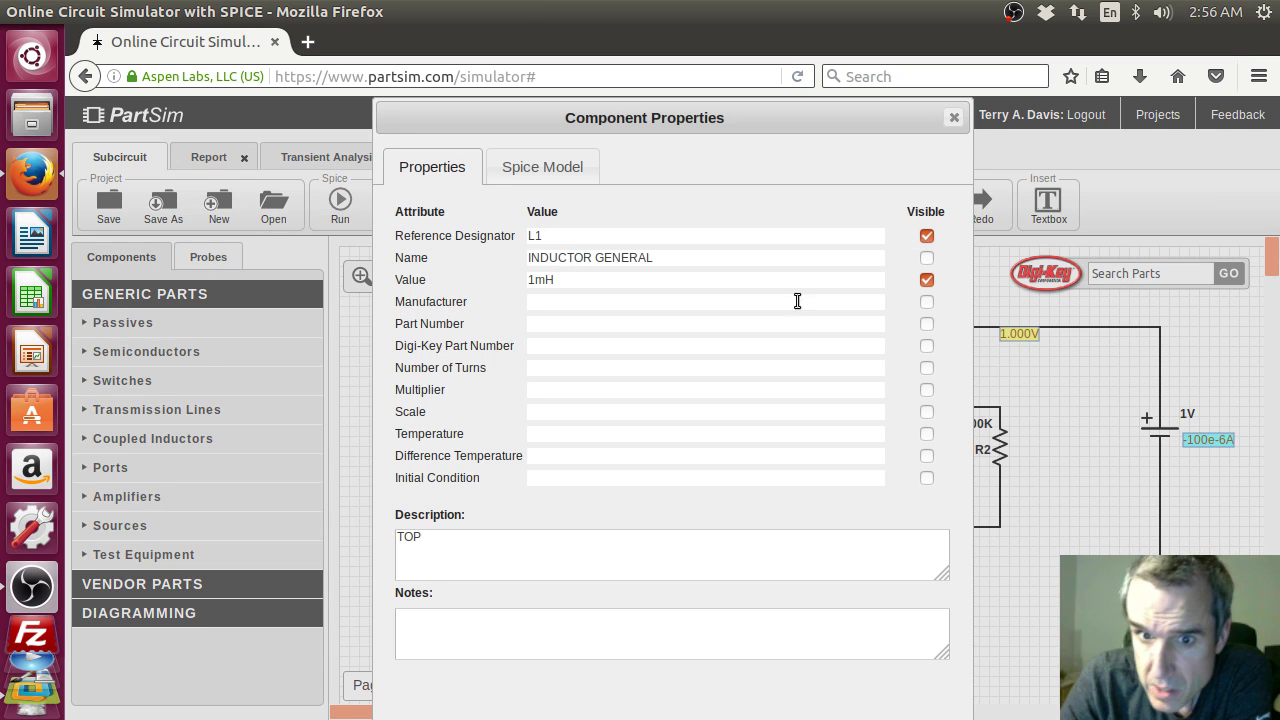
pyautogui.click(531, 279)
pyautogui.write('1')
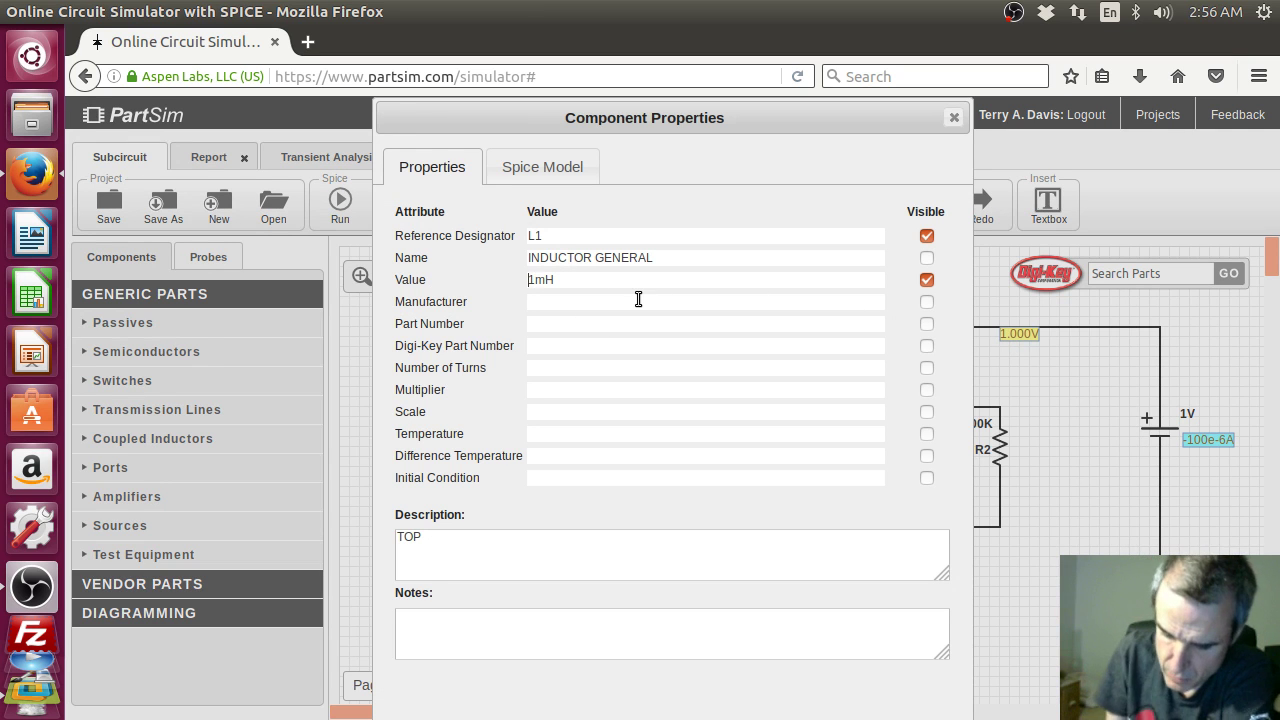
pyautogui.write('0')
pyautogui.press('Return')
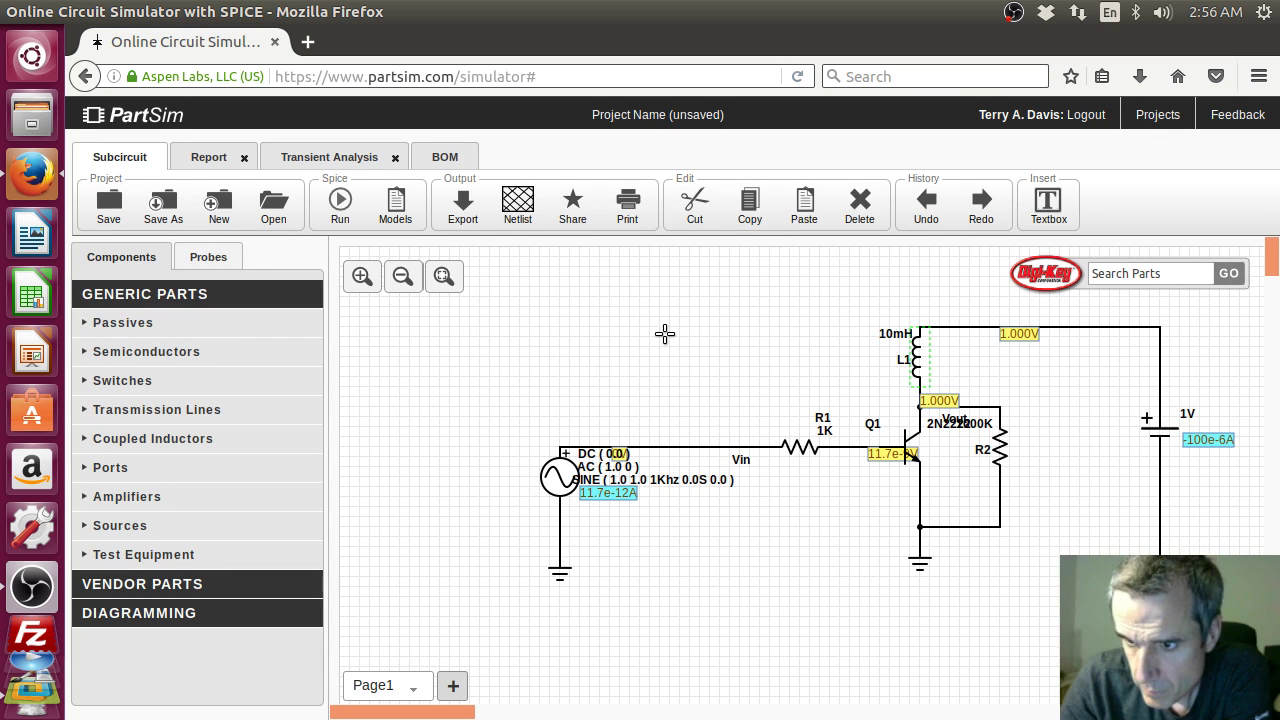
# Step: Rerun the transient simulation, showing v(vout) spikes of about 13.5 V
pyautogui.click(340, 200)
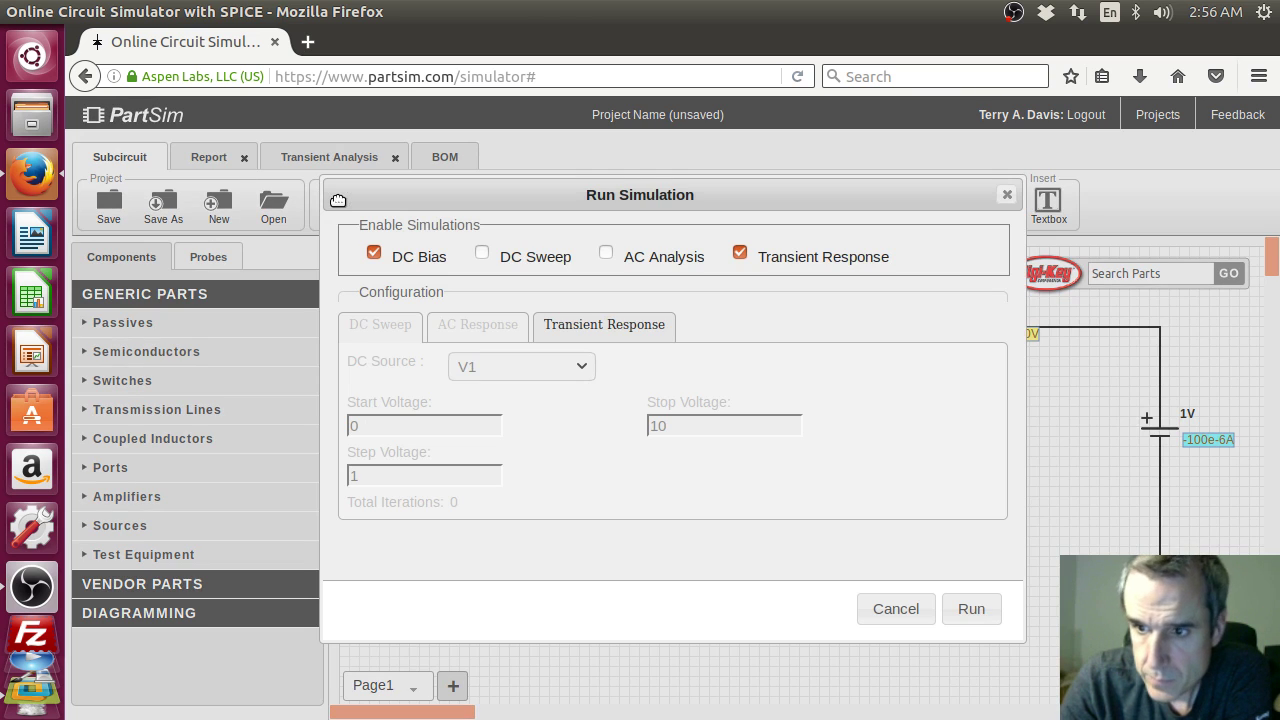
pyautogui.click(971, 609)
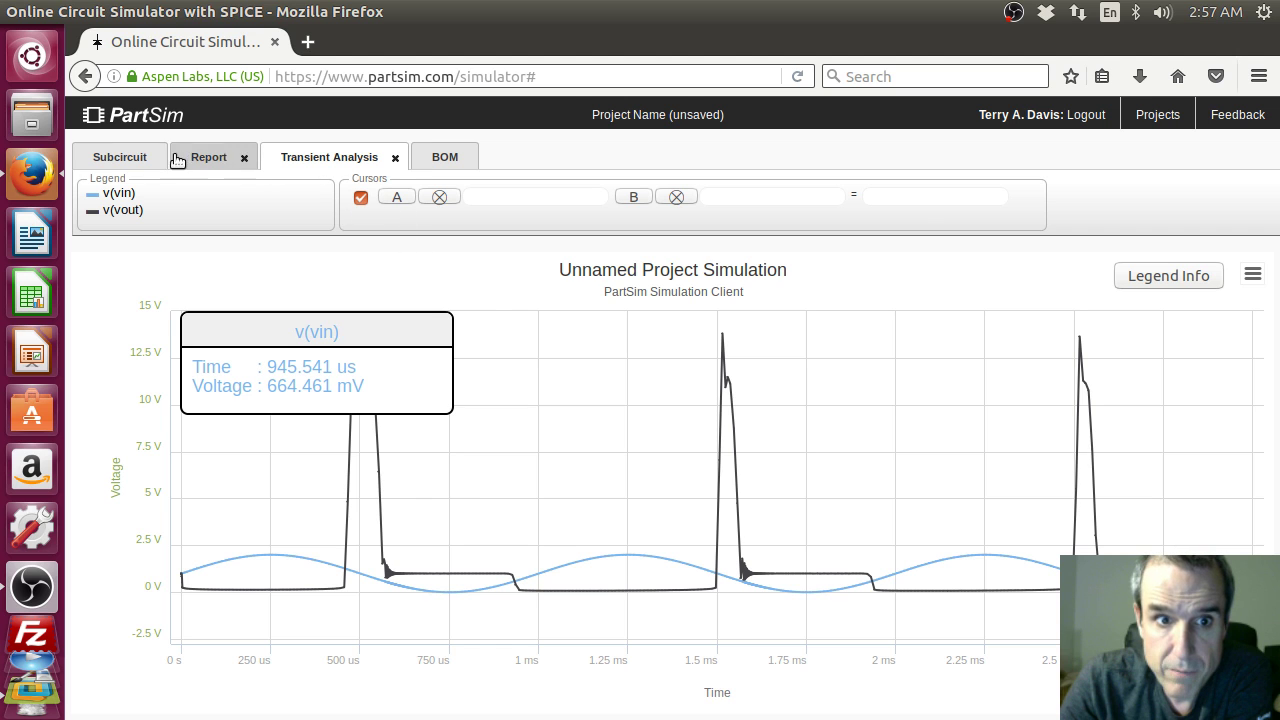
# Step: Back on the schematic, raise resistor R2's value from 1000K to 10000K
pyautogui.click(141, 160)
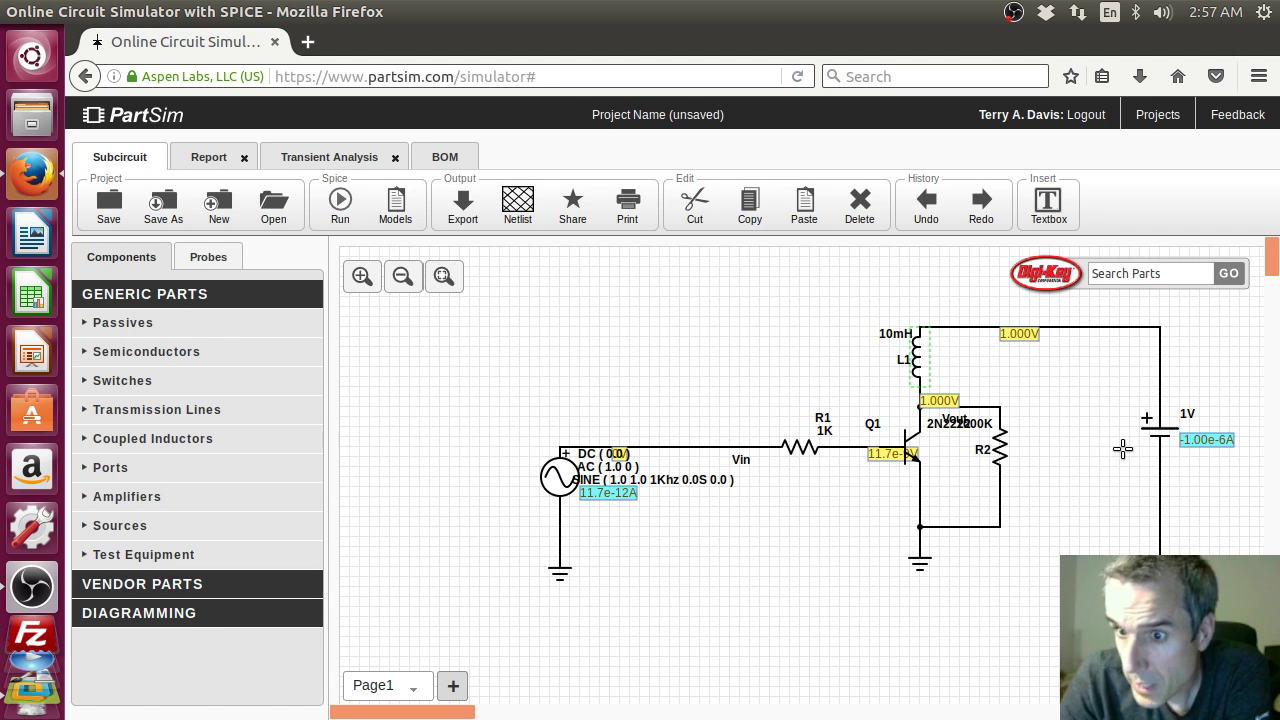
pyautogui.rightClick(998, 455)
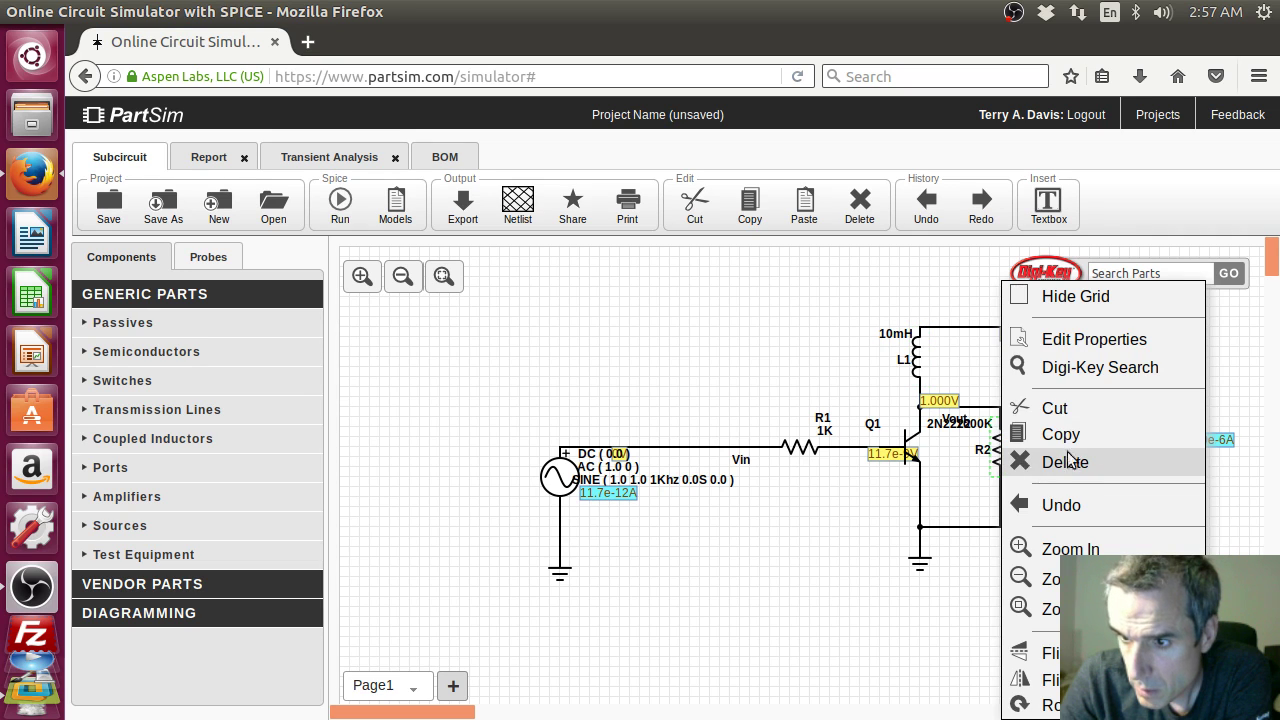
pyautogui.click(1088, 337)
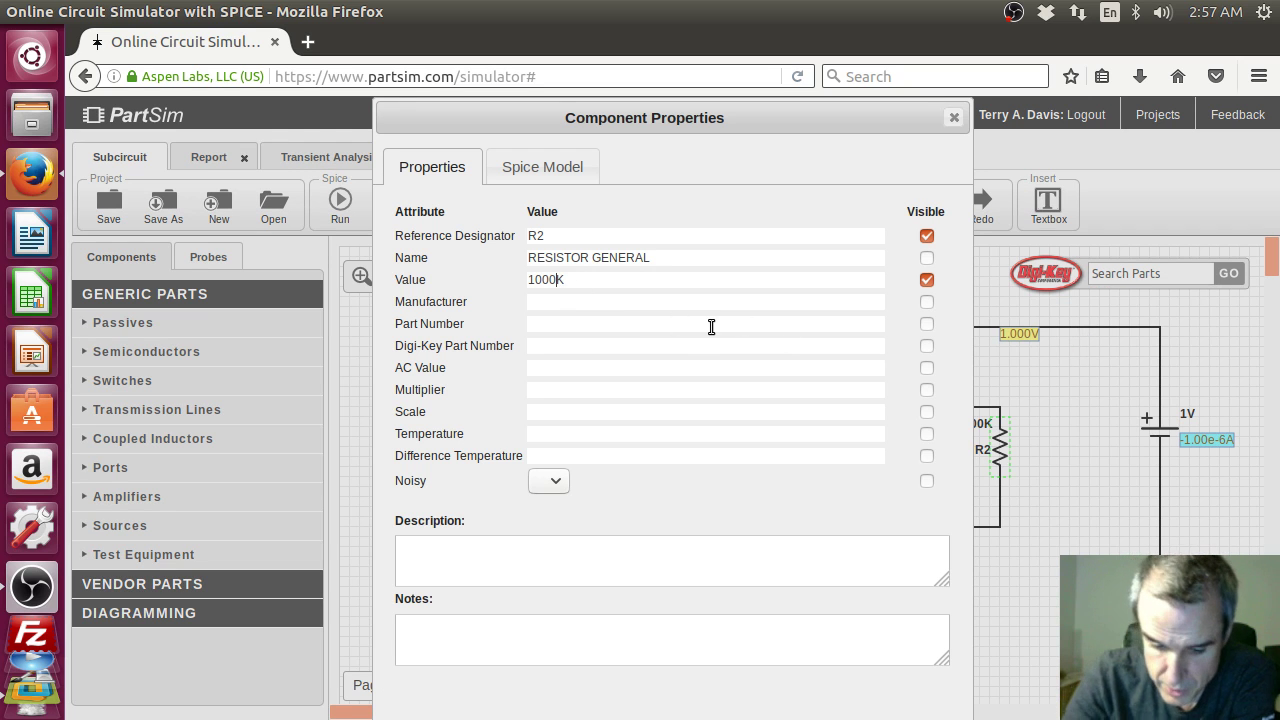
pyautogui.write('0')
pyautogui.press('Return')
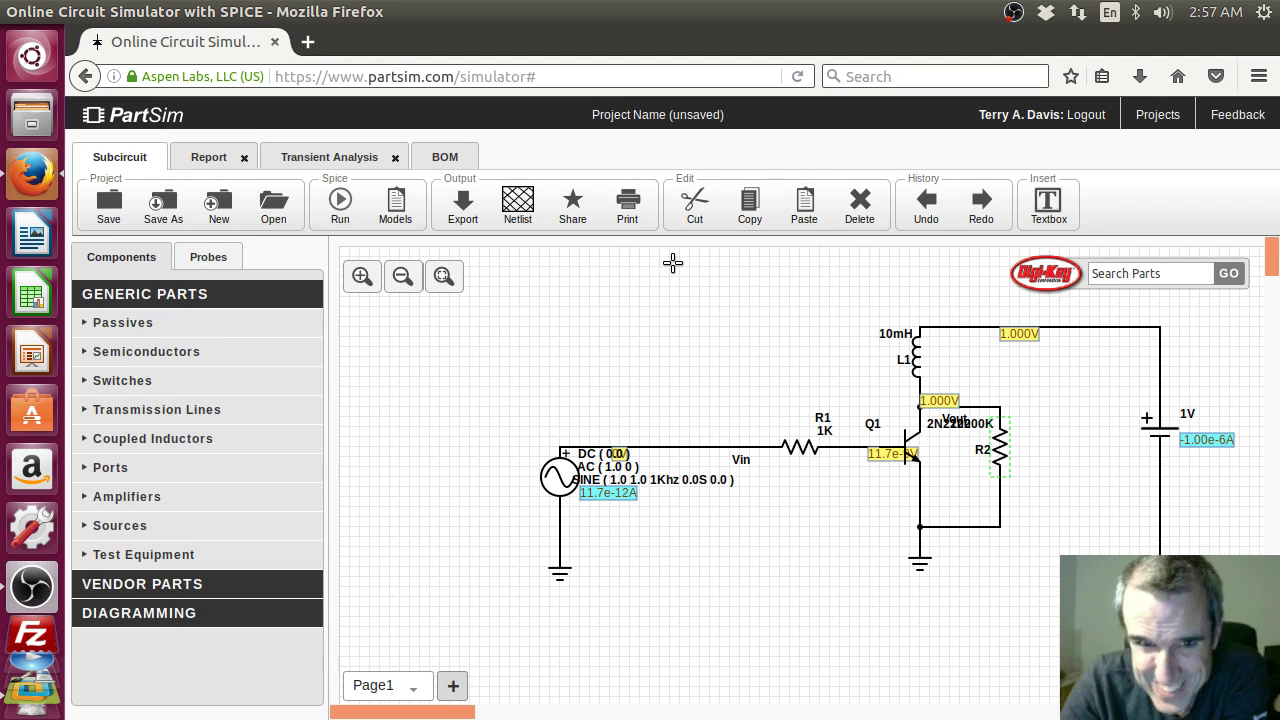
# Step: Rerun the transient simulation with R2 at 10000K to get v(vout) spikes near 14.5 V
pyautogui.click(340, 203)
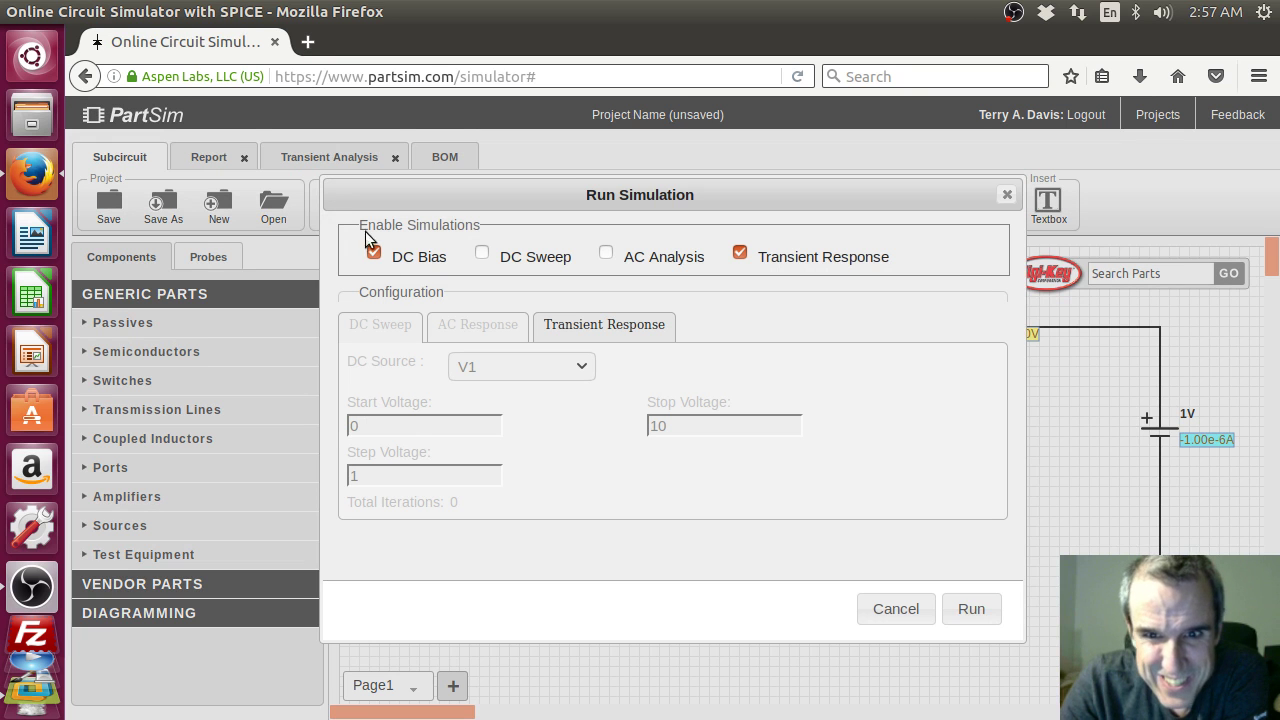
pyautogui.click(955, 610)
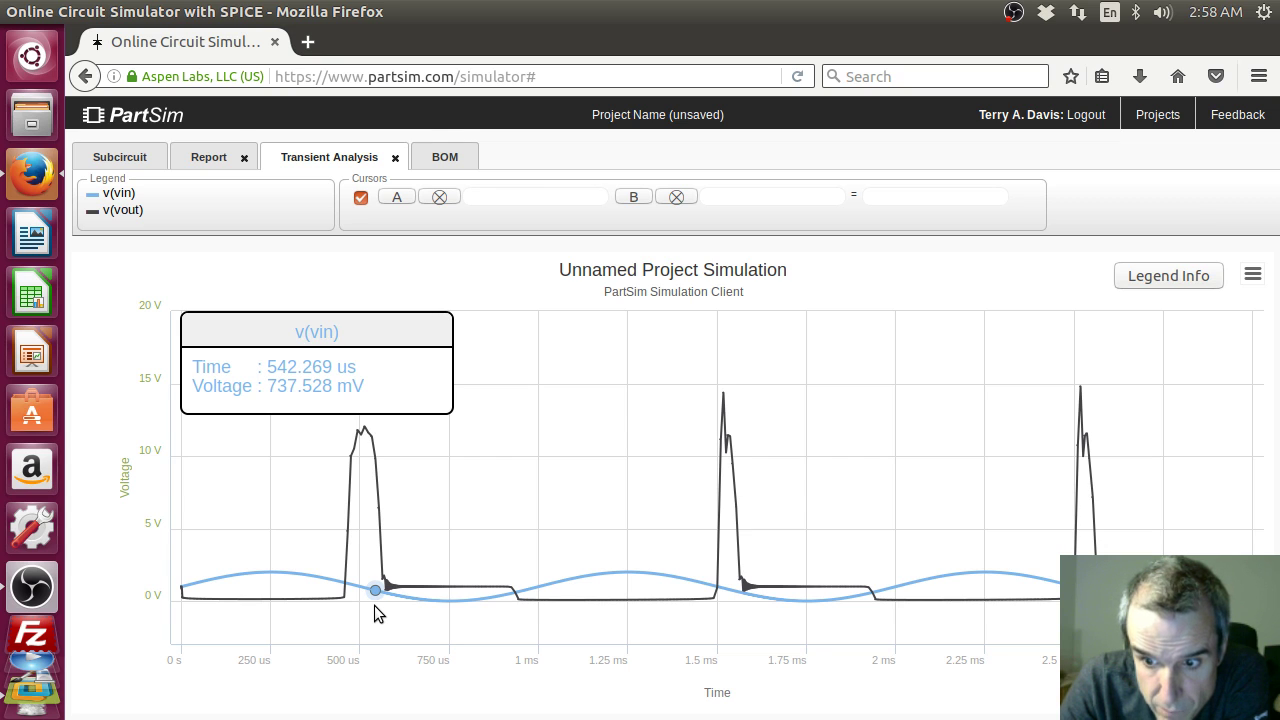
# Step: Back on the schematic, change inductor L1 from 10mH to 100mH and open the run settings
pyautogui.click(92, 160)
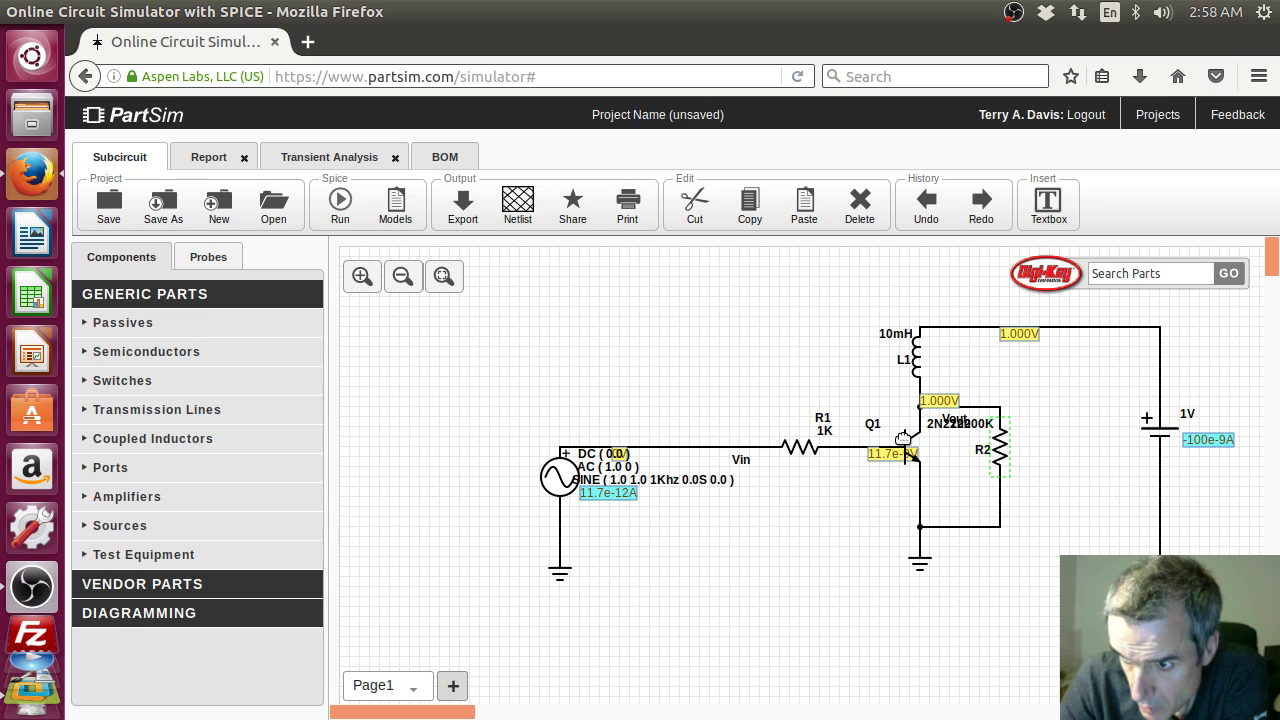
pyautogui.rightClick(916, 352)
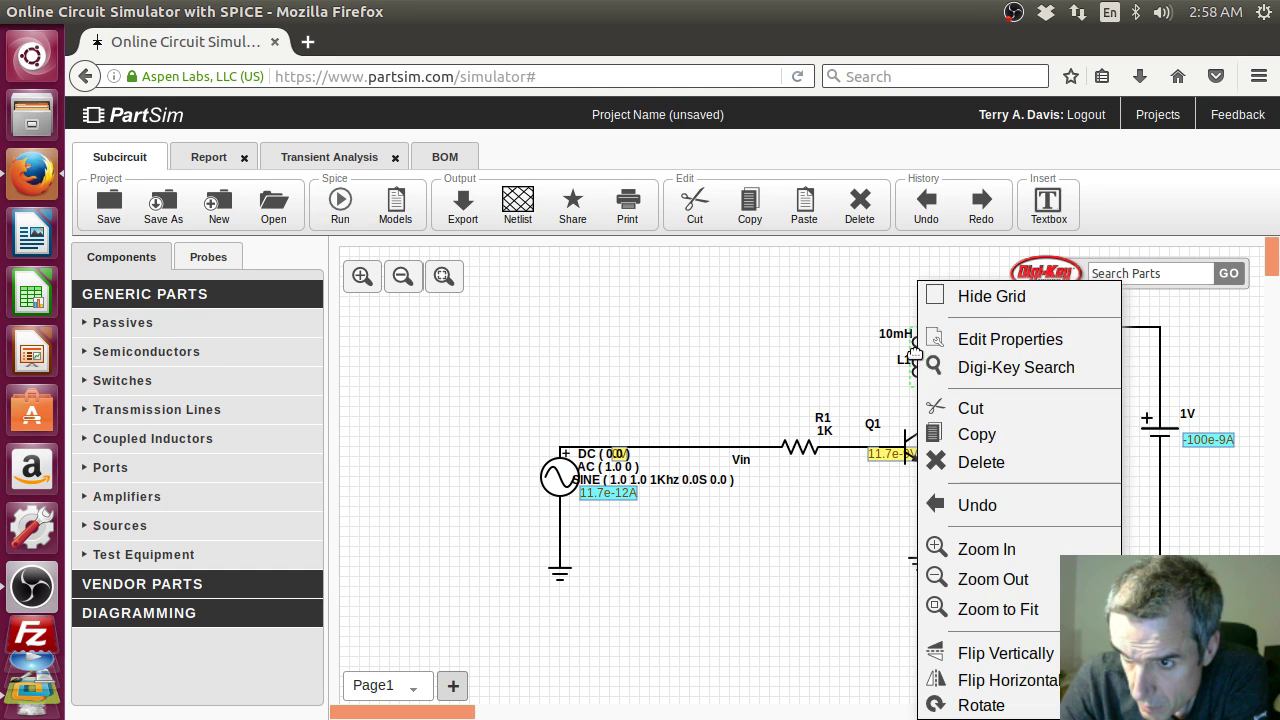
pyautogui.click(987, 340)
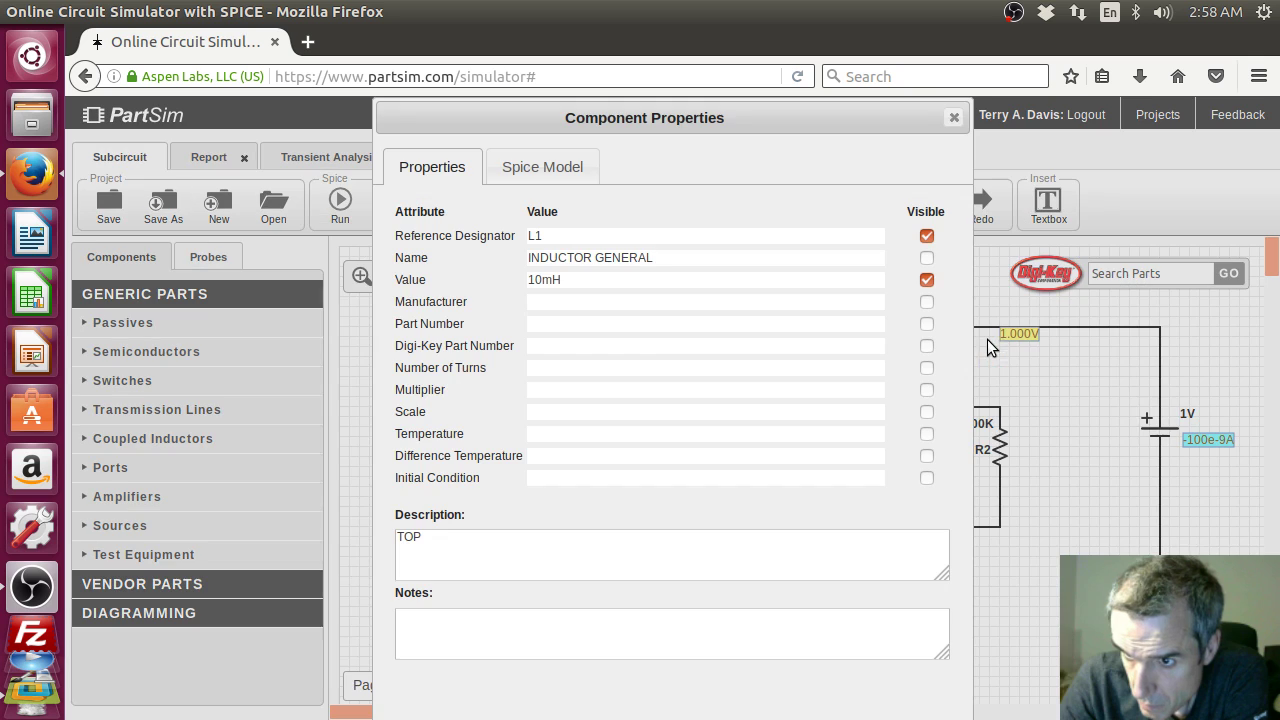
pyautogui.click(541, 280)
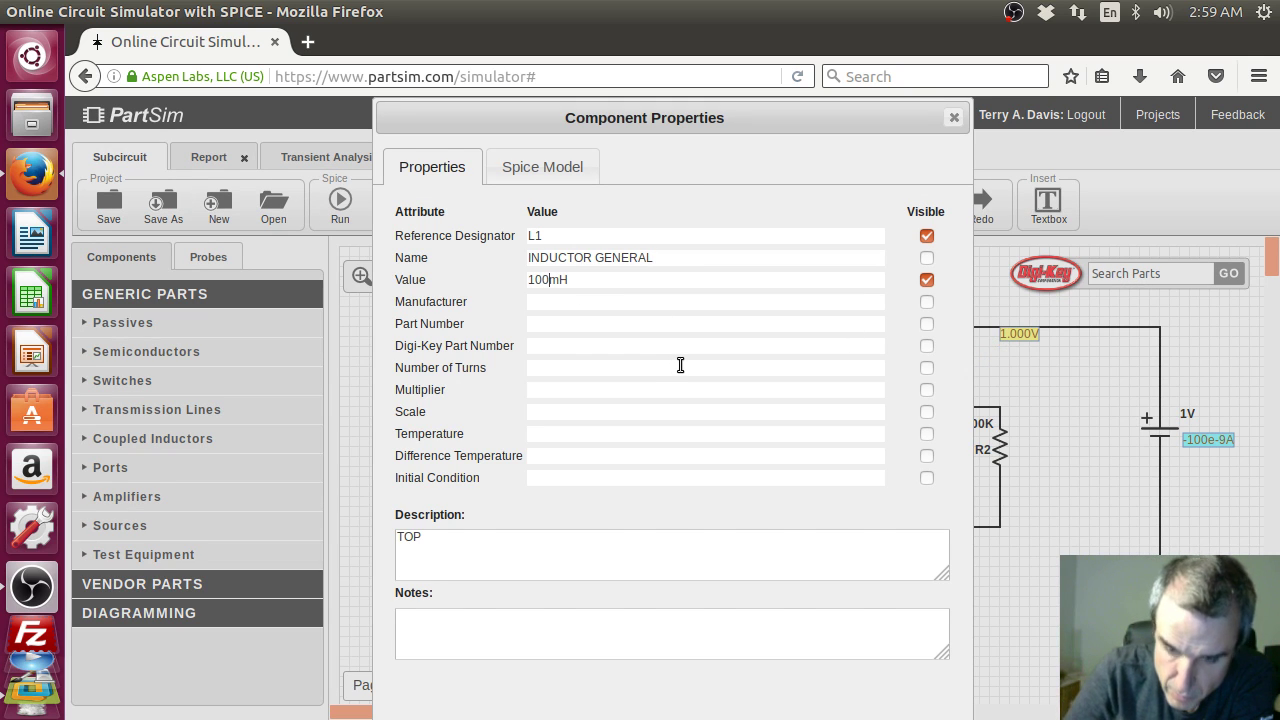
pyautogui.write('0')
pyautogui.press('Return')
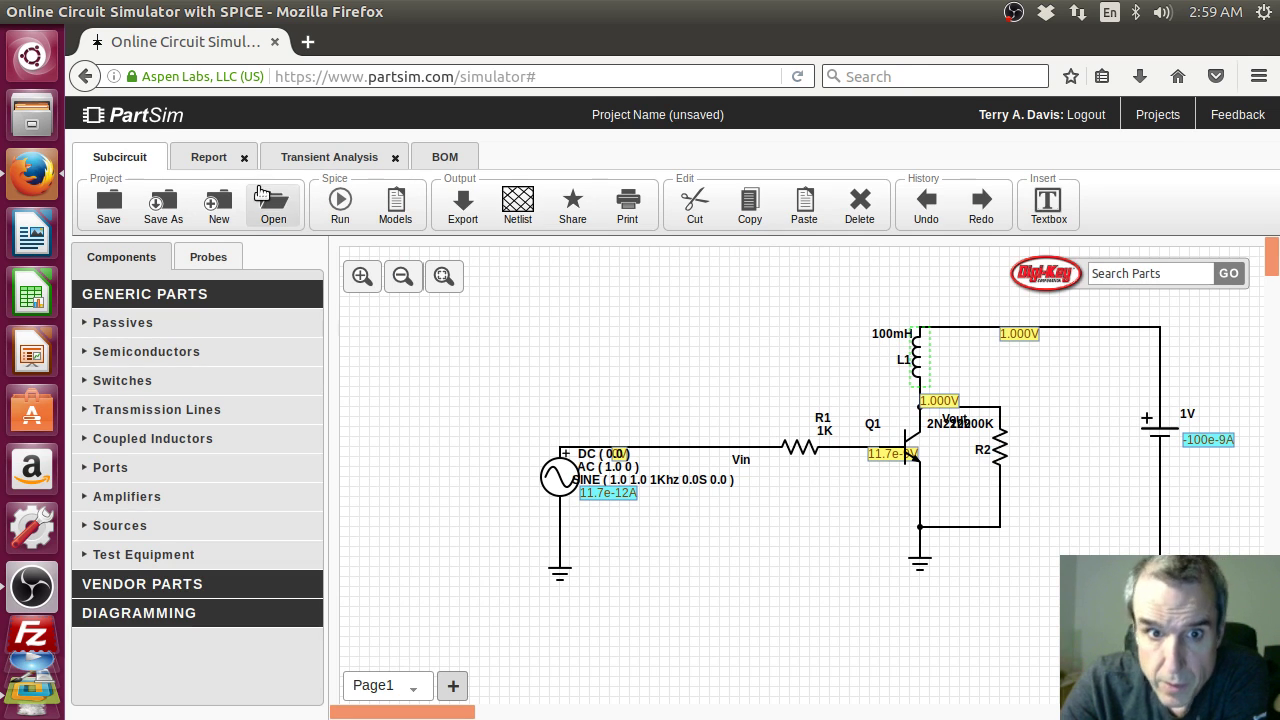
pyautogui.click(340, 203)
# Step: Run the simulation with L1 at 100mH, then go back to the Subcircuit schematic
pyautogui.click(968, 606)
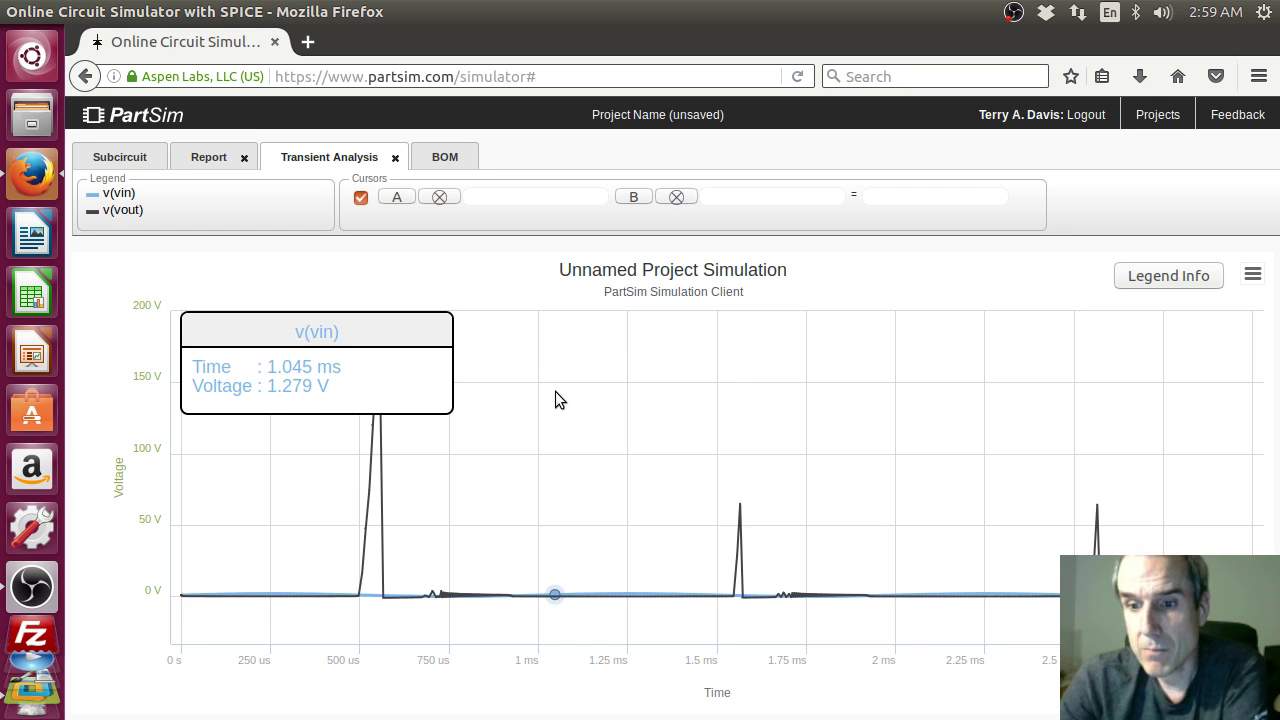
pyautogui.click(140, 164)
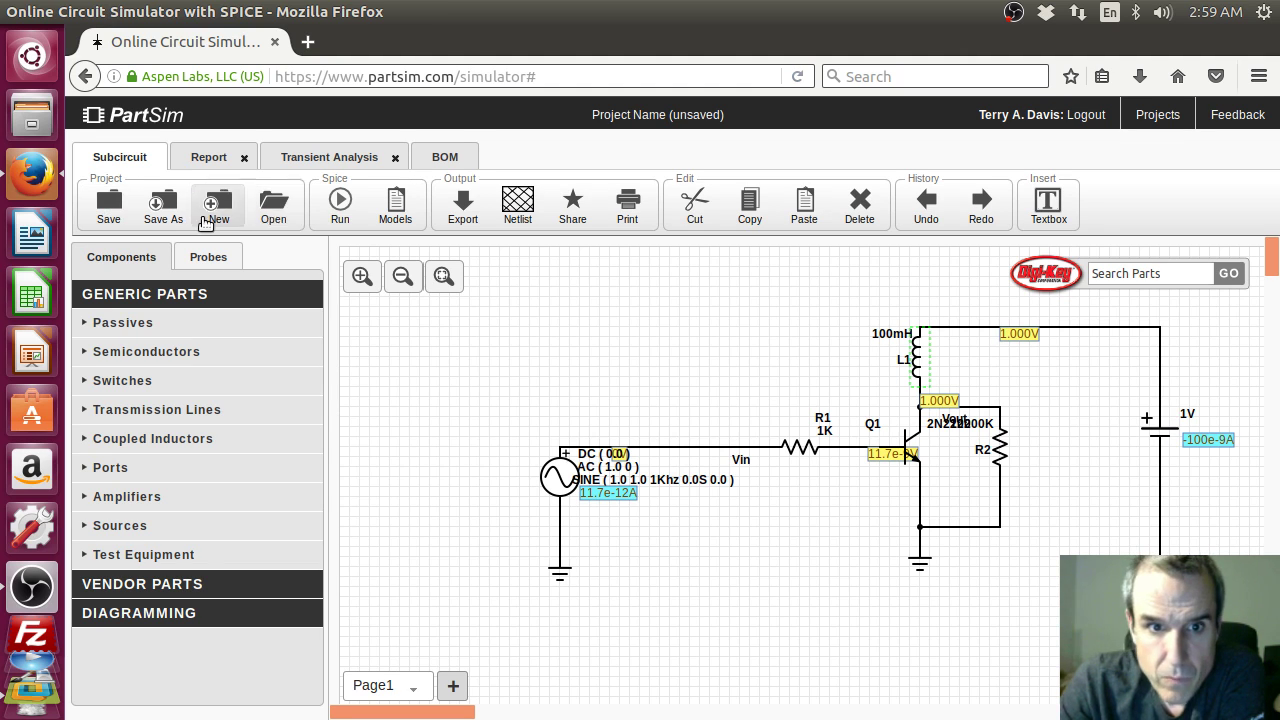
# Step: Open the Save Project dialog and delete the default NewProject name
pyautogui.click(112, 207)
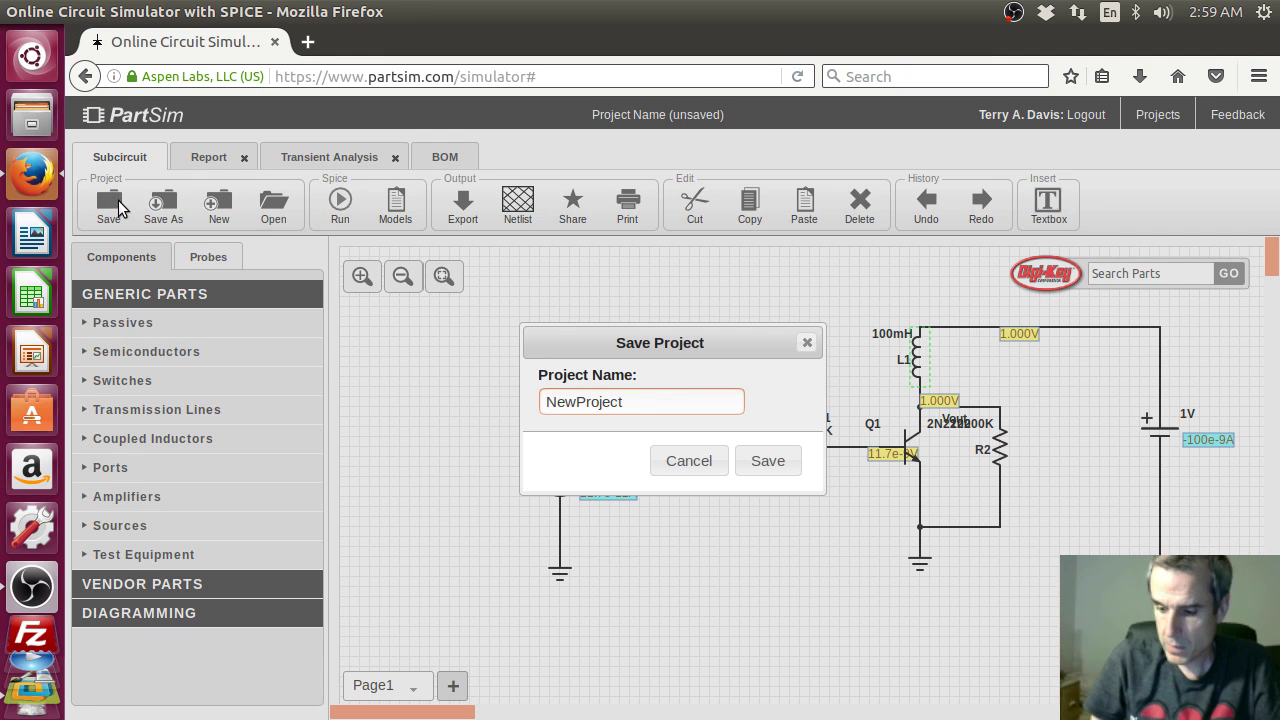
pyautogui.press('Delete')
pyautogui.press('Delete')
pyautogui.press('Delete')
pyautogui.press('Delete')
pyautogui.press('Delete')
pyautogui.press('Delete')
pyautogui.press('Delete')
pyautogui.press('Delete')
pyautogui.press('Delete')
pyautogui.press('Delete')
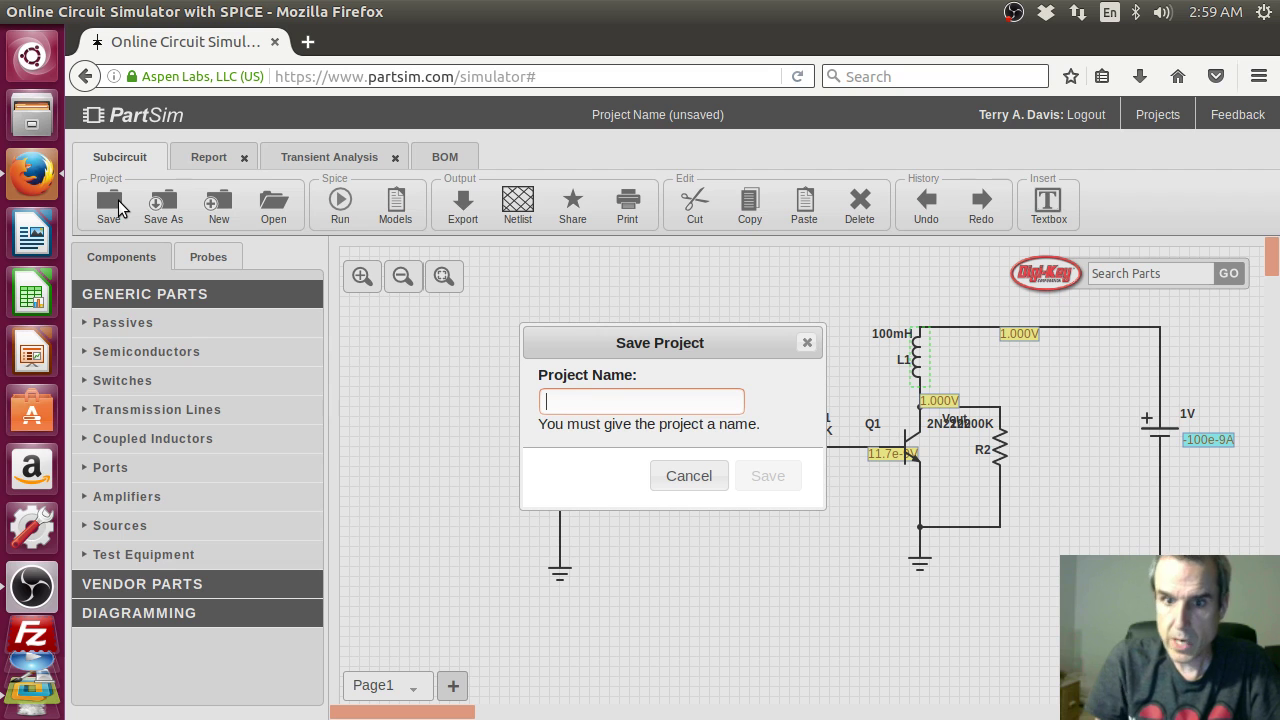